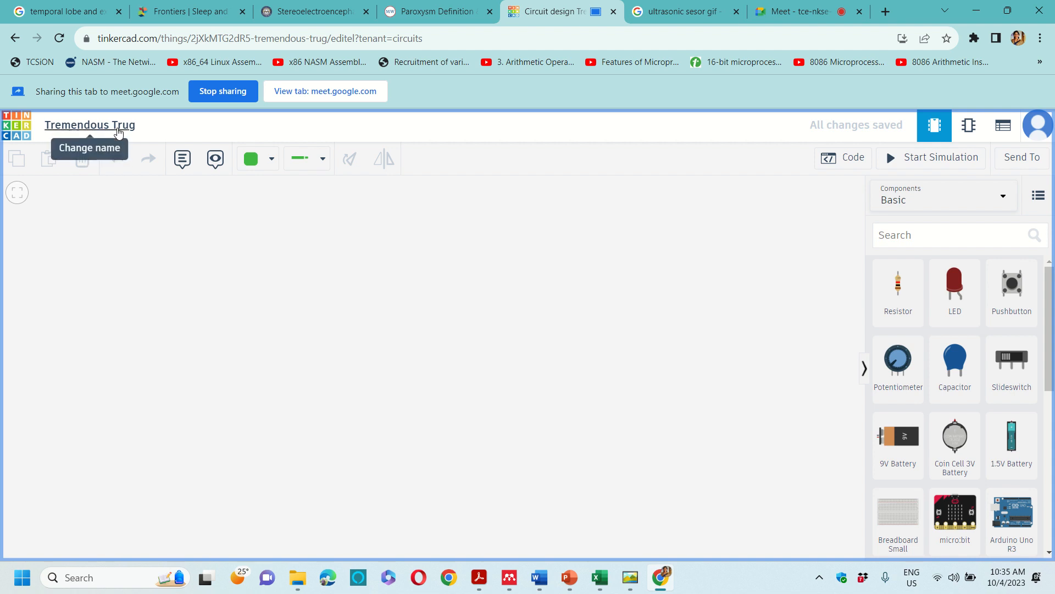
- Rename the circuit design as "PIR sensor interfacing"
click(118, 129)
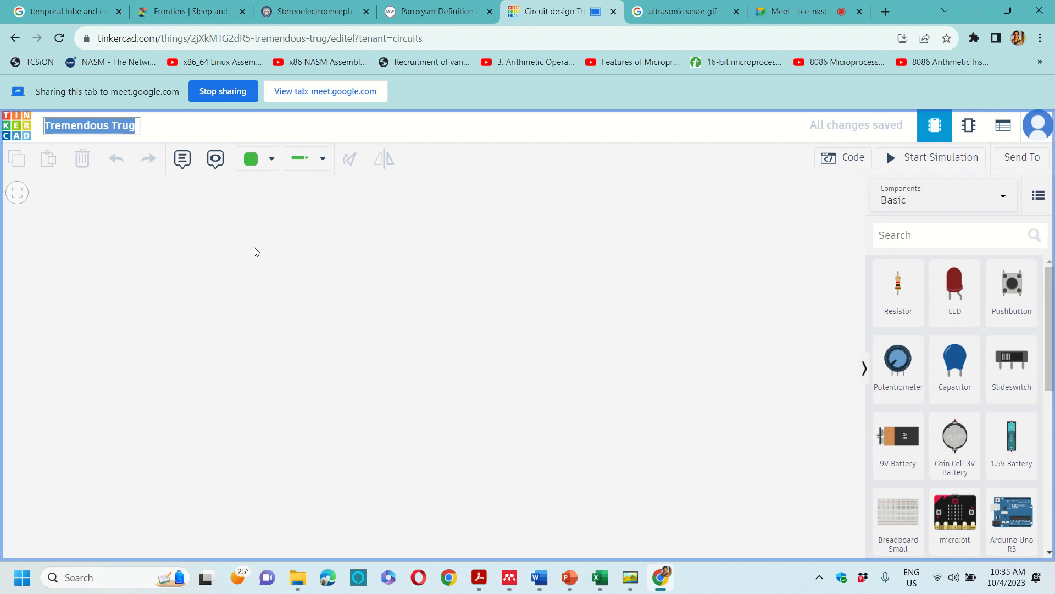
text(e)
key(BackSpace)
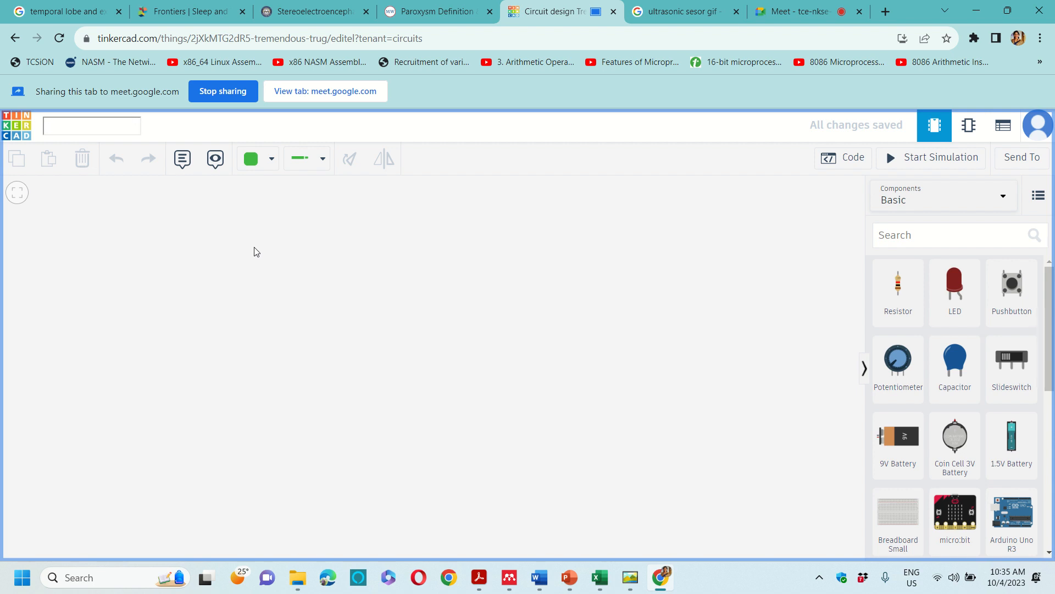
text(PIR)
text( sensor )
text(interfacin)
text(g)
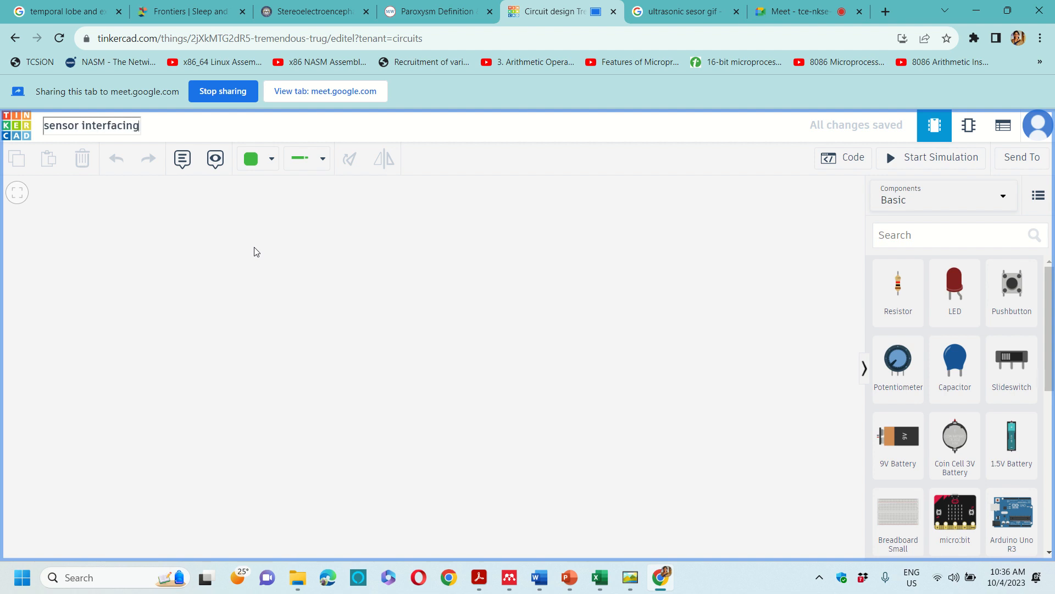
key(Escape)
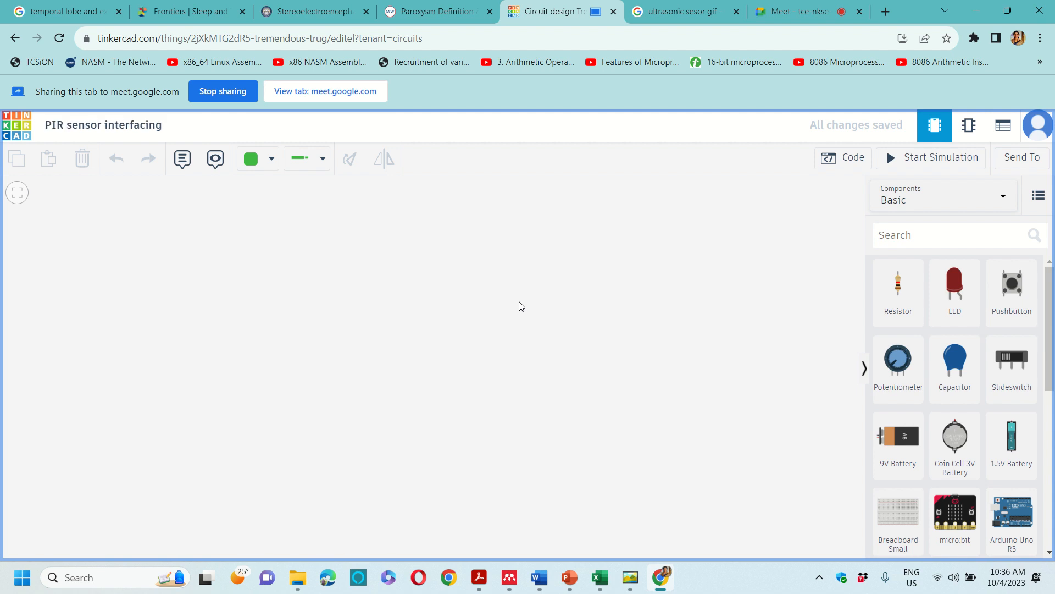
- Show the Arduino starters in the component library and look through the available starter circuits
click(923, 203)
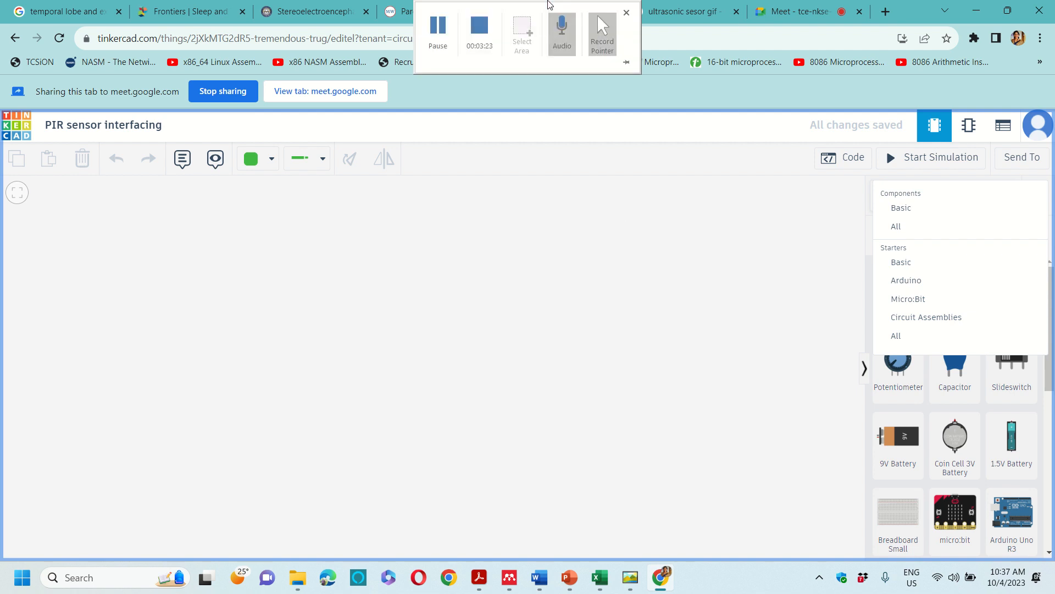
click(907, 280)
scroll(985, 465, down, 4)
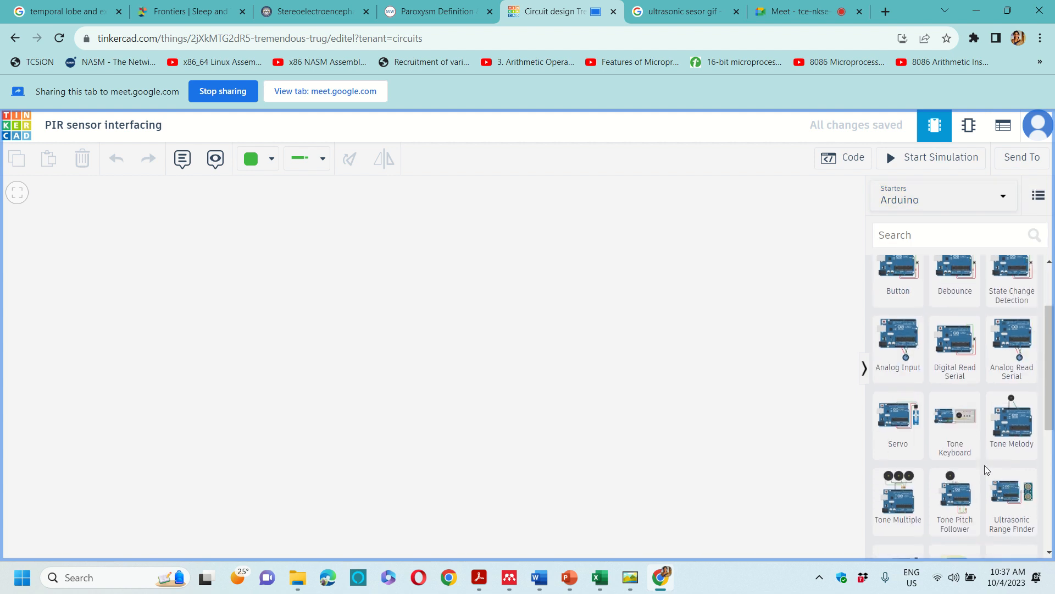
scroll(984, 465, down, 3)
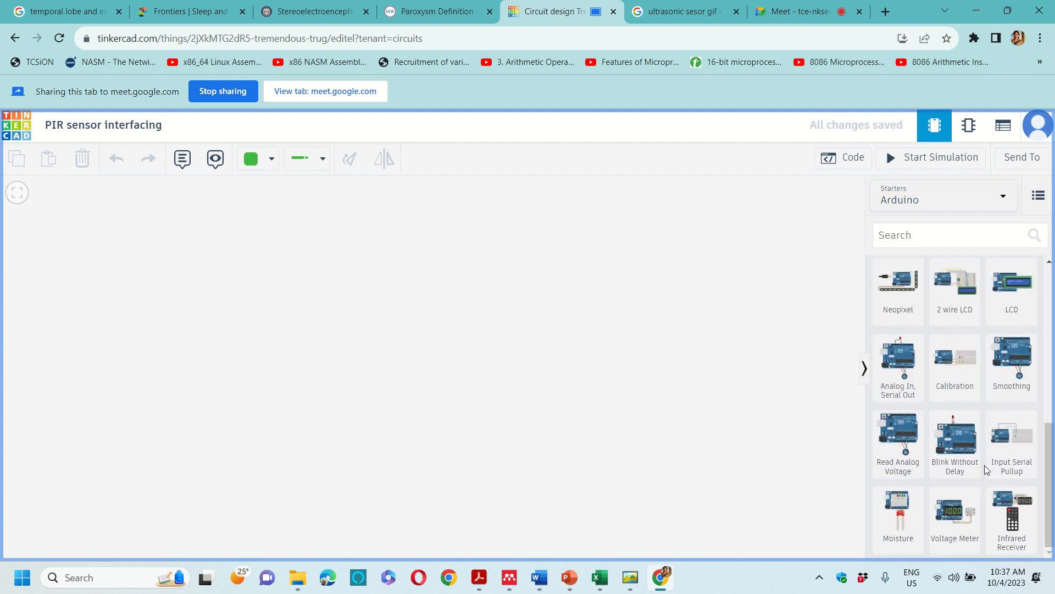
scroll(984, 465, up, 2)
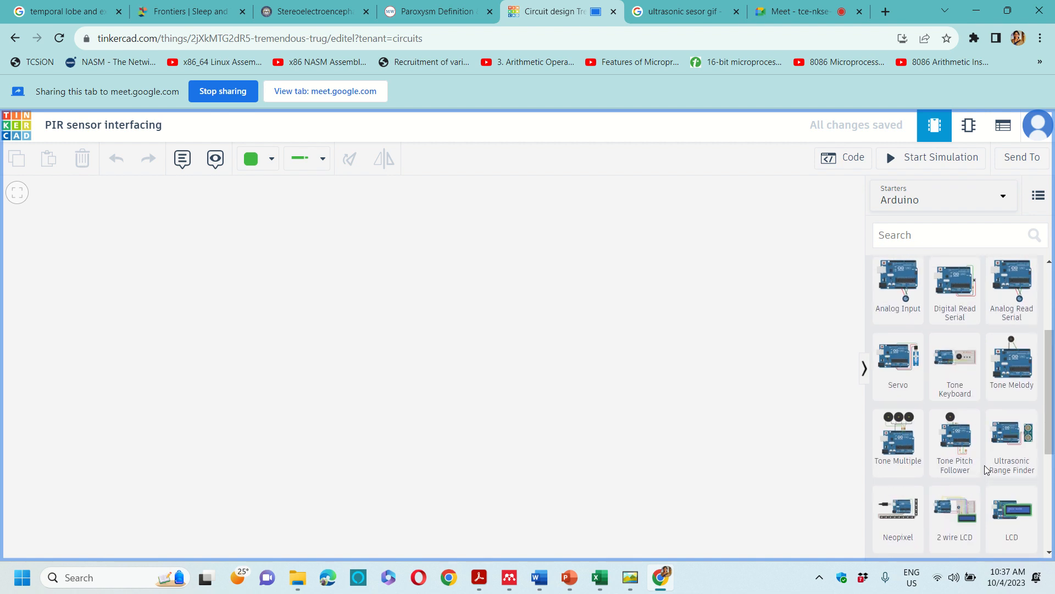
scroll(985, 469, up, 2)
scroll(985, 469, up, 1)
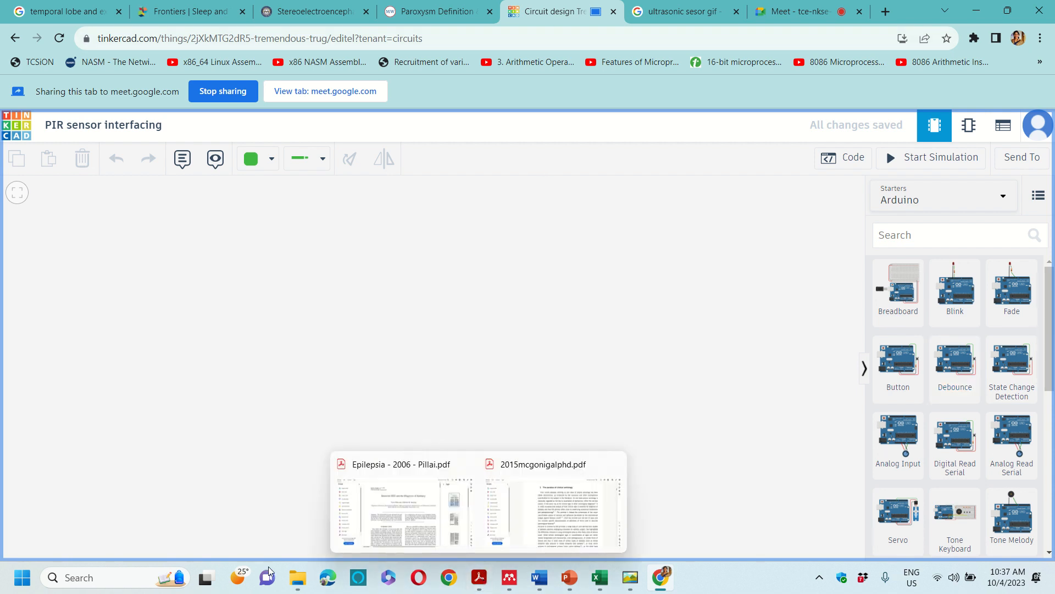
- Minimize the browser, PowerPoint and photo viewer windows to reach the desktop, and launch the Arduino IDE
click(980, 4)
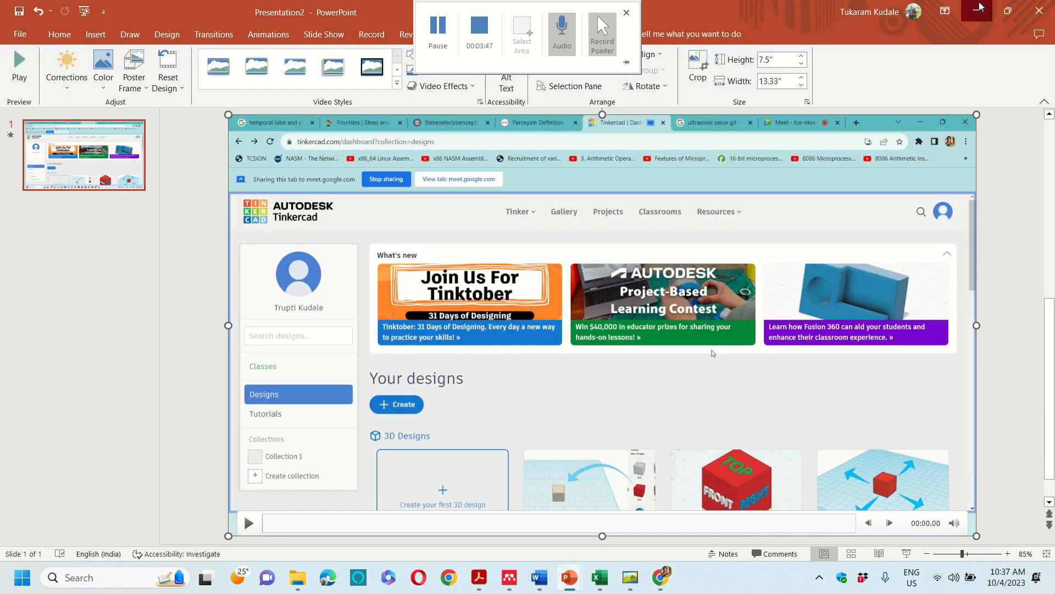
click(980, 7)
click(979, 6)
click(979, 6)
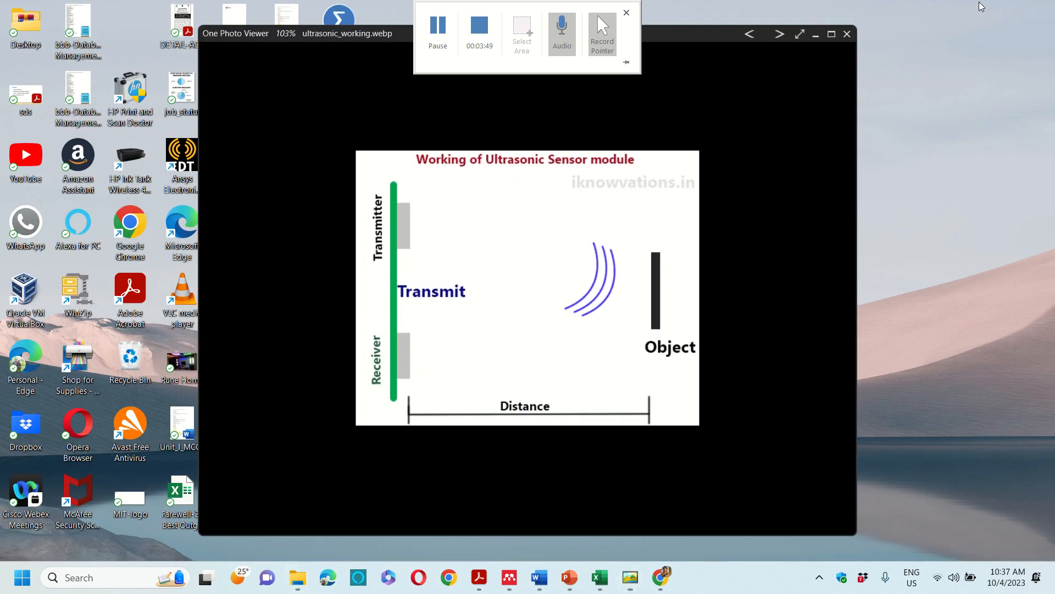
click(816, 35)
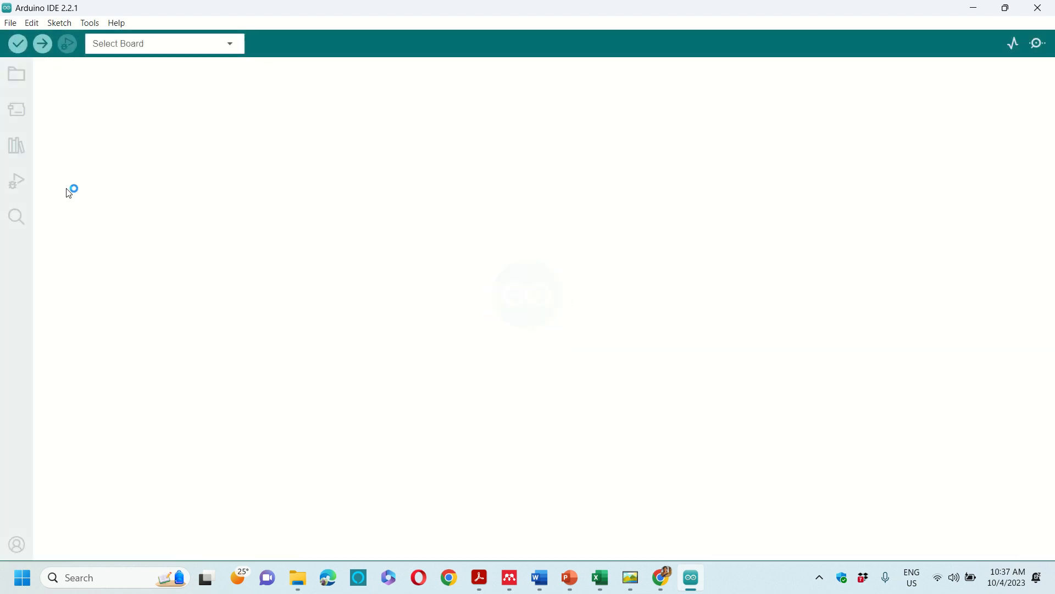
- Look through the Blink1 and libraries sketch folders and the built-in Digital and Analog examples in the Arduino IDE
click(17, 24)
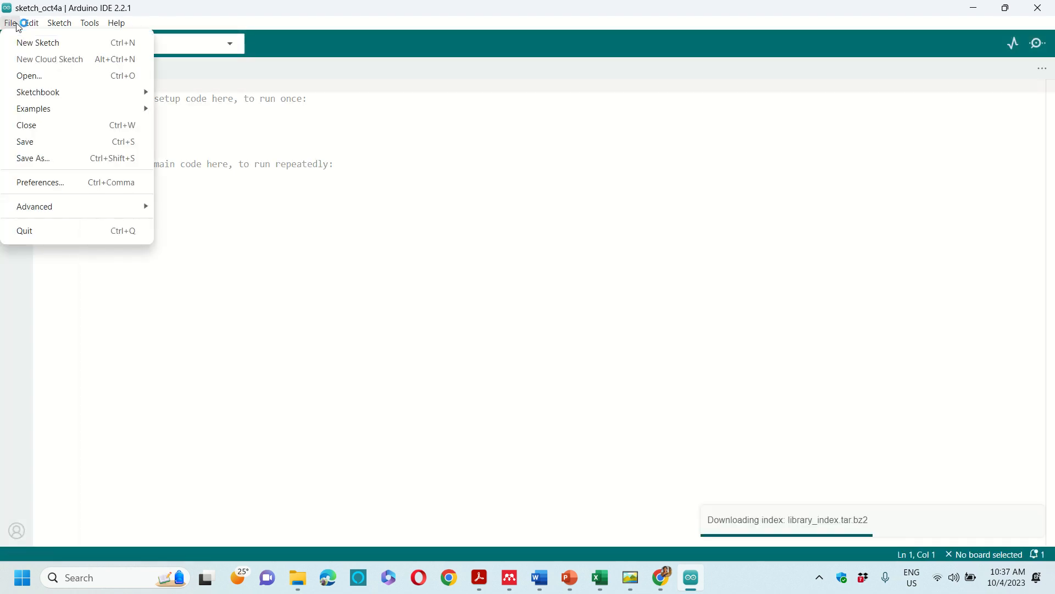
click(33, 73)
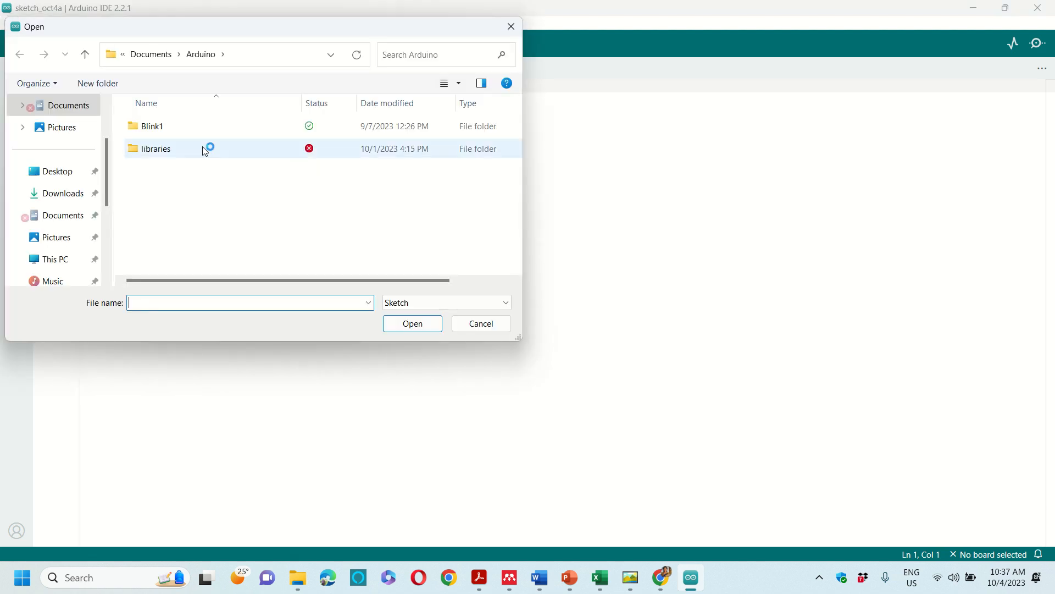
double_click(193, 135)
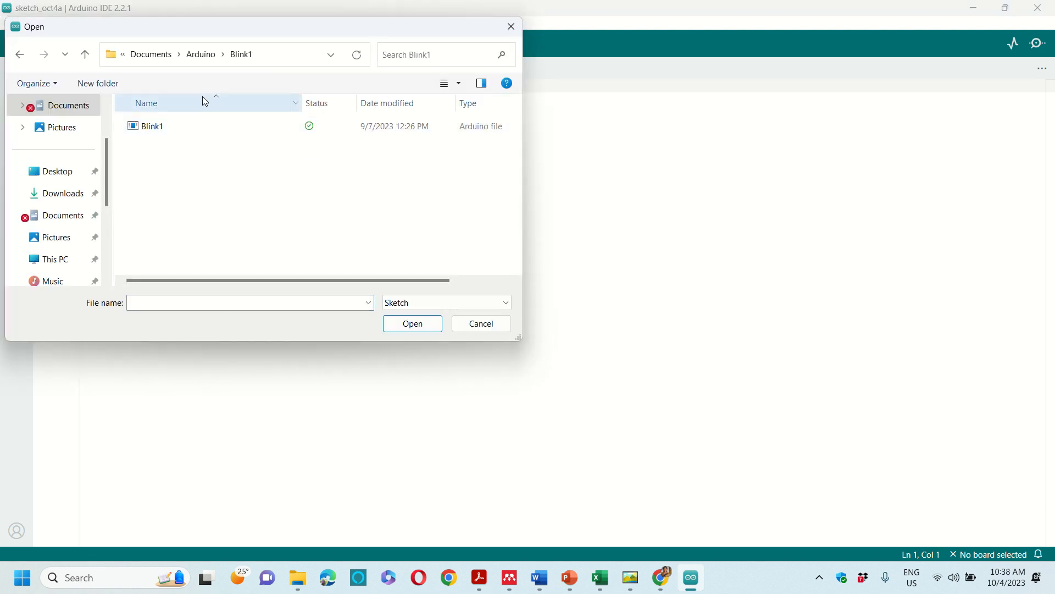
click(201, 55)
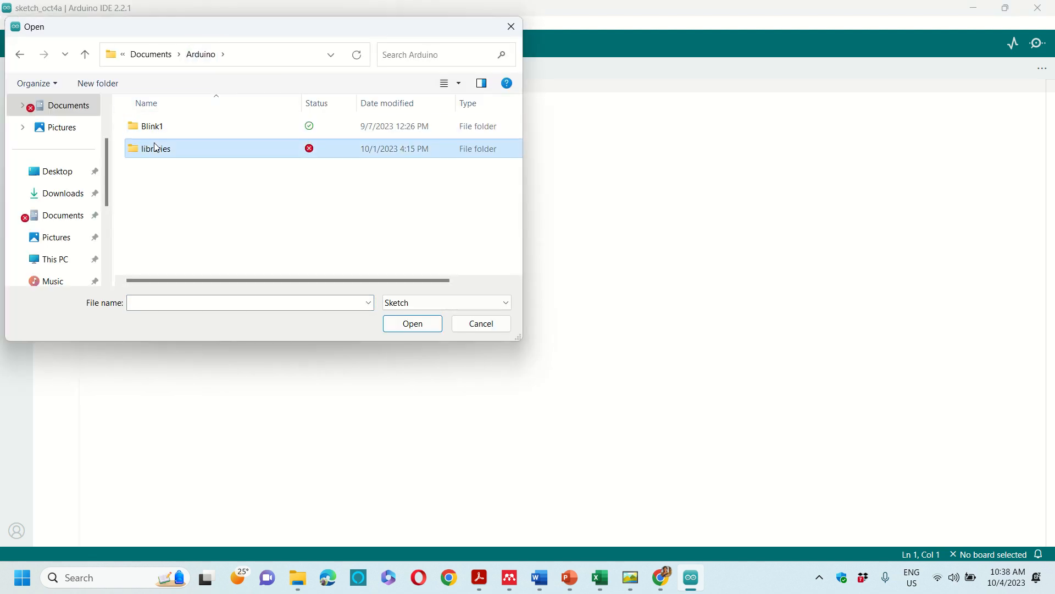
double_click(153, 145)
click(199, 55)
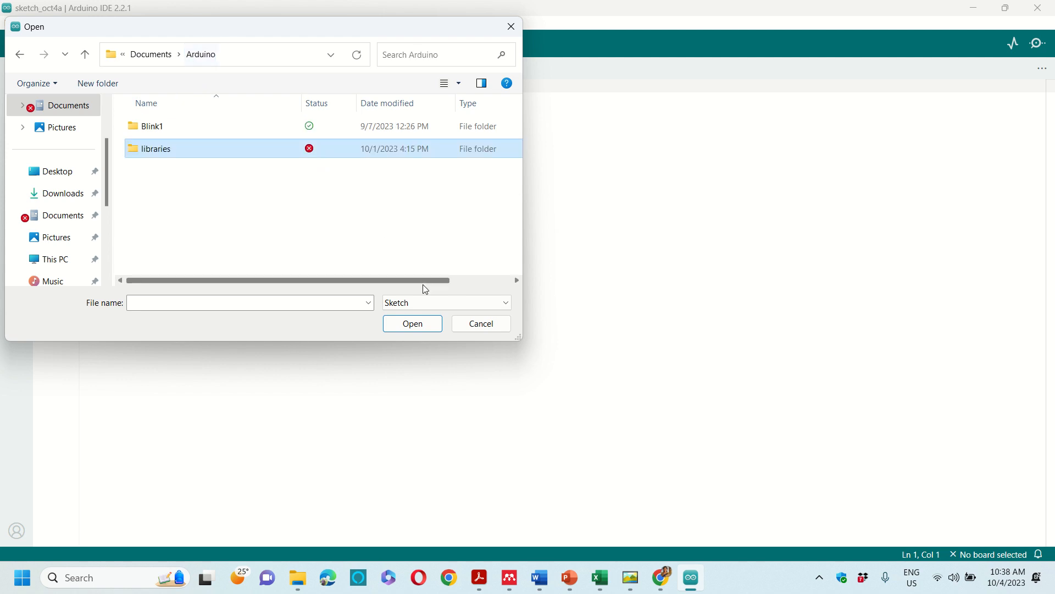
click(479, 324)
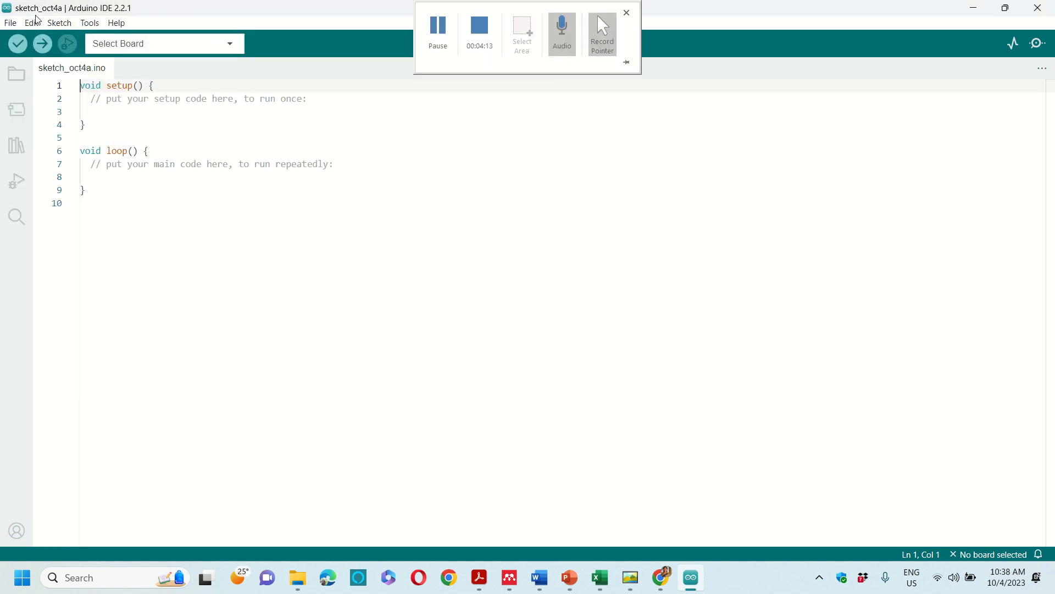
click(17, 27)
mouse_move(110, 108)
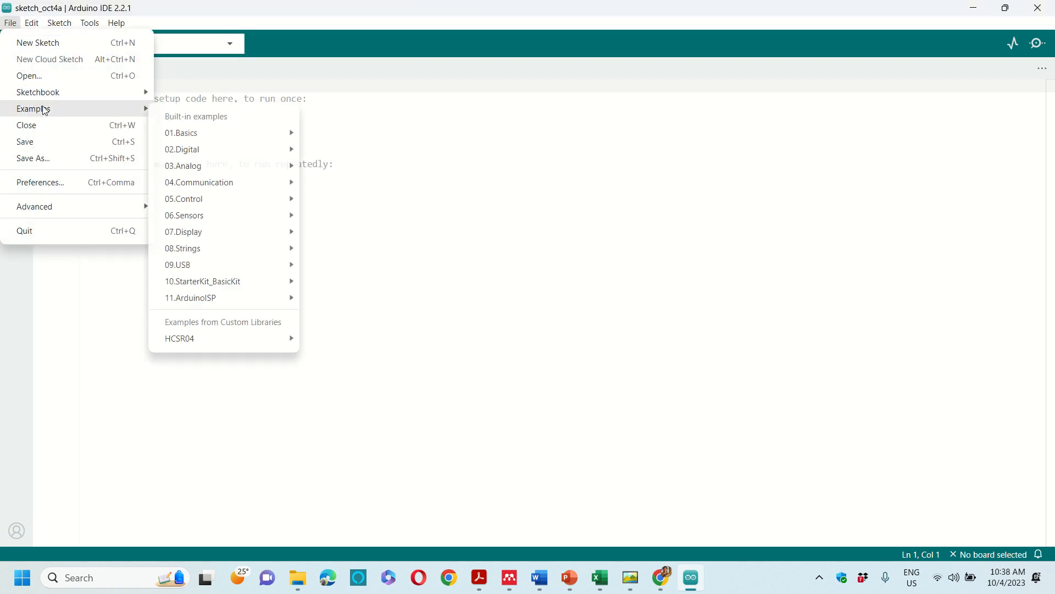
mouse_move(222, 148)
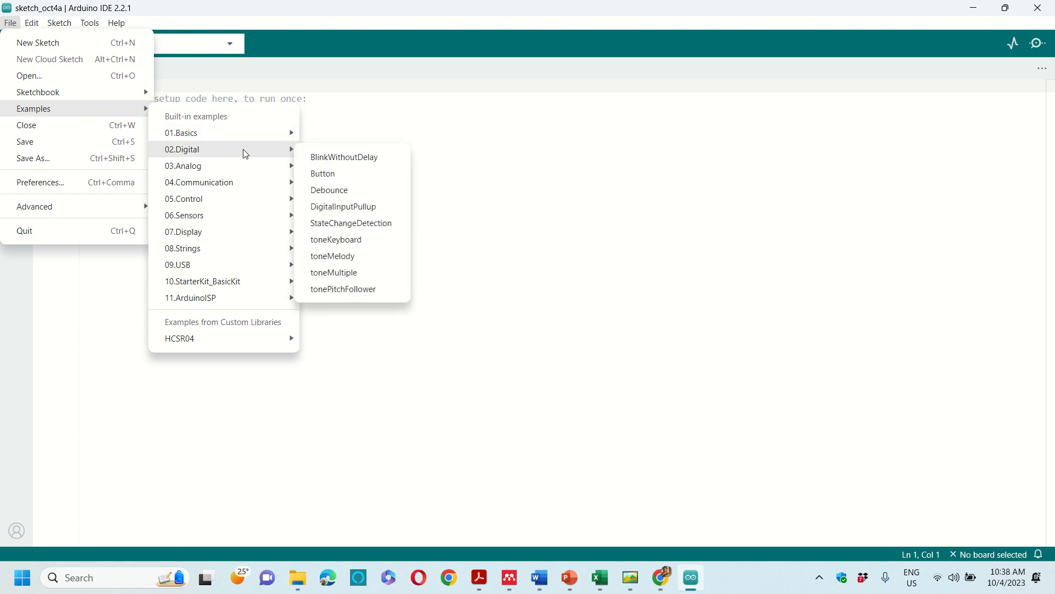
mouse_move(246, 174)
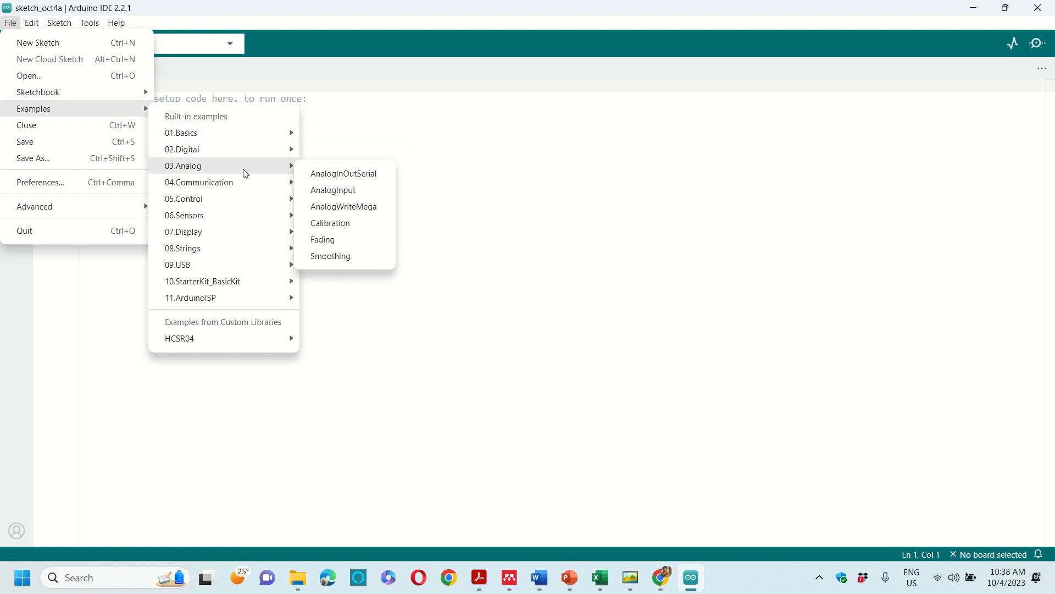
- Switch to Tinkercad in Chrome, leave the circuit editor and open the account's own designs on the dashboard
click(662, 578)
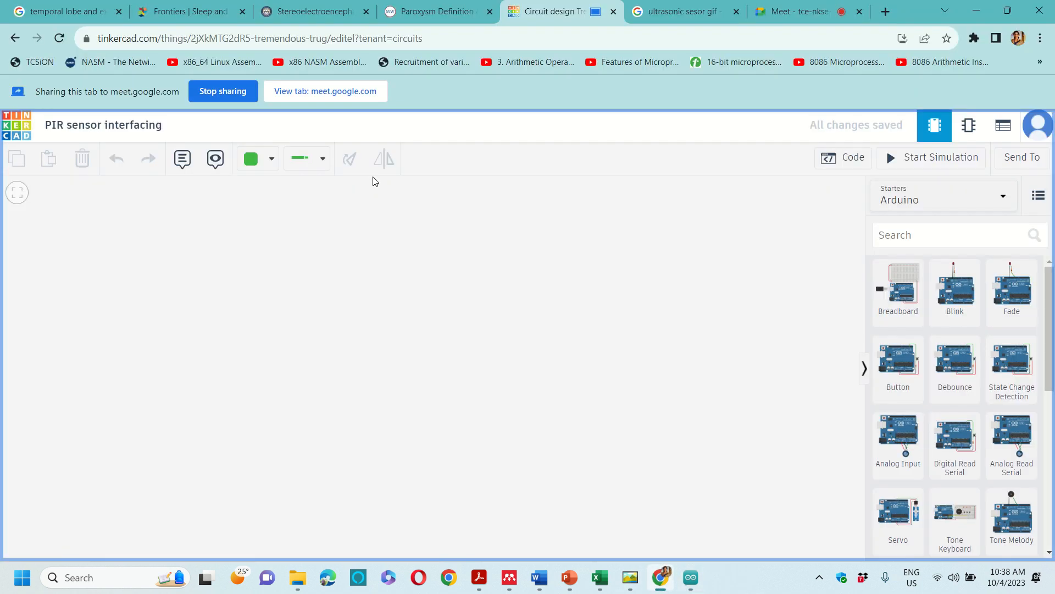
click(15, 38)
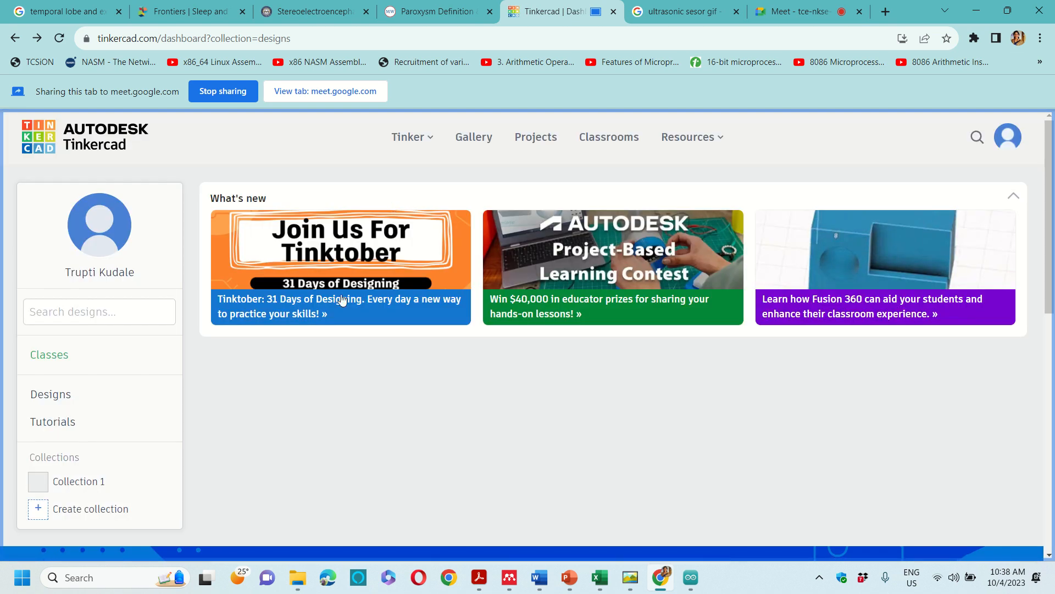
scroll(331, 382, down, 5)
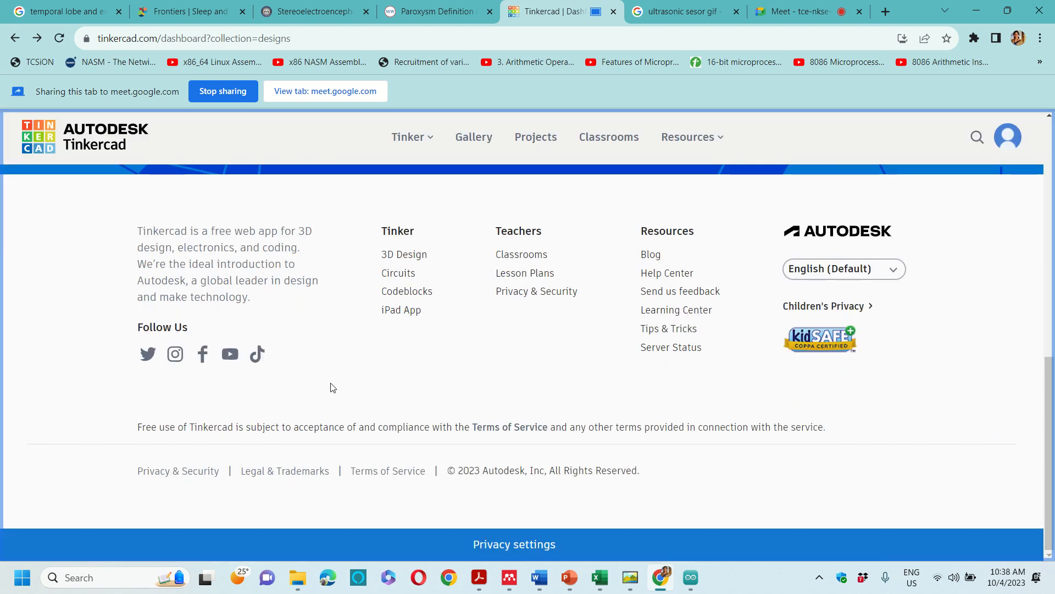
scroll(331, 387, up, 4)
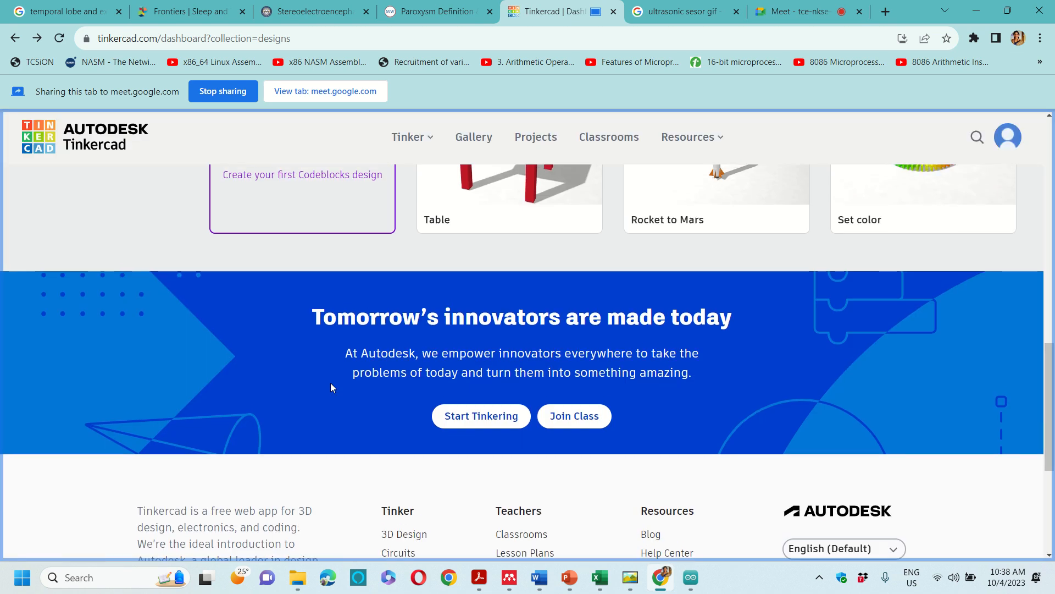
click(481, 415)
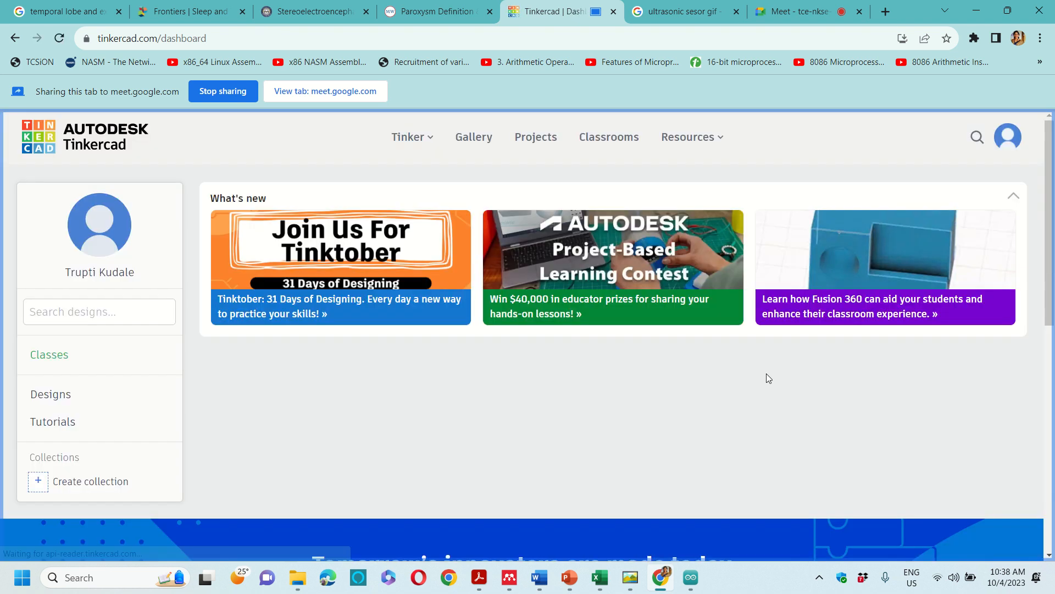
scroll(767, 377, down, 2)
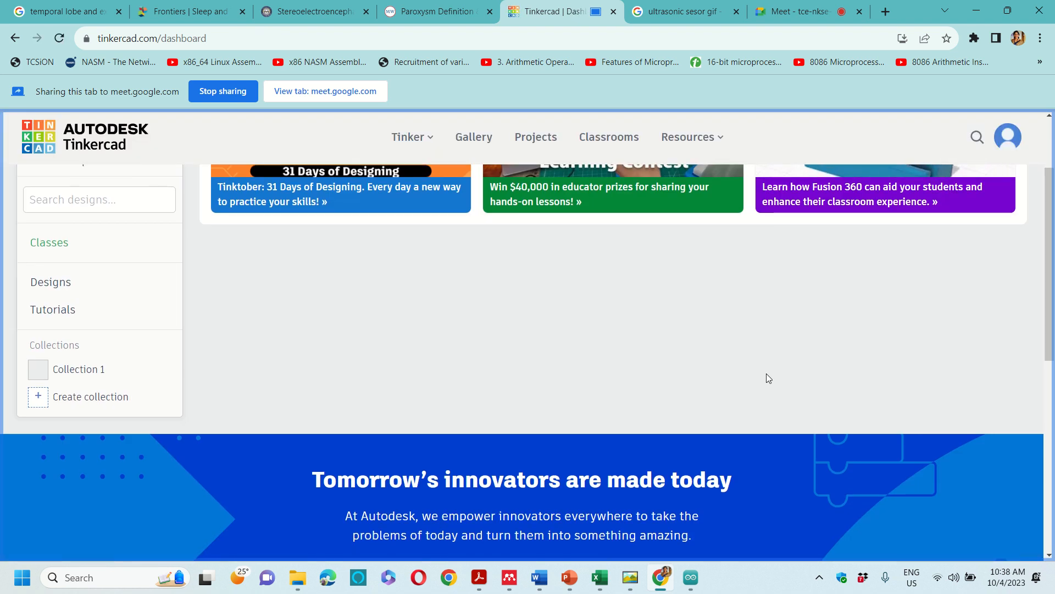
click(1000, 133)
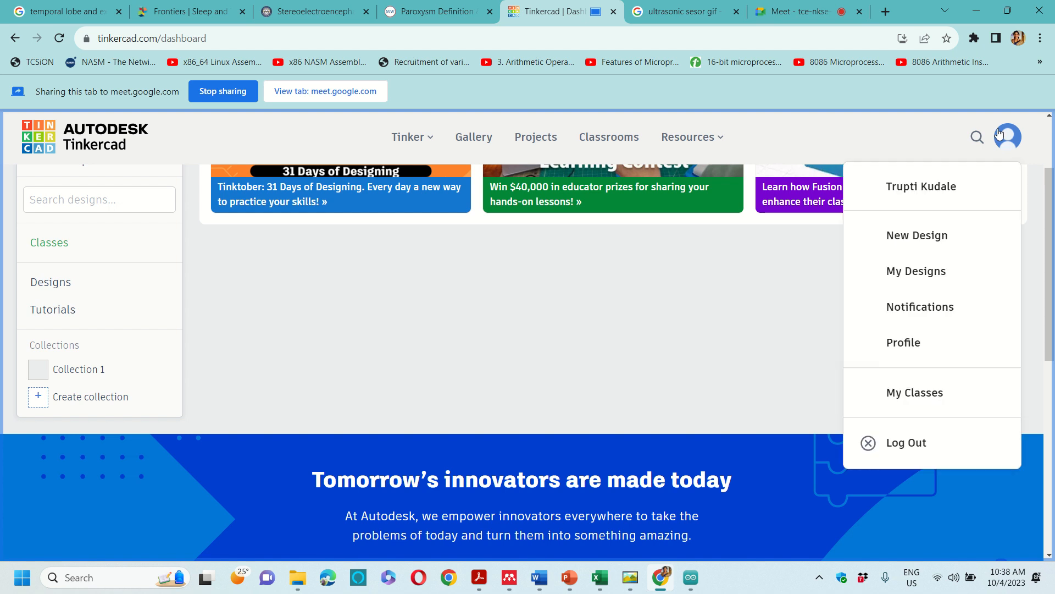
click(936, 270)
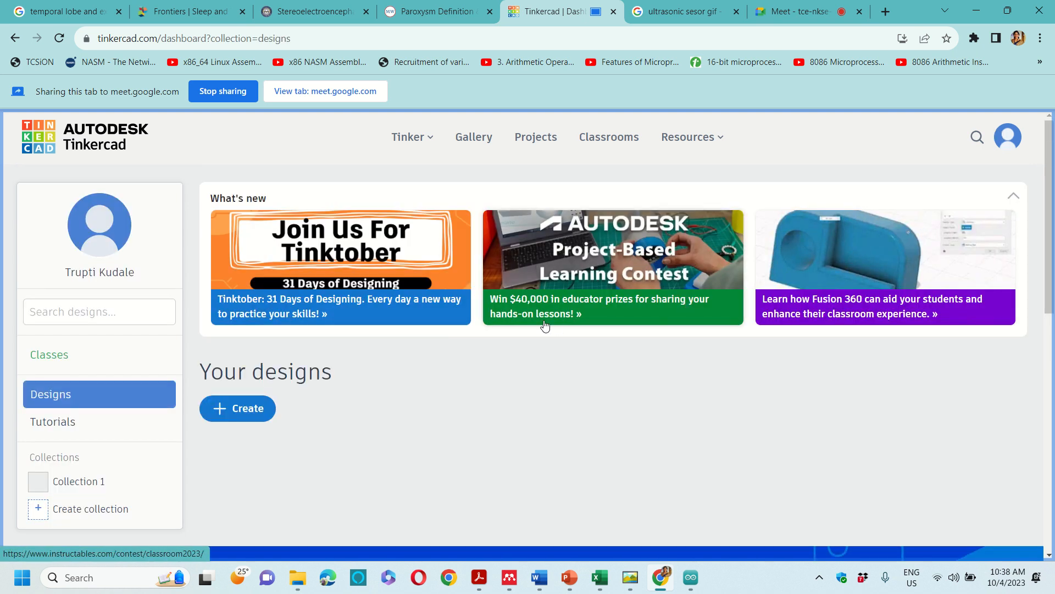
- Examine the saved circuits and the other design sections on the designs dashboard
scroll(544, 324, down, 5)
scroll(544, 320, up, 3)
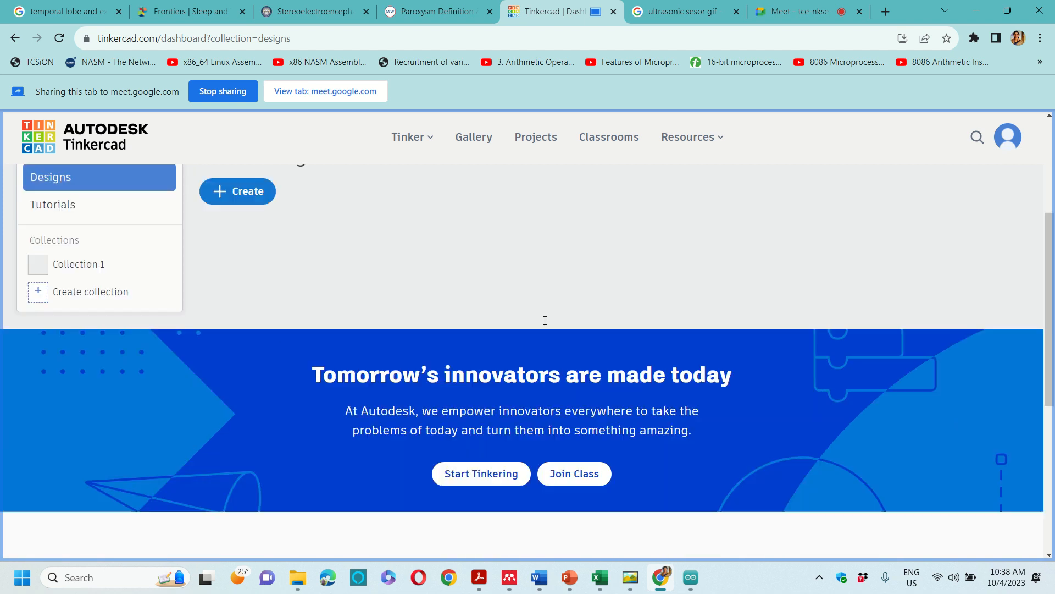
scroll(544, 324, down, 3)
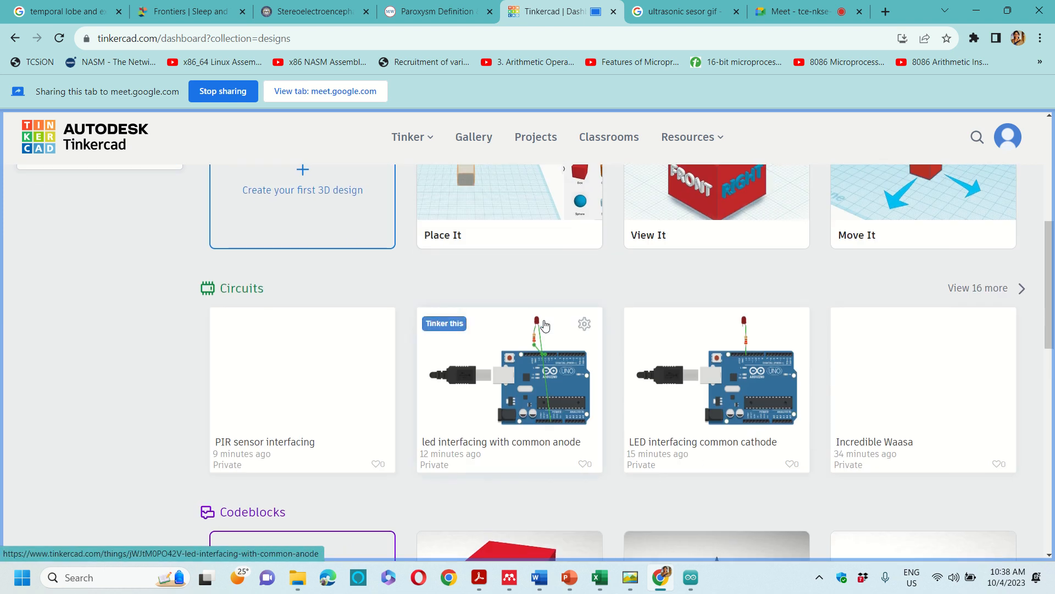
scroll(545, 325, down, 2)
scroll(545, 325, up, 2)
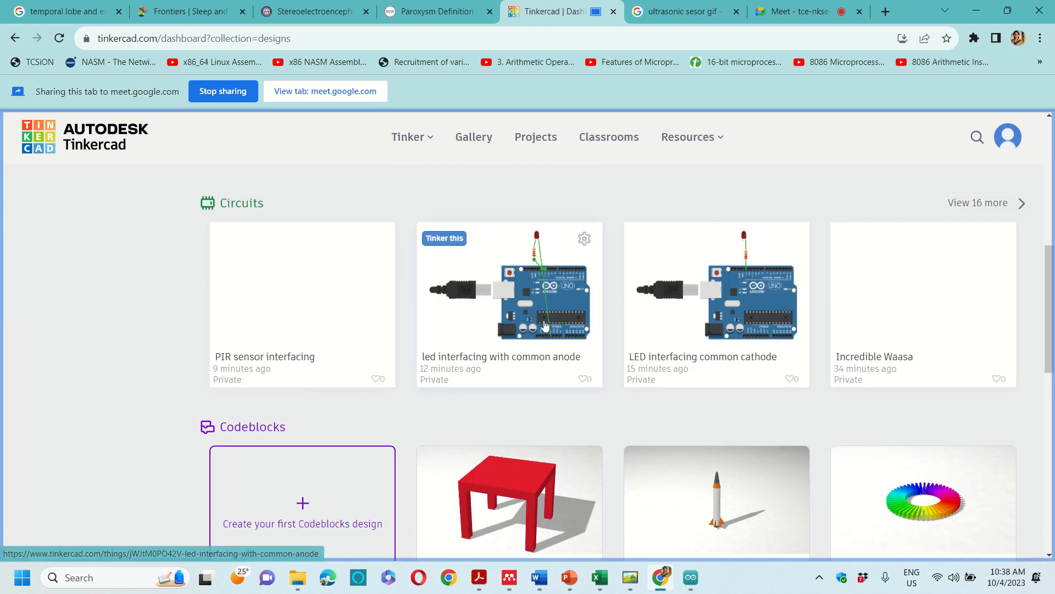
scroll(545, 324, up, 3)
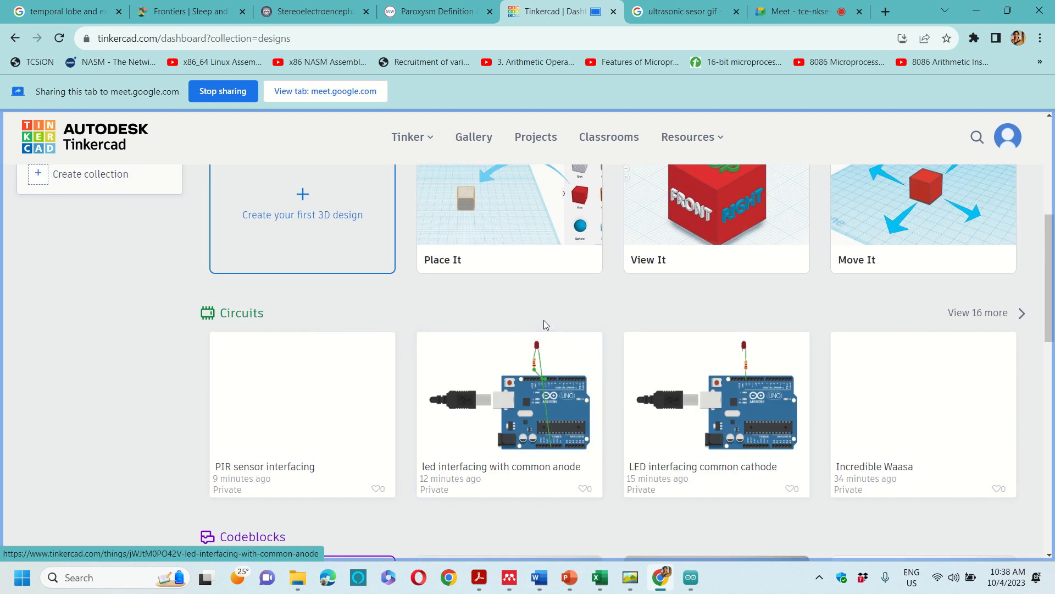
scroll(543, 321, up, 2)
scroll(543, 324, down, 5)
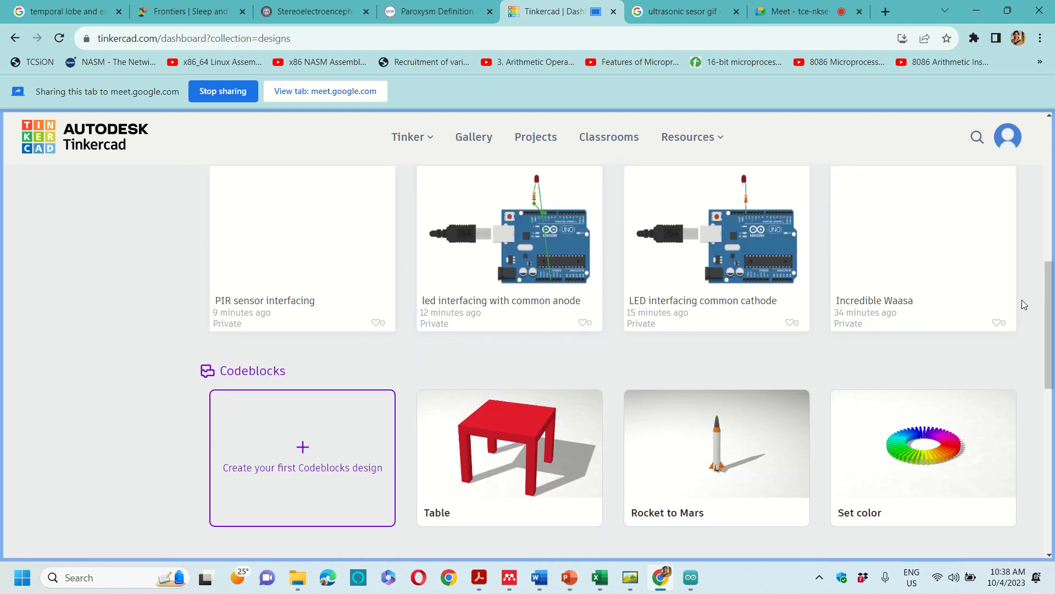
scroll(999, 364, down, 4)
scroll(997, 360, up, 3)
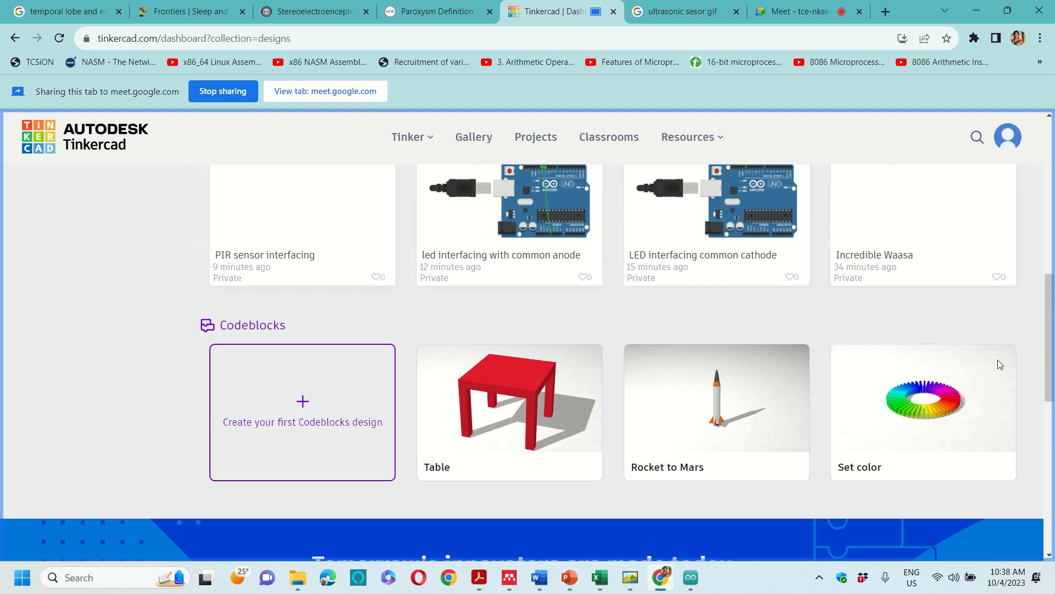
- Show all saved circuits on the dashboard and open the design "PIR interfacing and LED blink"
scroll(999, 362, up, 4)
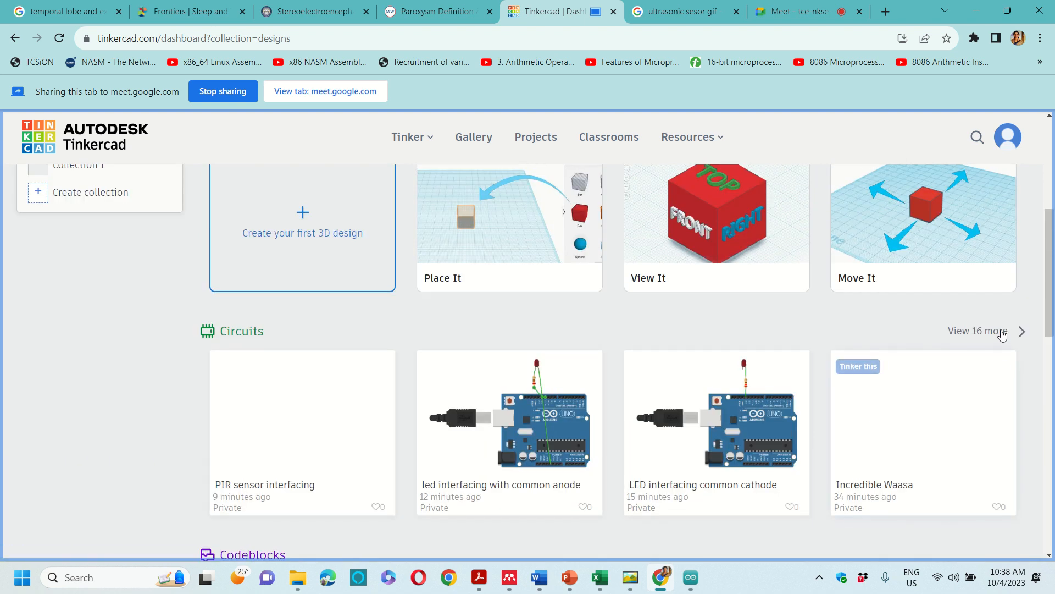
click(1000, 333)
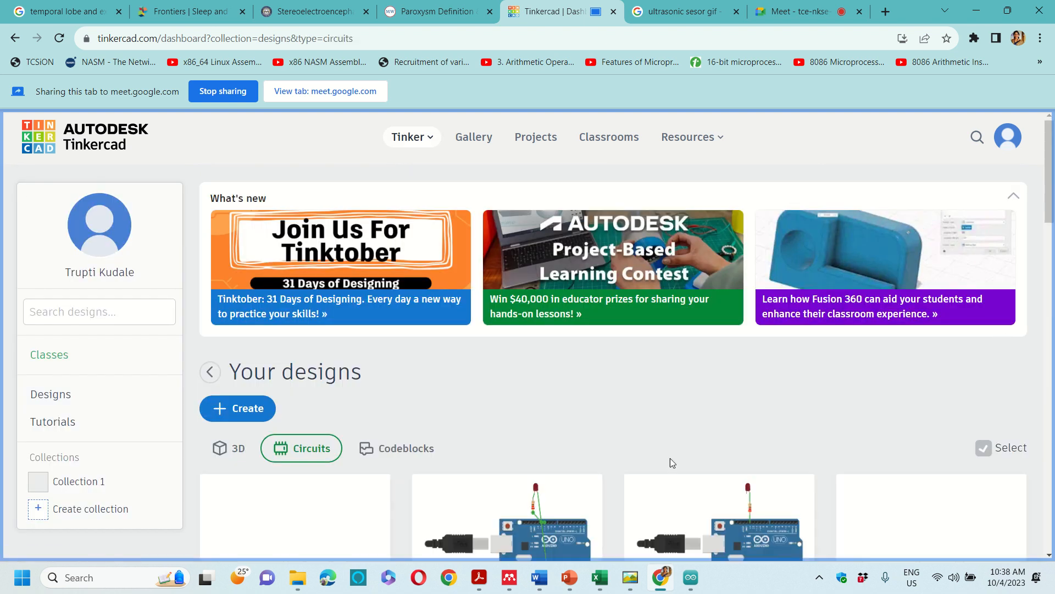
scroll(670, 457, down, 5)
scroll(672, 464, down, 1)
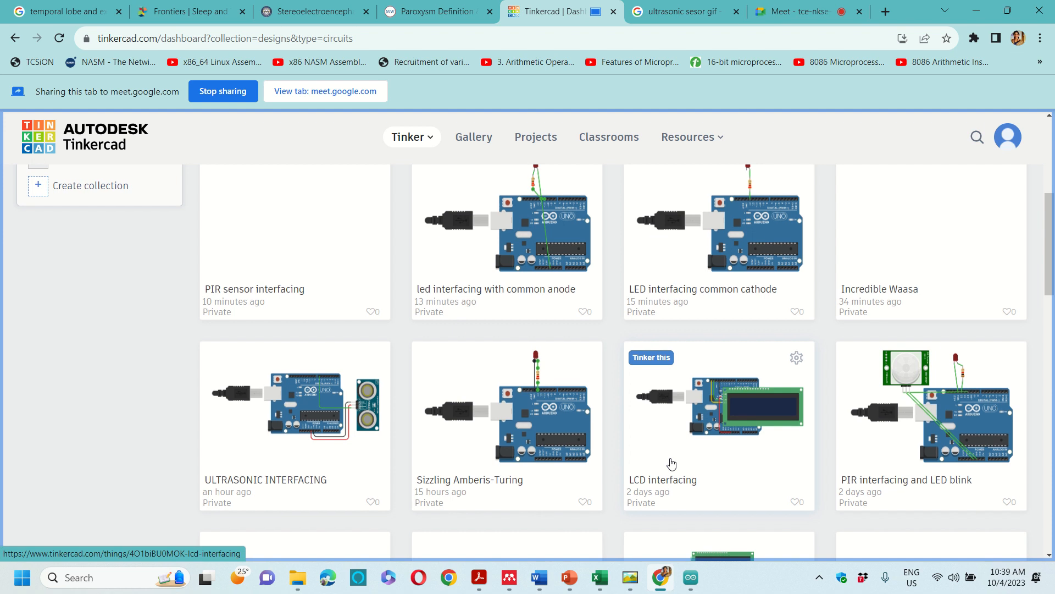
click(912, 438)
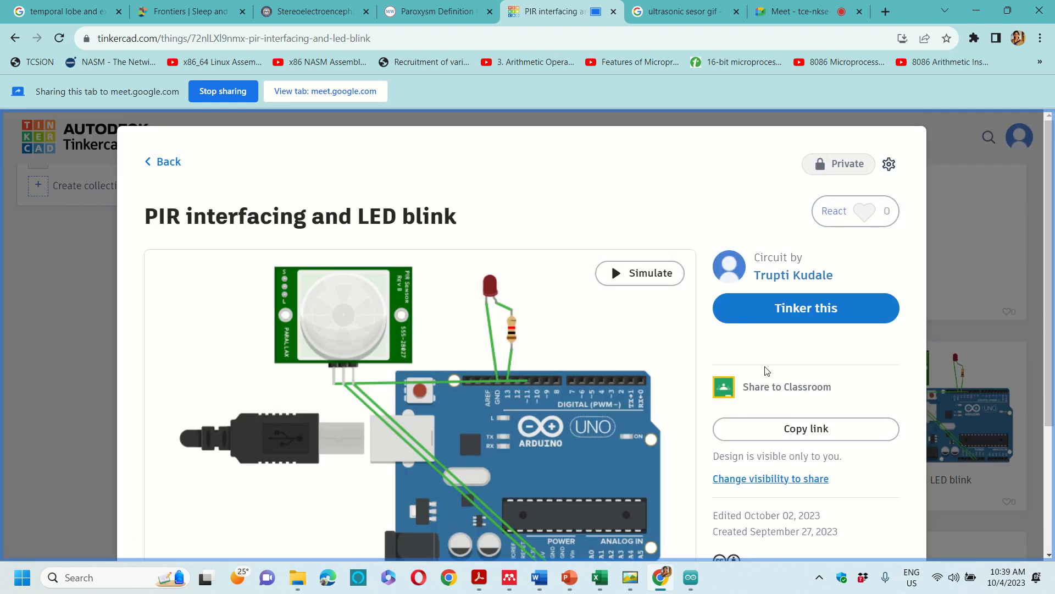
- Examine the preview and sharing details of the PIR interfacing and LED blink design
scroll(781, 383, down, 2)
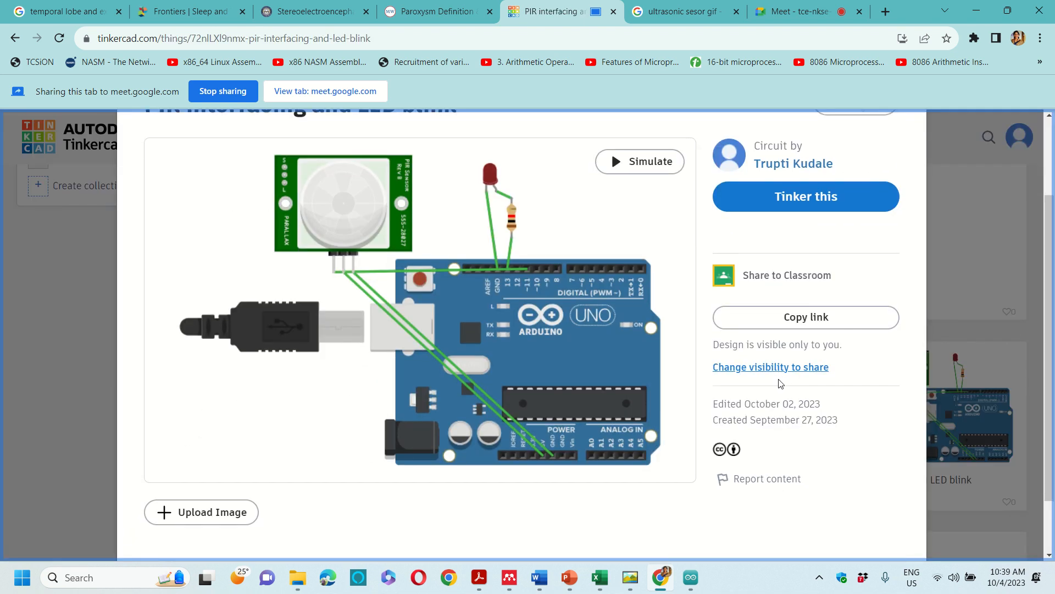
scroll(780, 383, down, 1)
scroll(780, 383, up, 4)
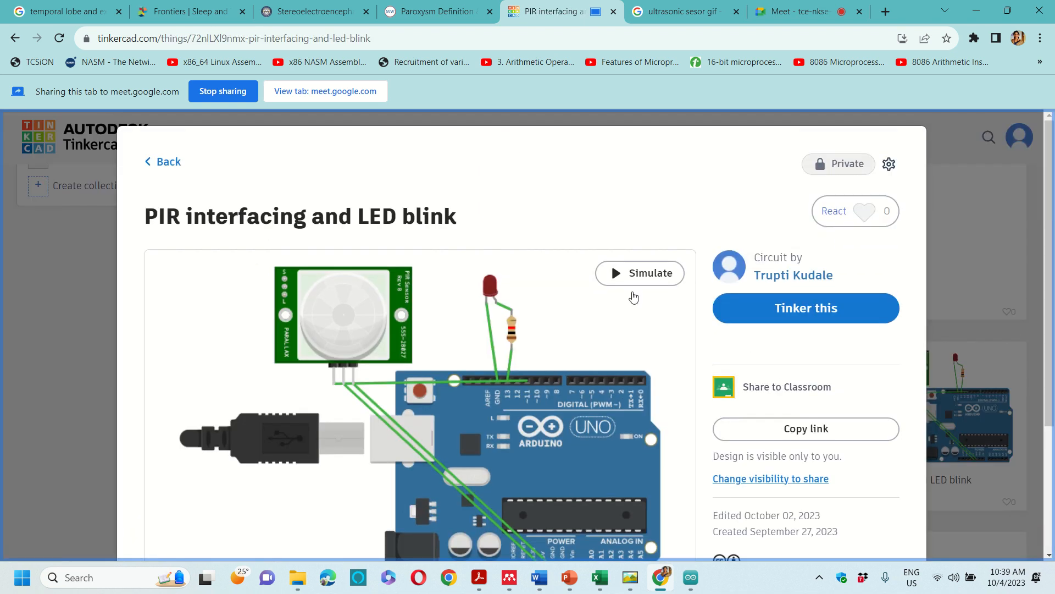
scroll(582, 332, down, 1)
scroll(581, 332, down, 1)
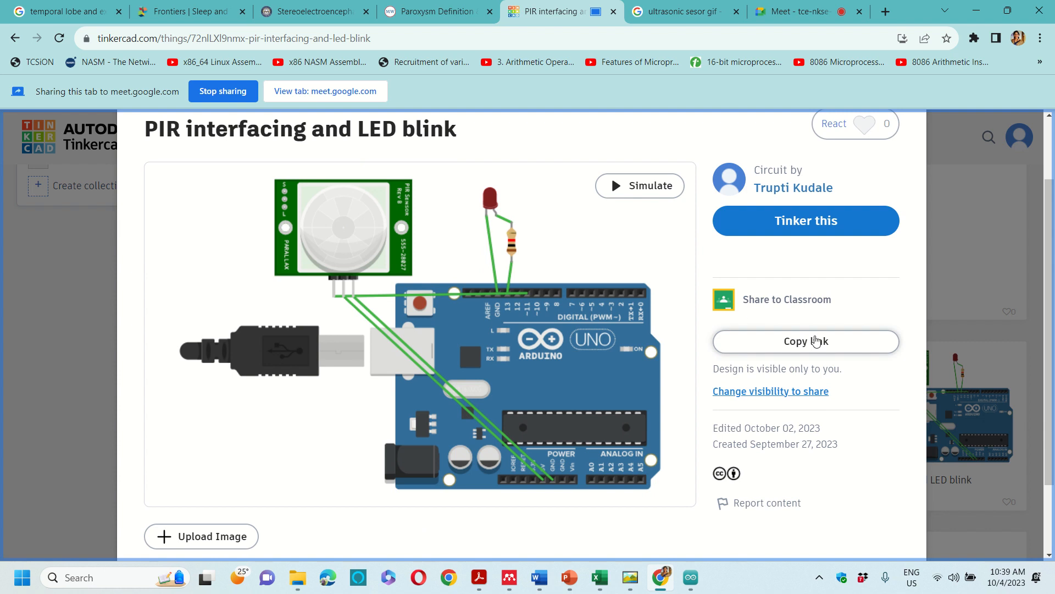
scroll(862, 452, down, 1)
scroll(862, 452, up, 3)
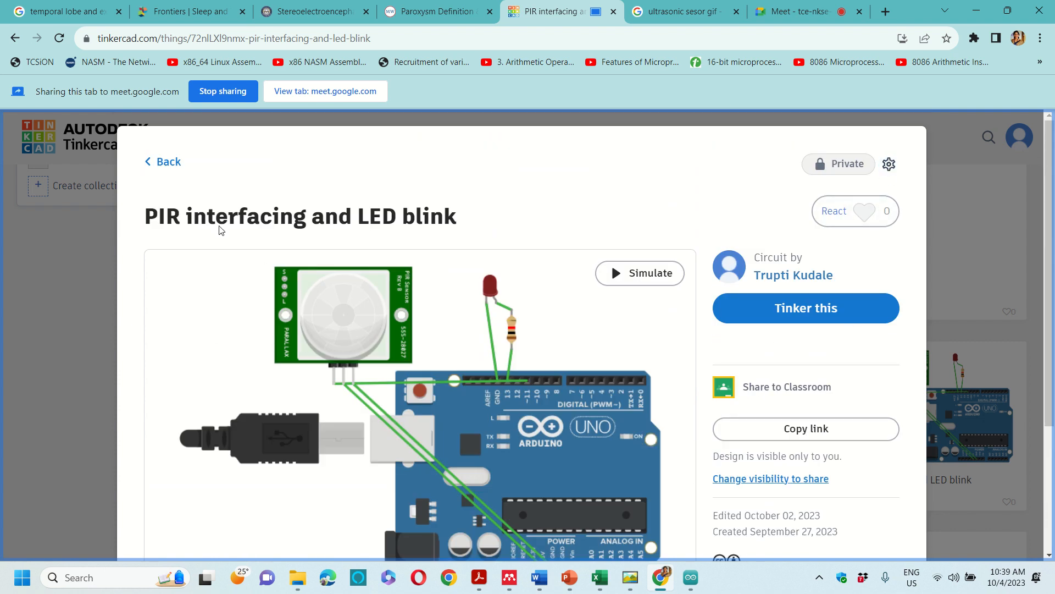
- Load the interactive circuit in the design's preview, fit its zoom, and start the simulation
click(652, 276)
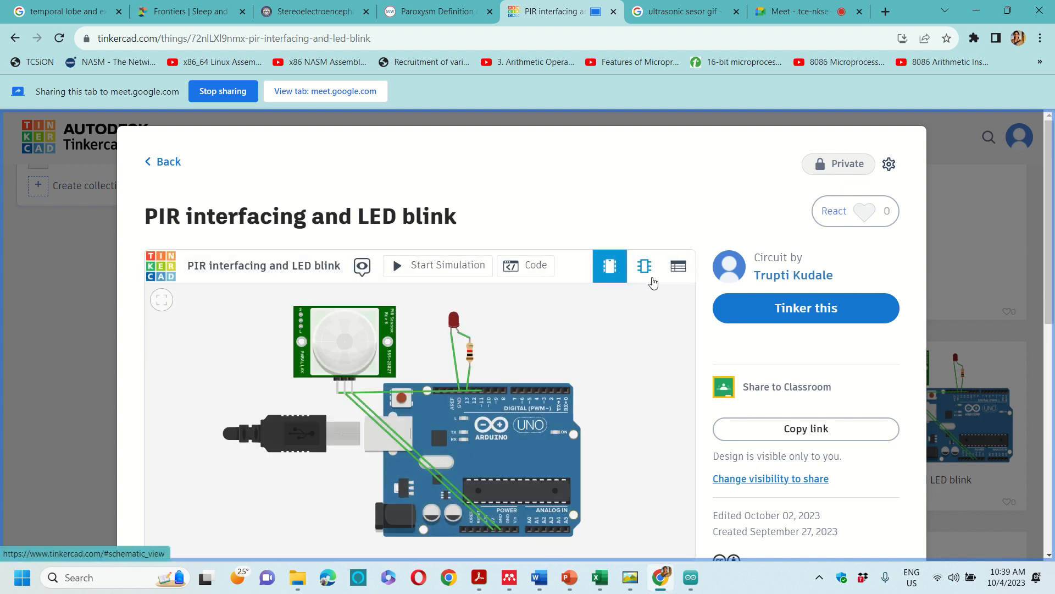
scroll(619, 324, down, 5)
scroll(620, 326, up, 3)
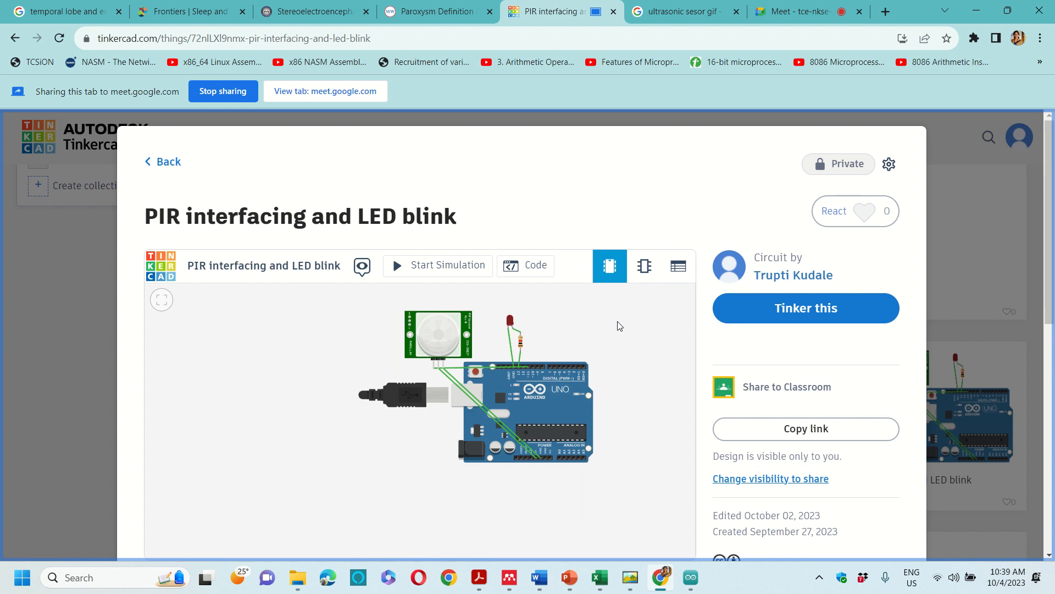
scroll(620, 326, up, 4)
scroll(619, 326, down, 2)
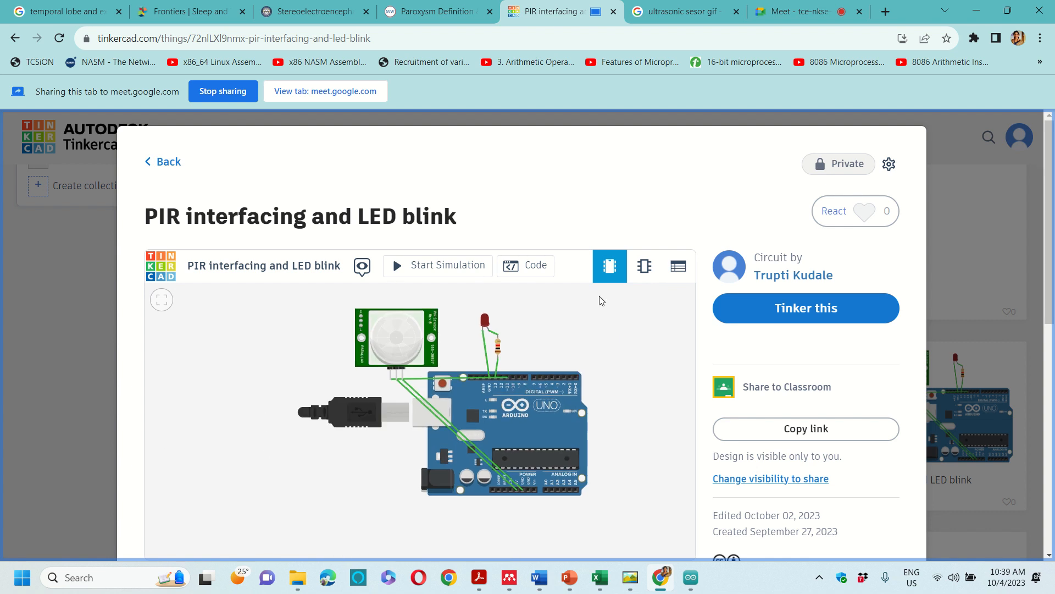
click(460, 265)
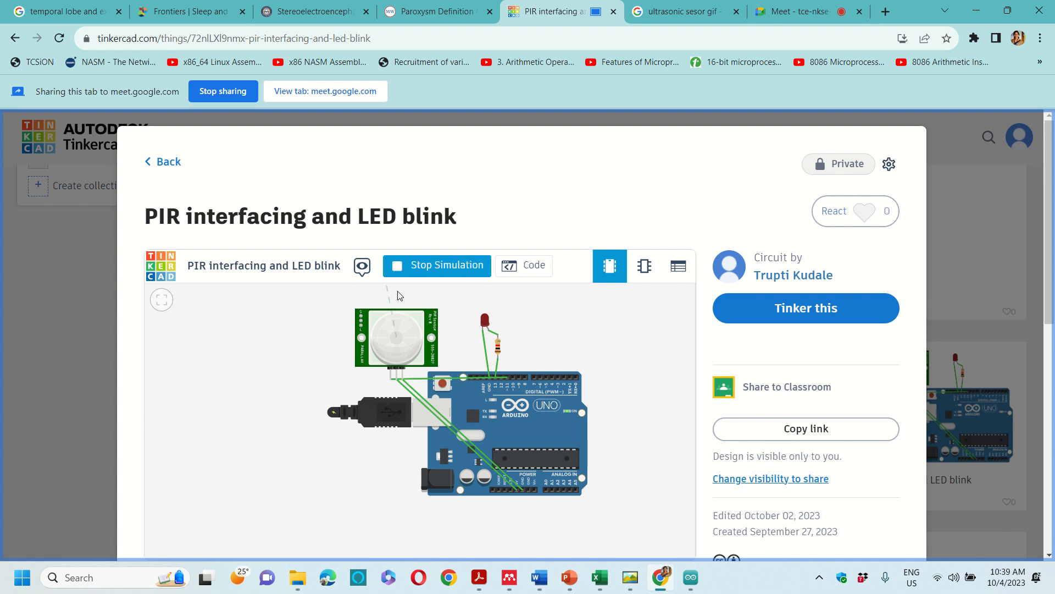
- Reposition the circuit to show the PIR sensor's detection zone, and move the target within it to trigger the sensor
drag(413, 288, 398, 323)
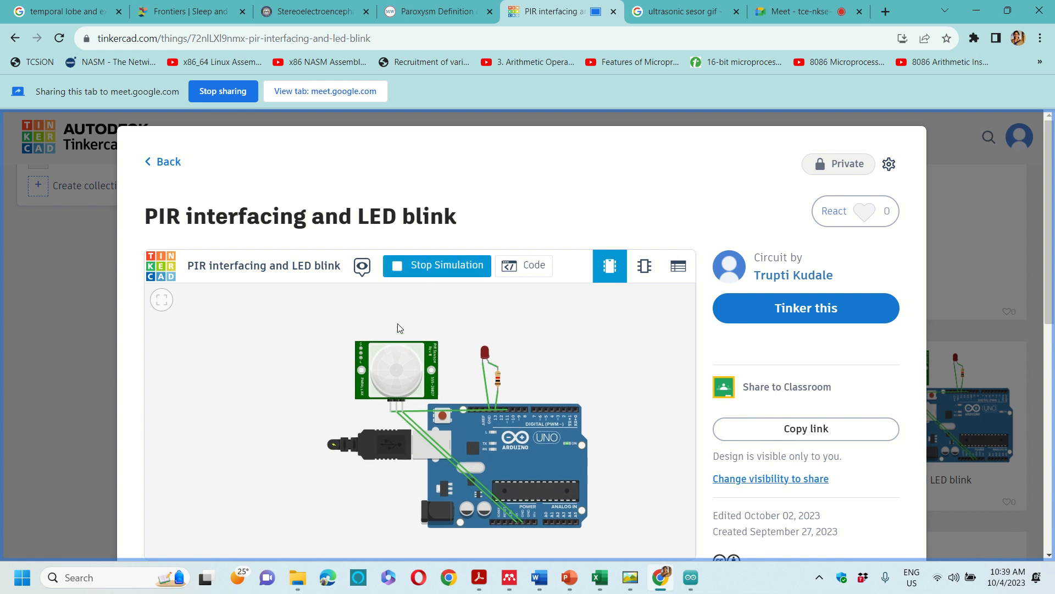
click(397, 376)
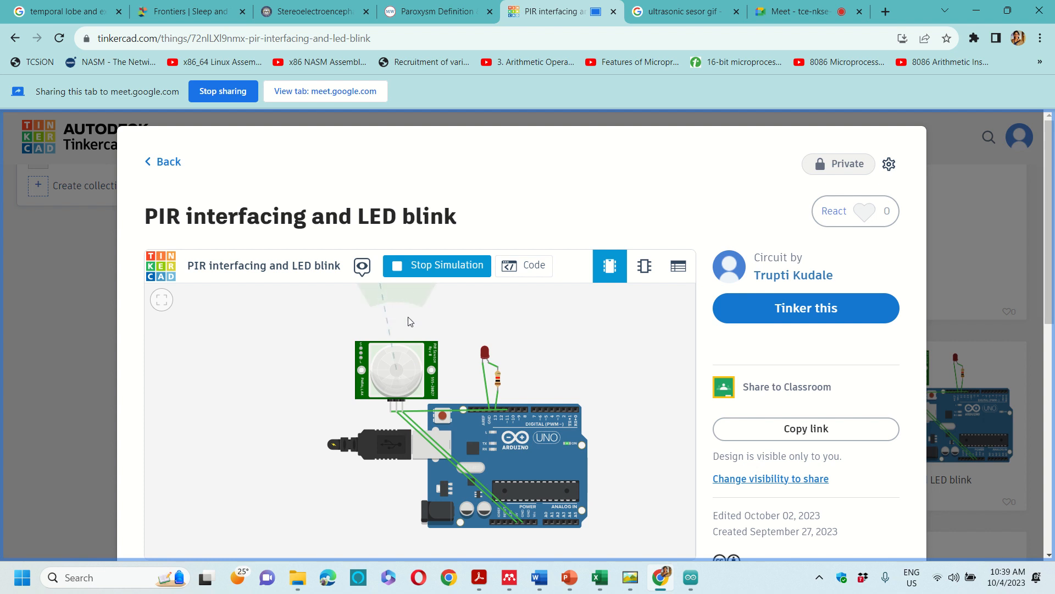
click(403, 337)
drag(403, 336, 378, 380)
click(367, 413)
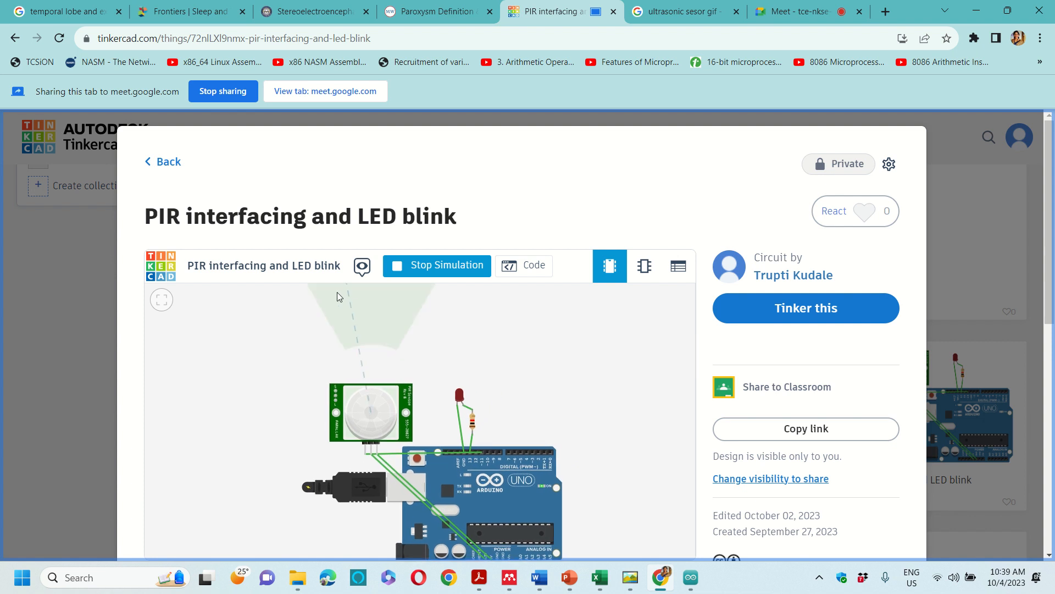
drag(352, 307, 404, 313)
click(412, 436)
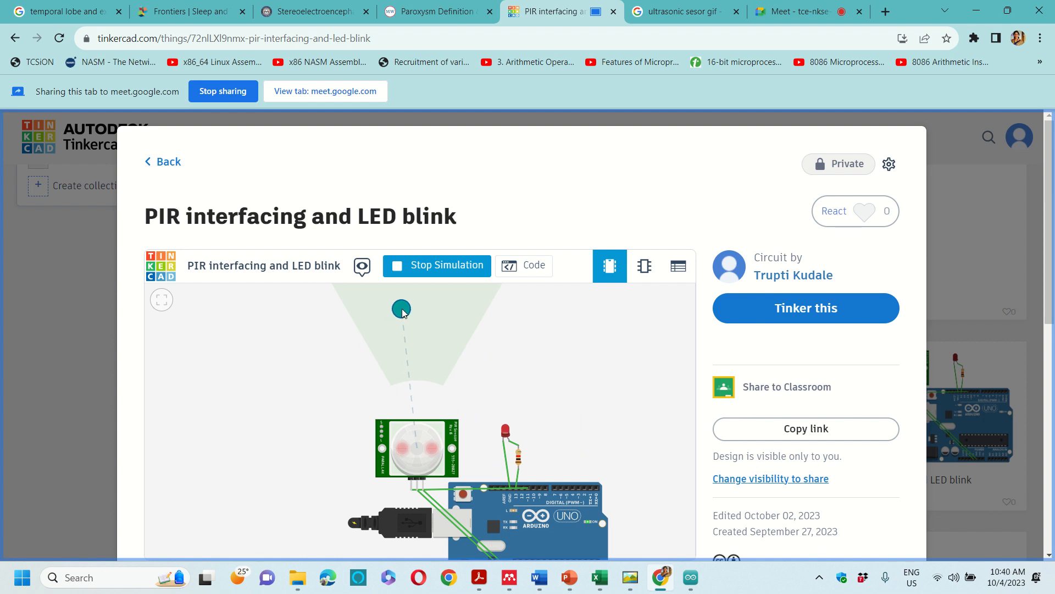
click(542, 323)
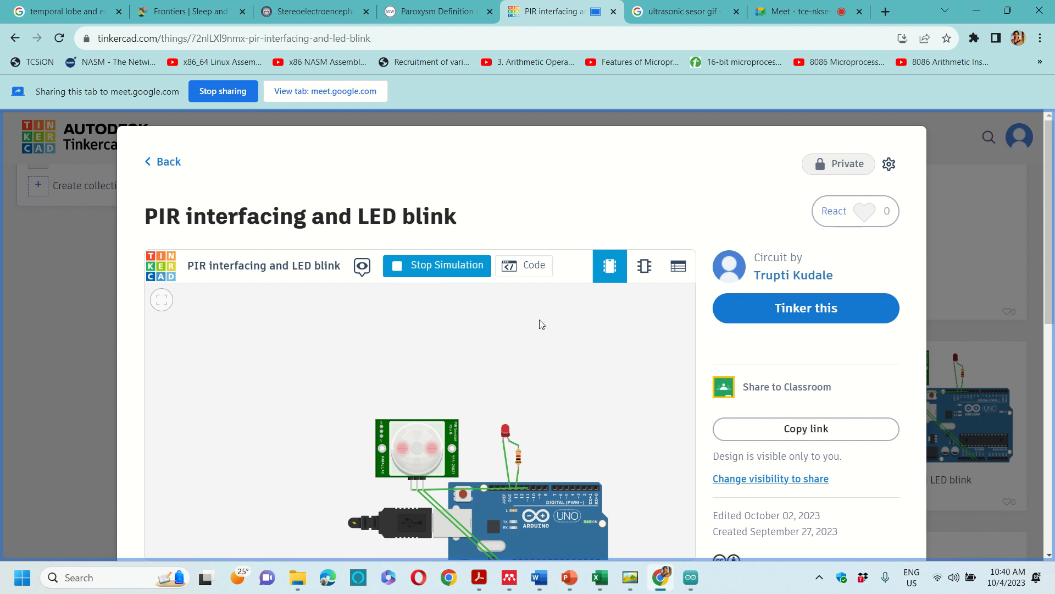
- Display the circuit's code without the debugger hint and select it from "int val = 0;" to the closing brace
click(519, 266)
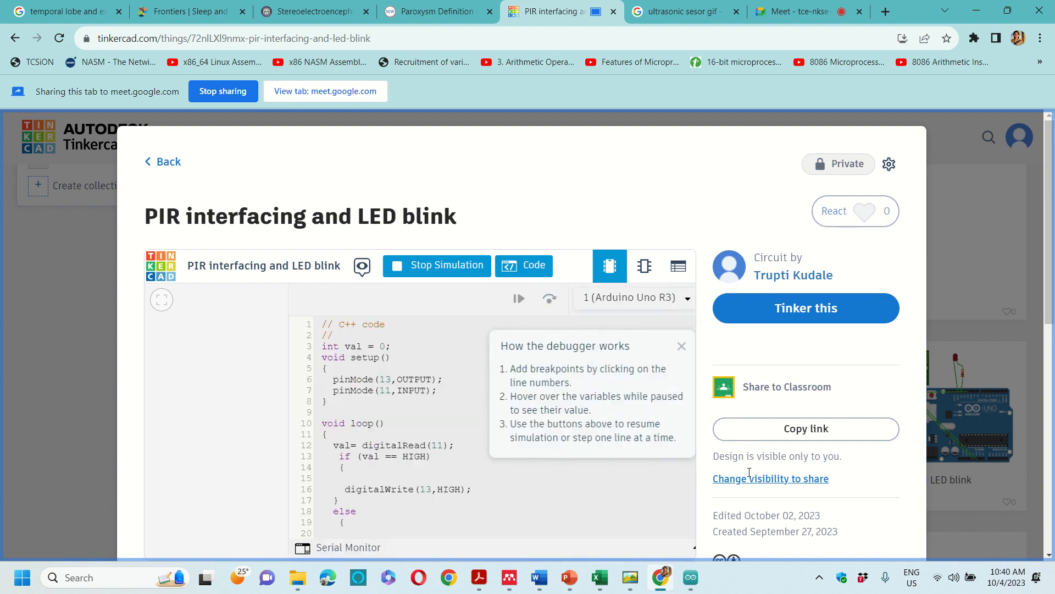
click(674, 345)
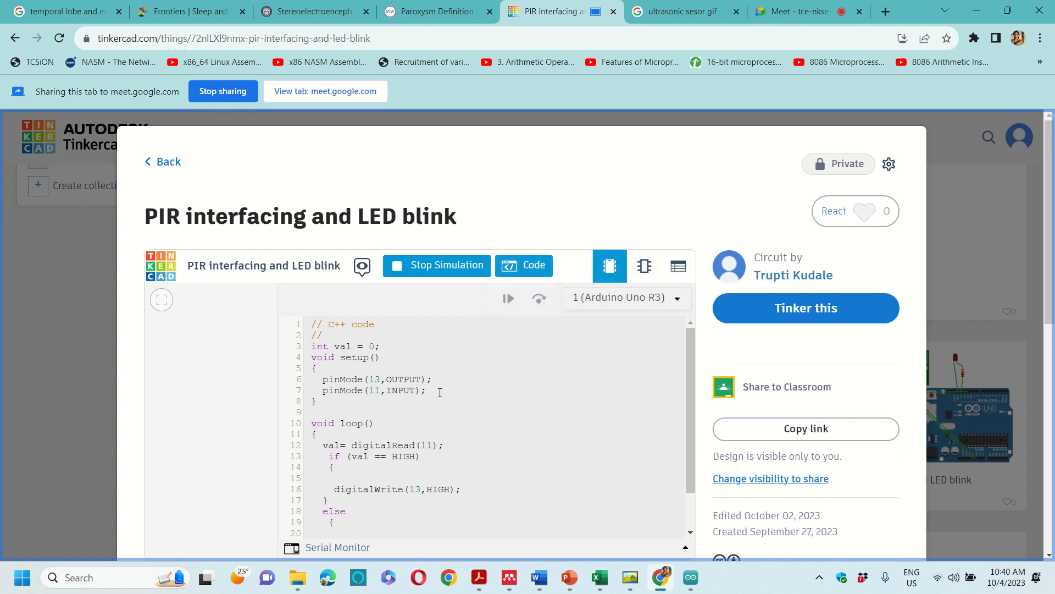
key(ctrl+a)
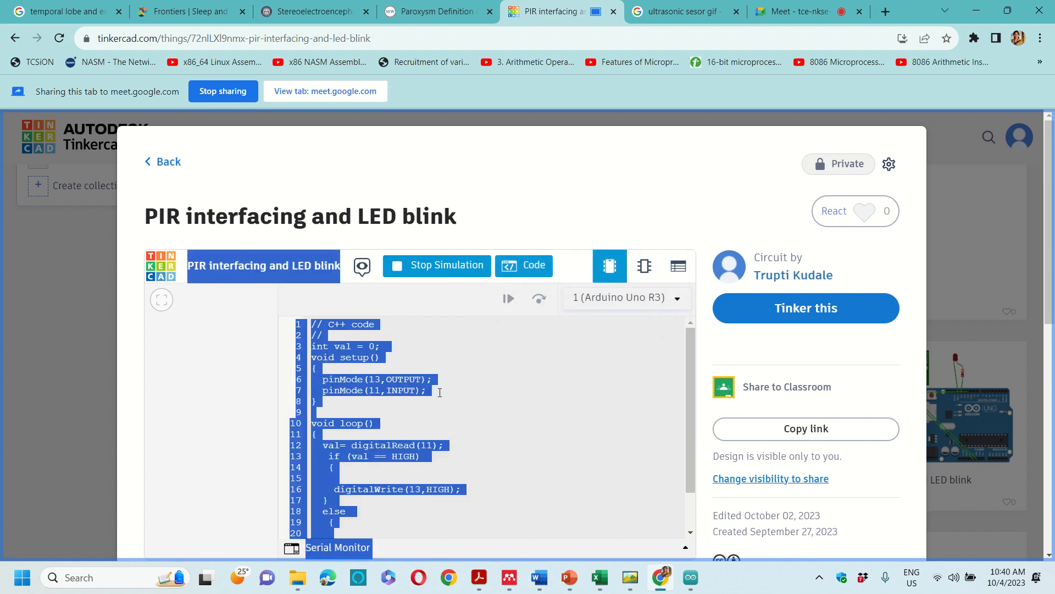
click(367, 379)
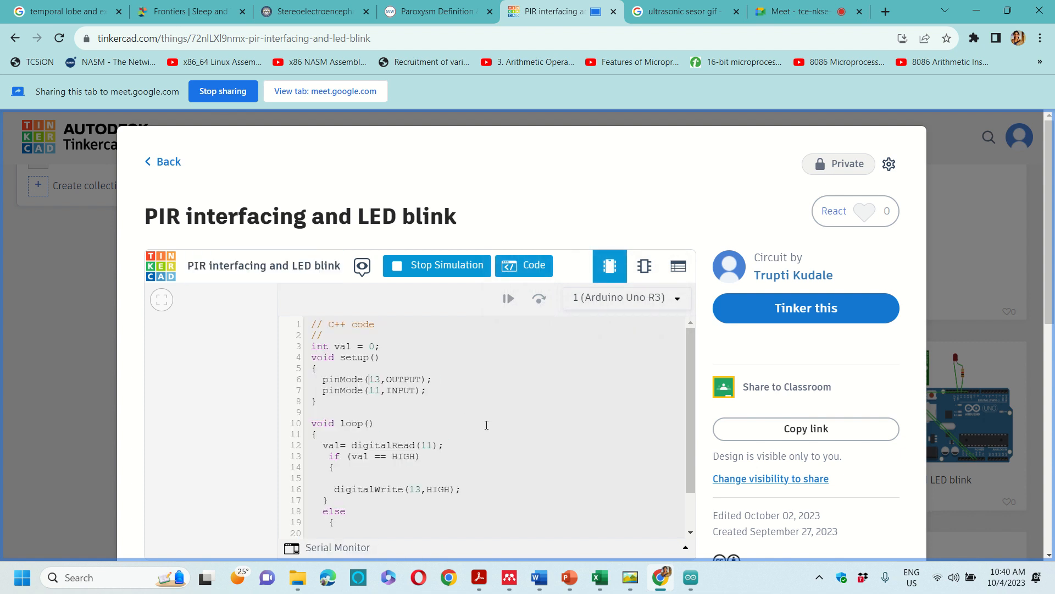
drag(311, 348, 382, 547)
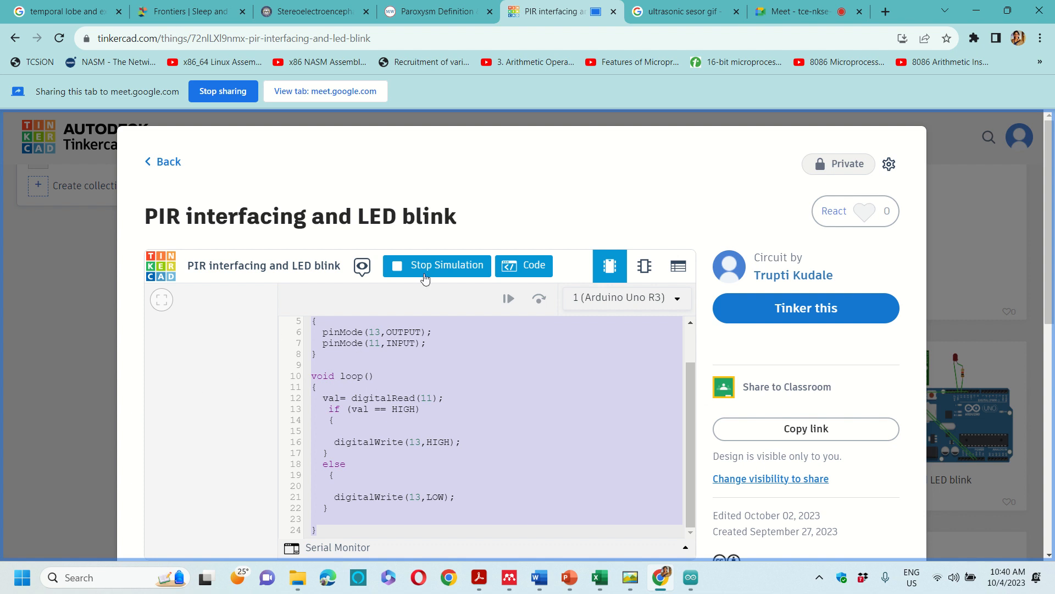
- End the simulation and code view, and return to the list of saved circuits
click(449, 265)
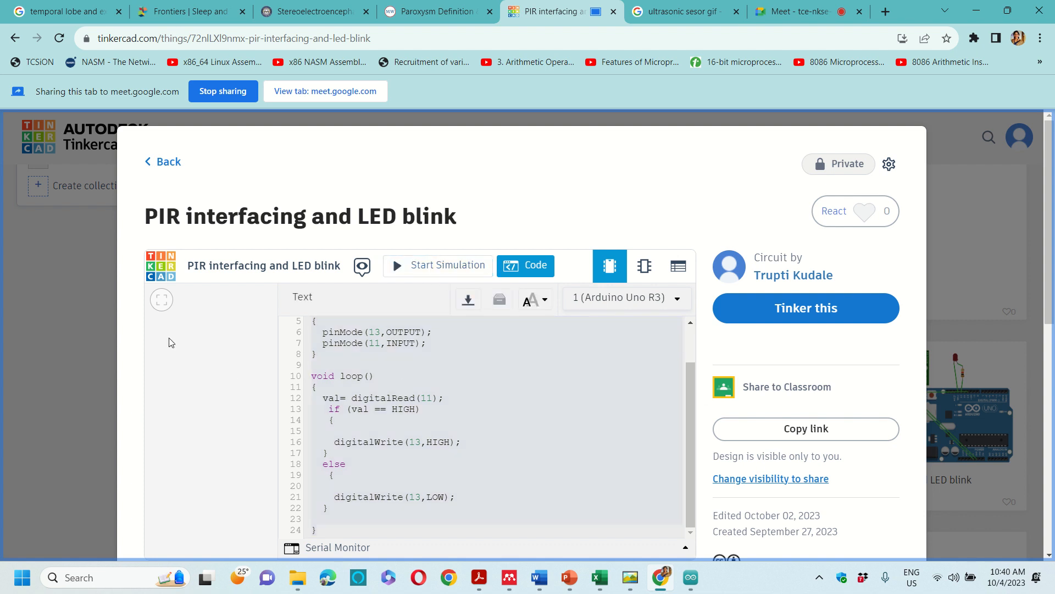
click(524, 265)
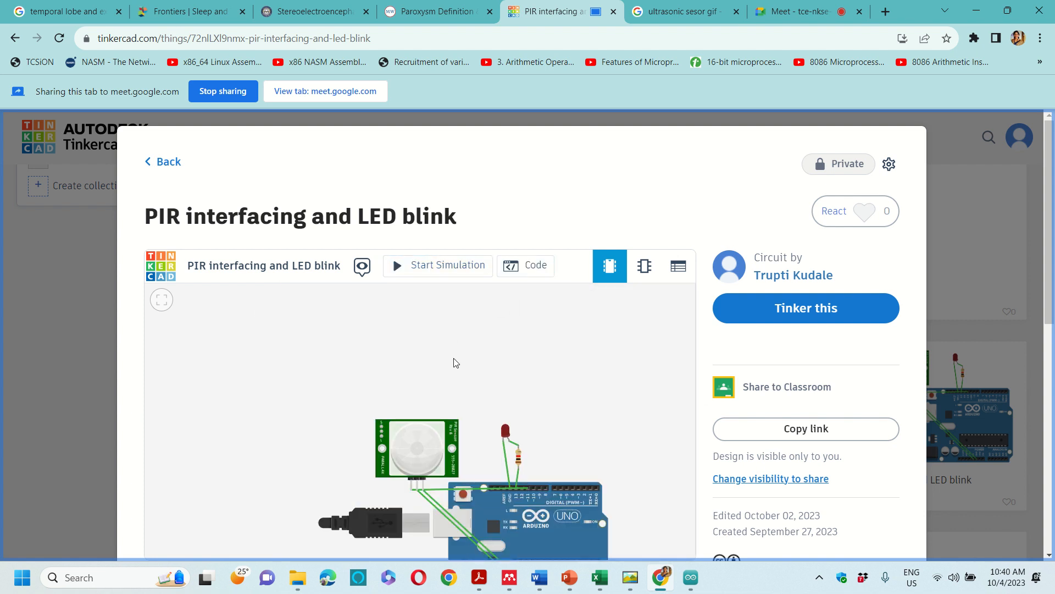
scroll(455, 363, down, 3)
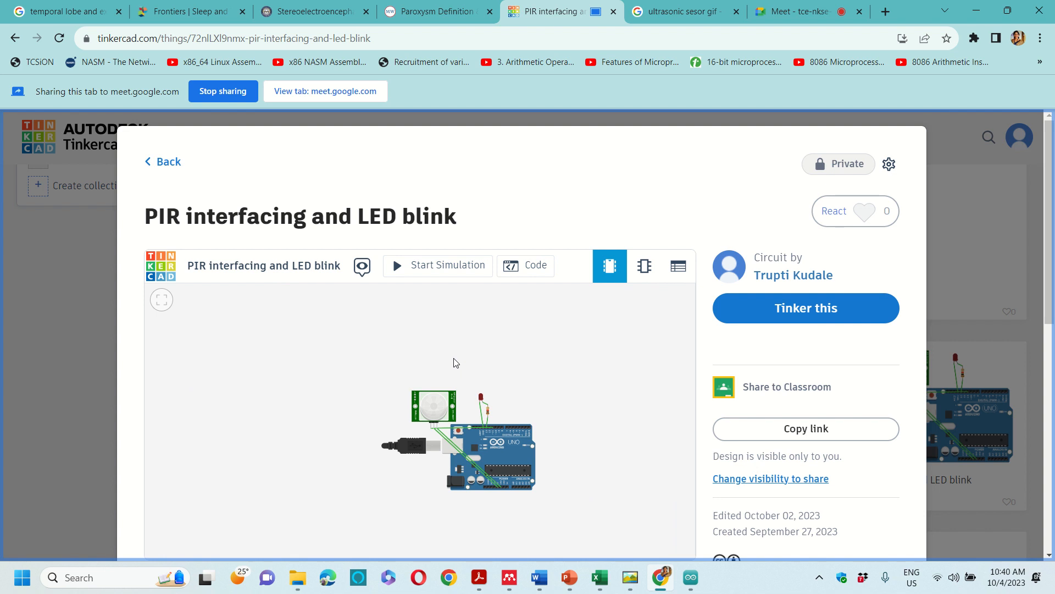
mouse_move(640, 3)
click(163, 163)
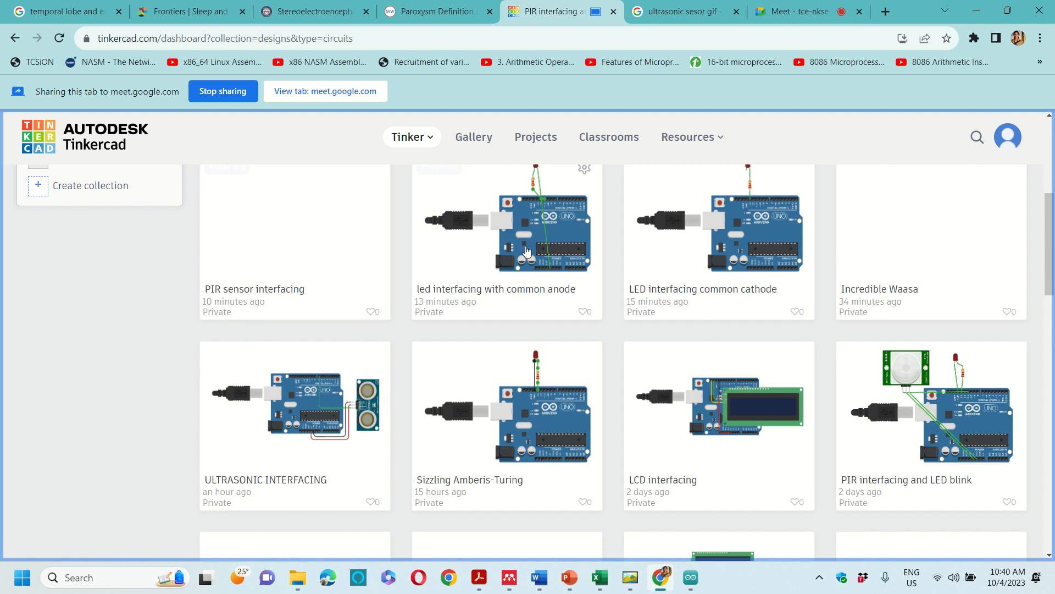
- View the saved "PIR sensor interfacing" design and return to the list of circuits
scroll(252, 429, down, 5)
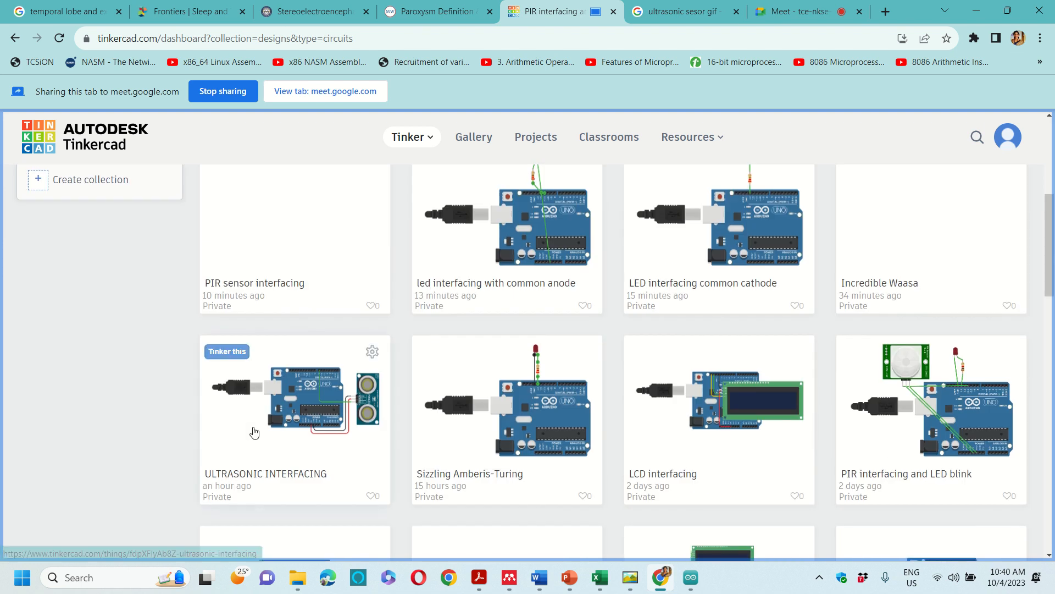
click(309, 213)
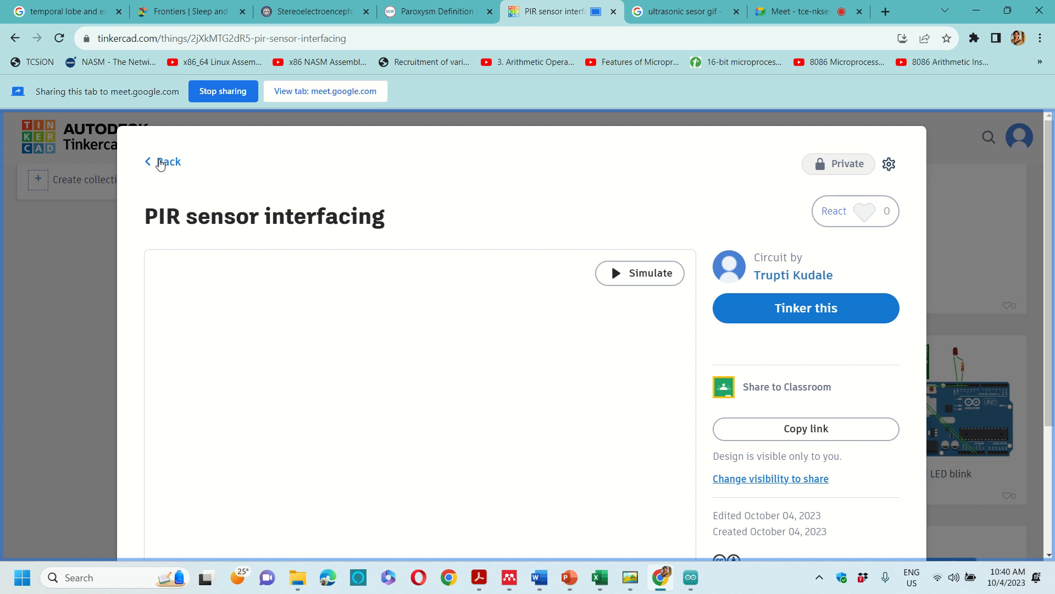
click(158, 162)
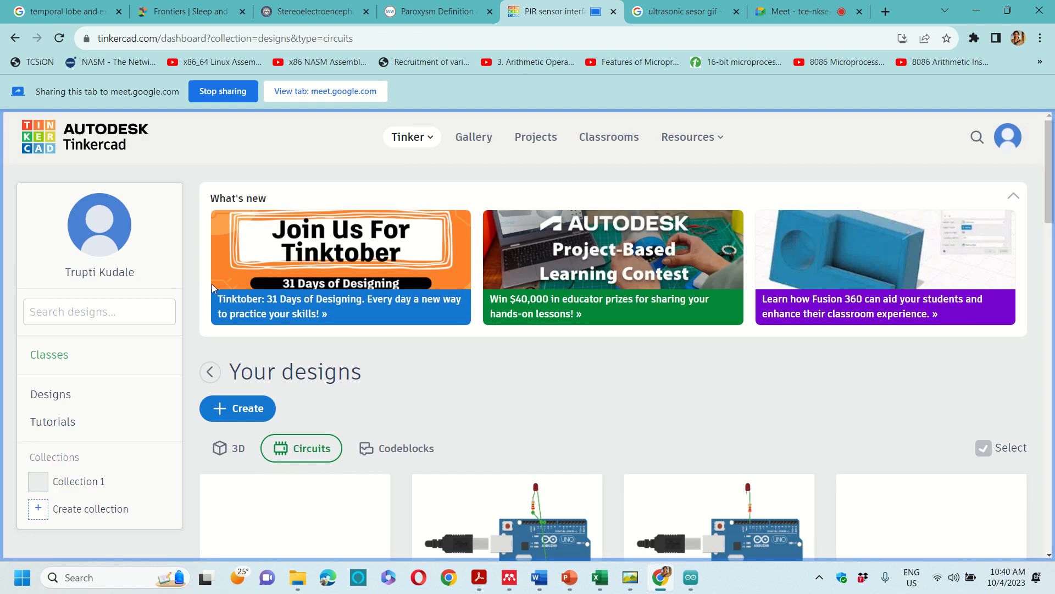
- Create a new, empty circuit design
triple_click(230, 407)
click(259, 489)
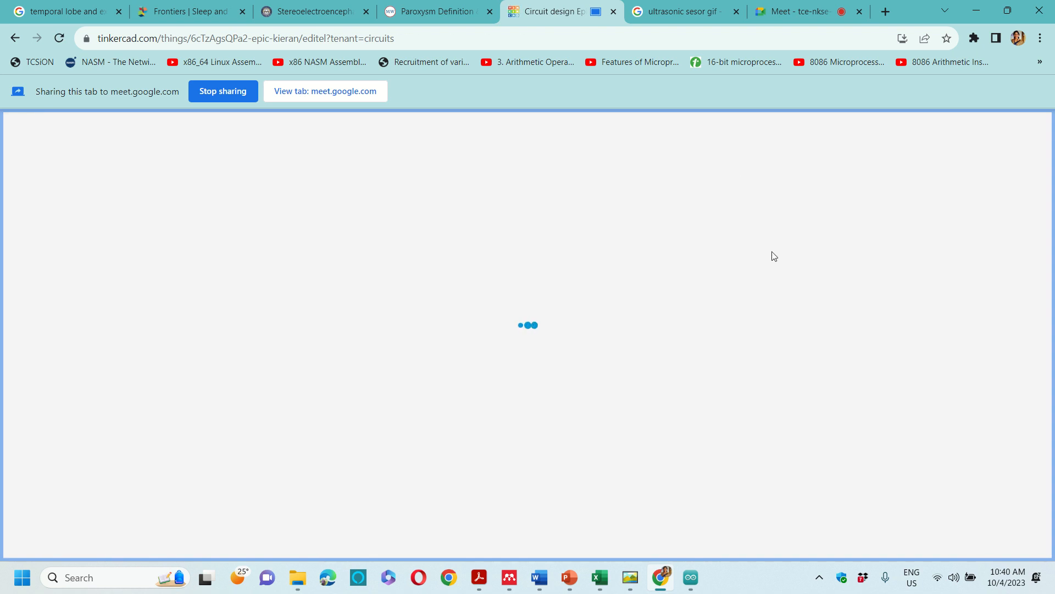
click(857, 161)
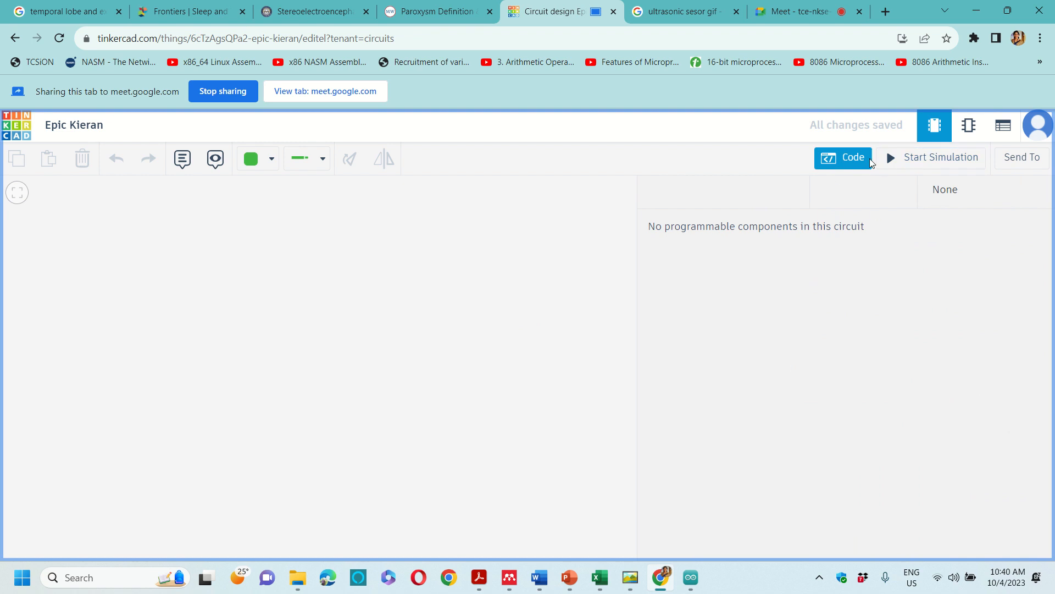
click(906, 157)
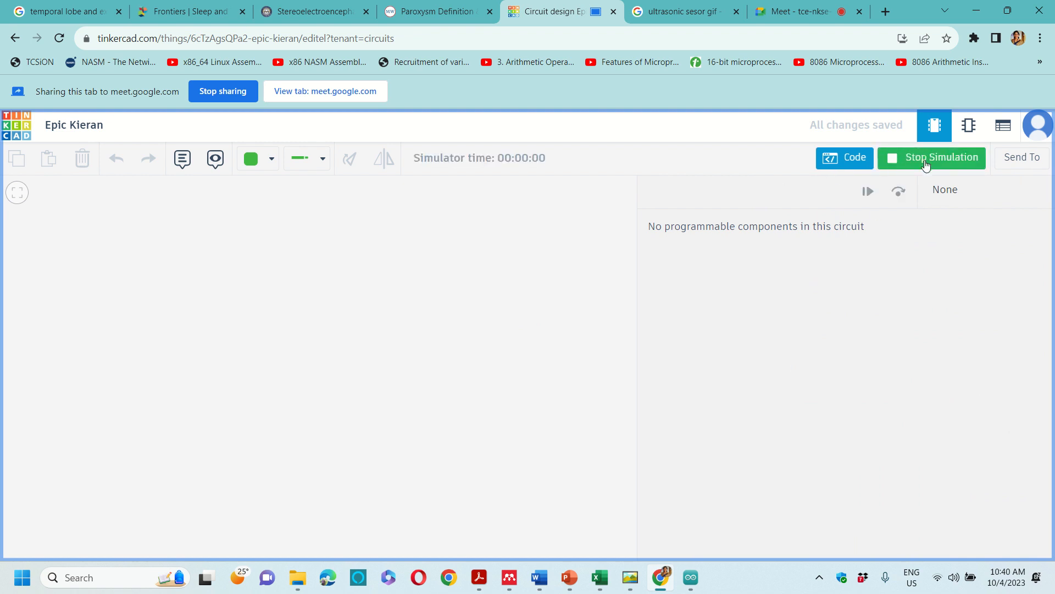
click(923, 161)
click(571, 240)
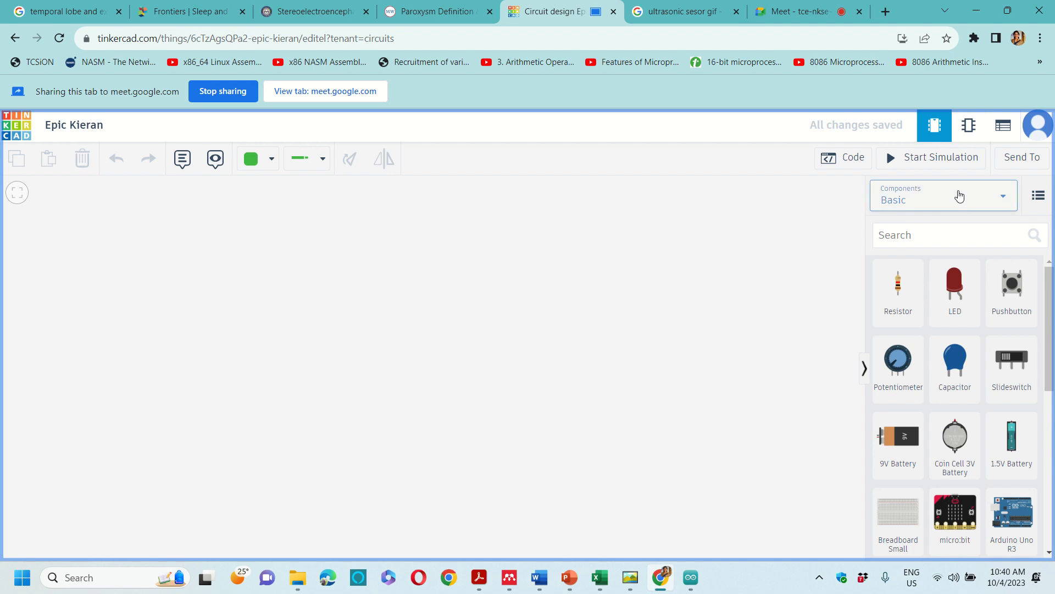
- Place a PIR Sensor from the Basic components in the upper-left area of the empty workspace
click(961, 197)
click(737, 313)
scroll(1005, 422, down, 7)
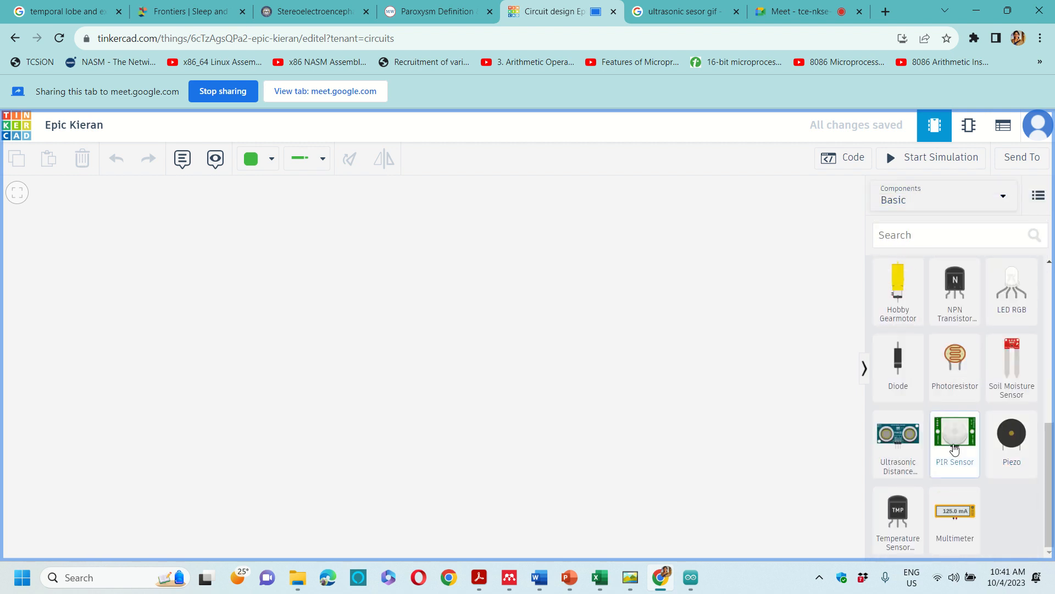
drag(954, 435, 283, 292)
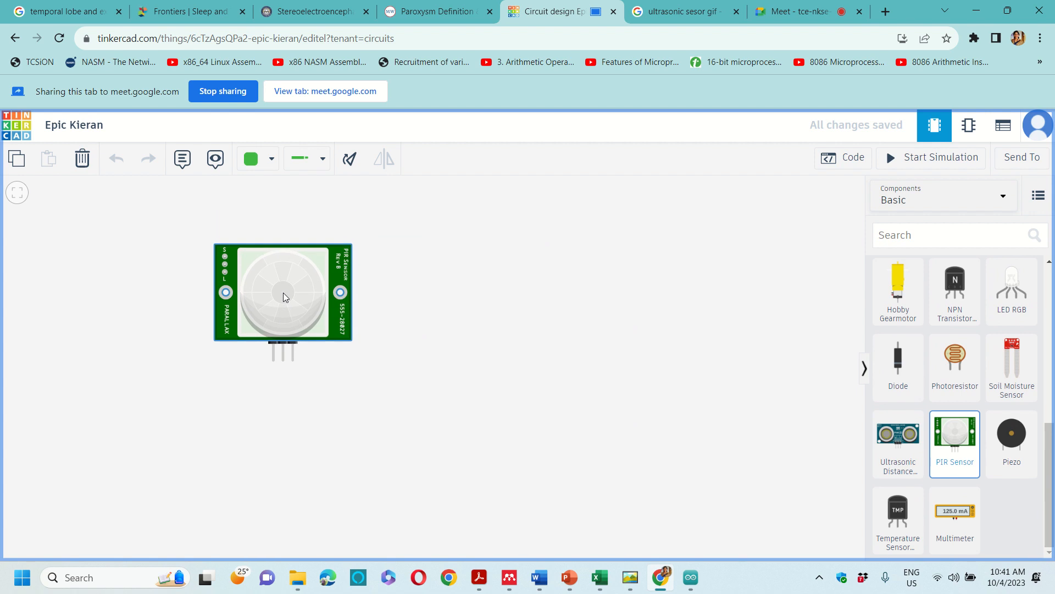
- Add an Arduino Uno R3 below and beside the PIR sensor, with an LED and a resistor above the board
scroll(961, 328, up, 7)
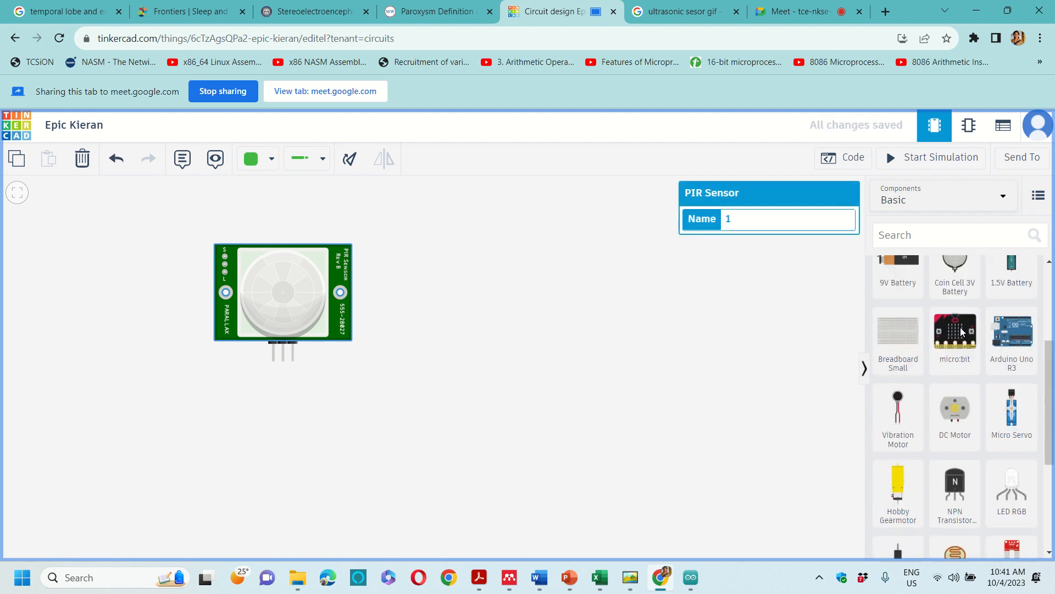
drag(1025, 537, 563, 457)
drag(954, 294, 539, 238)
drag(907, 282, 754, 325)
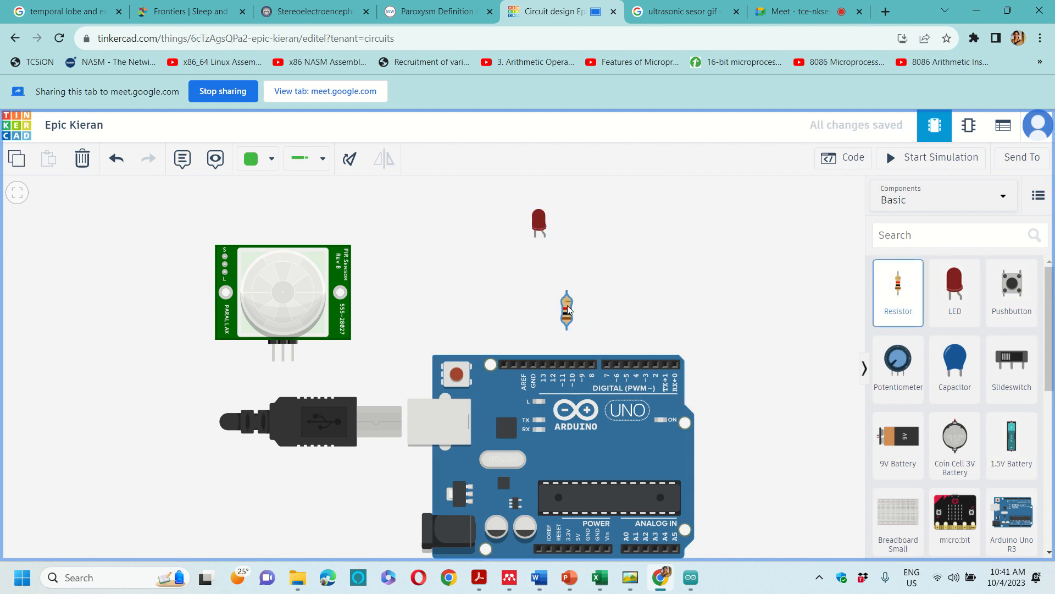
click(751, 322)
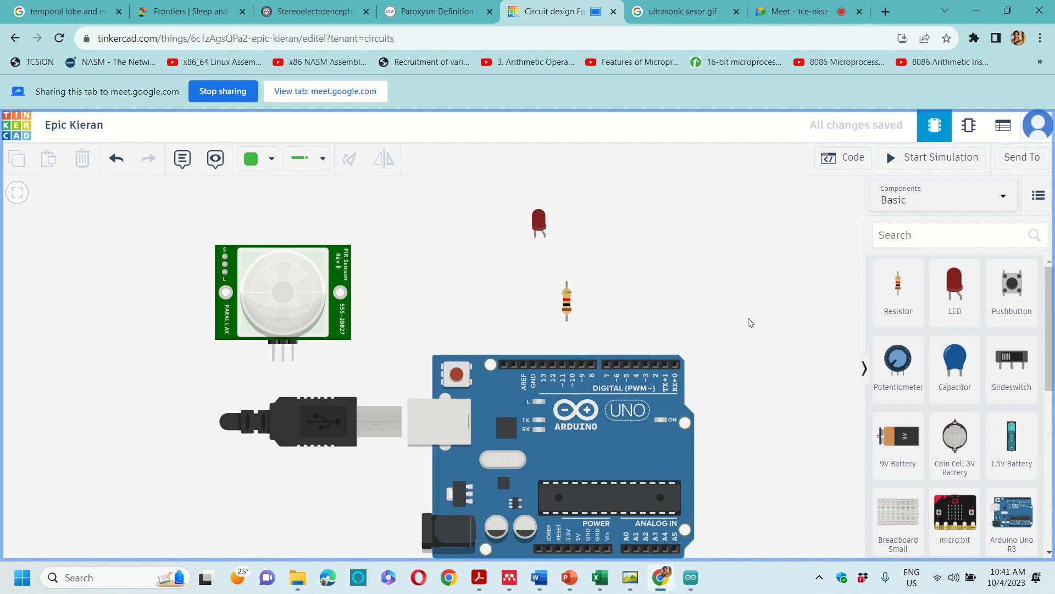
- Show the Arduino's code and change its edit mode from Blocks to Text
click(854, 161)
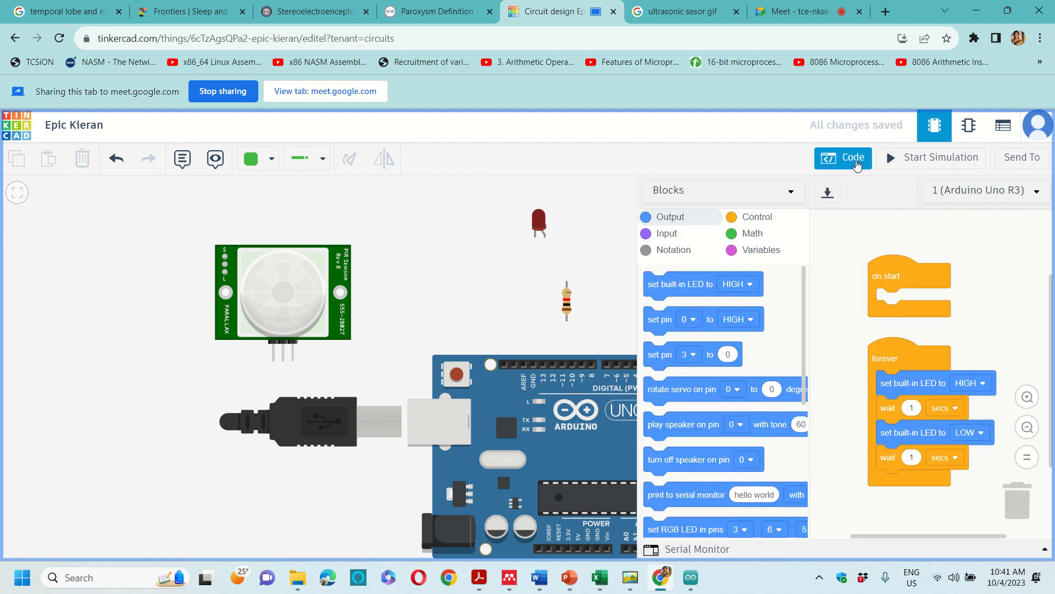
click(767, 198)
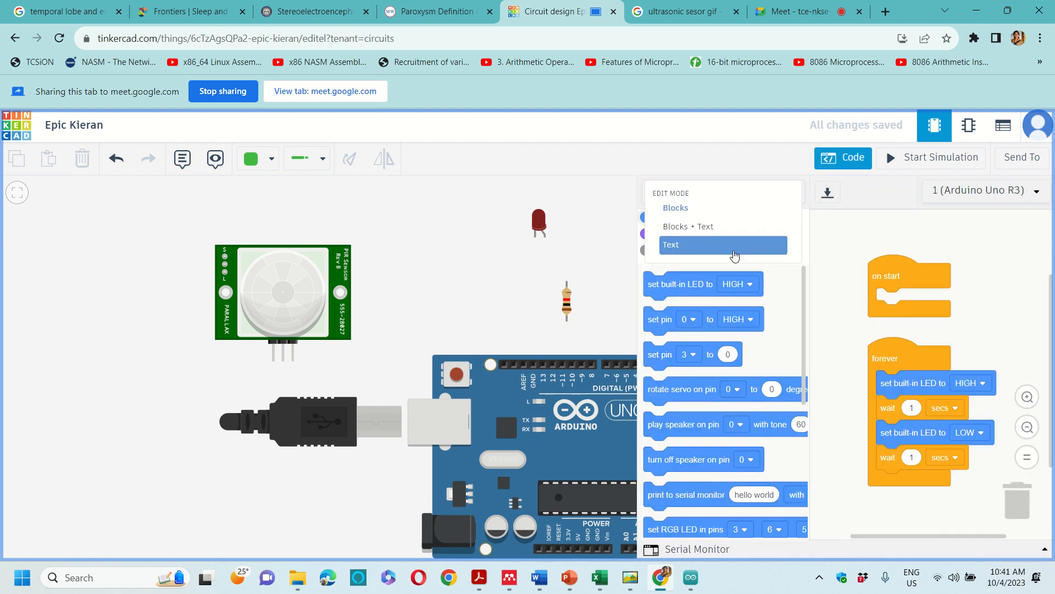
click(734, 254)
click(572, 364)
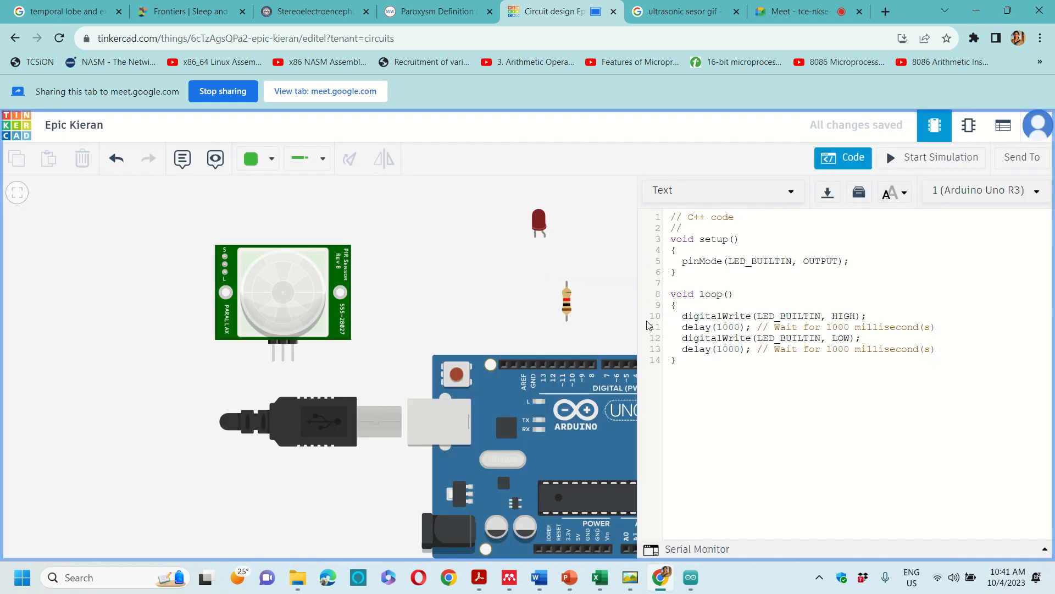
- Replace the default setup and loop code with a sketch declaring int val = 0, reading pin 11 and setting pin 13 HIGH or LOW to match
drag(721, 401, 665, 241)
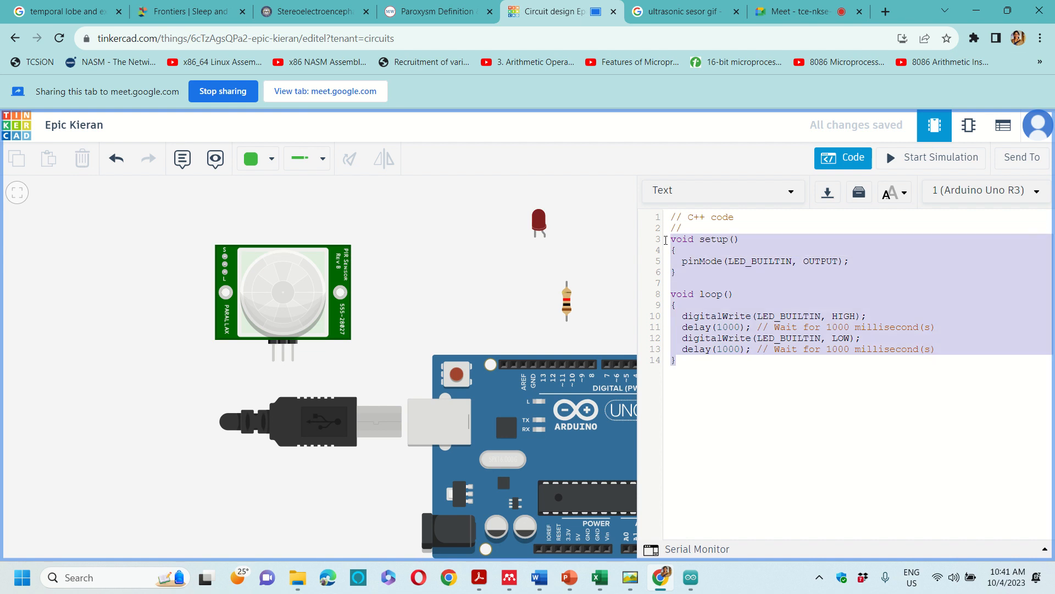
key(BackSpace)
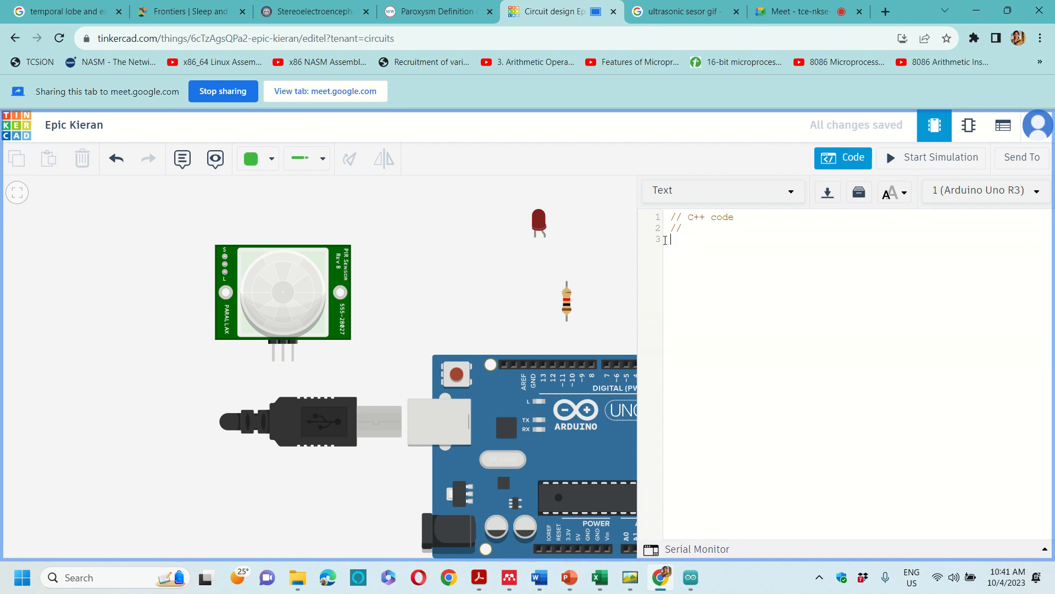
text(int val = 0; void setup() {   pinMode(13,OUTPUT);   pinMode(11,INPUT); }  void loop() {   val= digitalRead(11);    if (val == HIGH)    {      digitalWrite(13,HIGH);   }   else    {      digitalWrite(13,LOW);   }  })
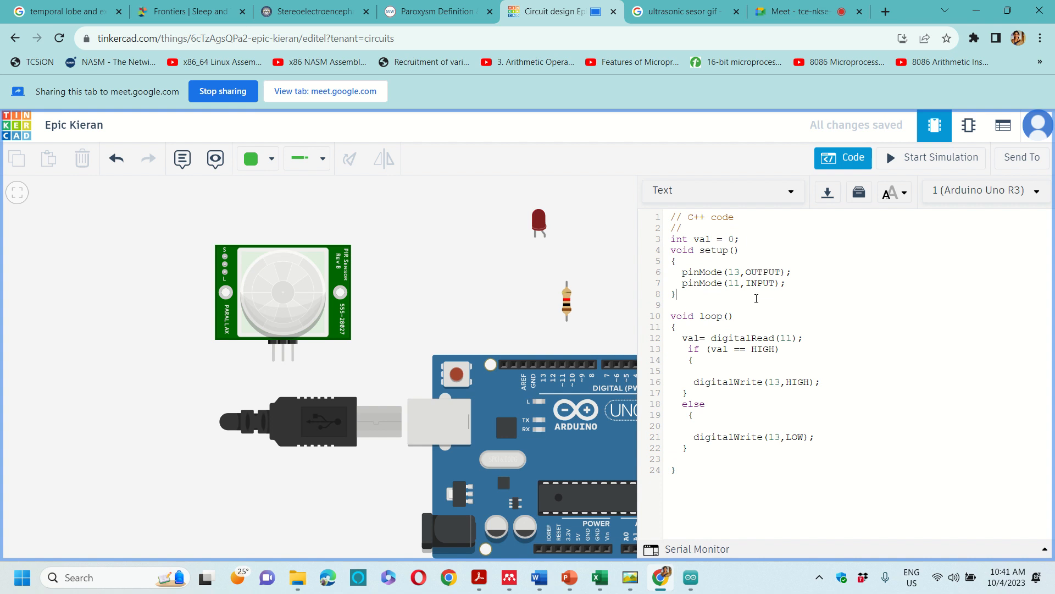
click(614, 254)
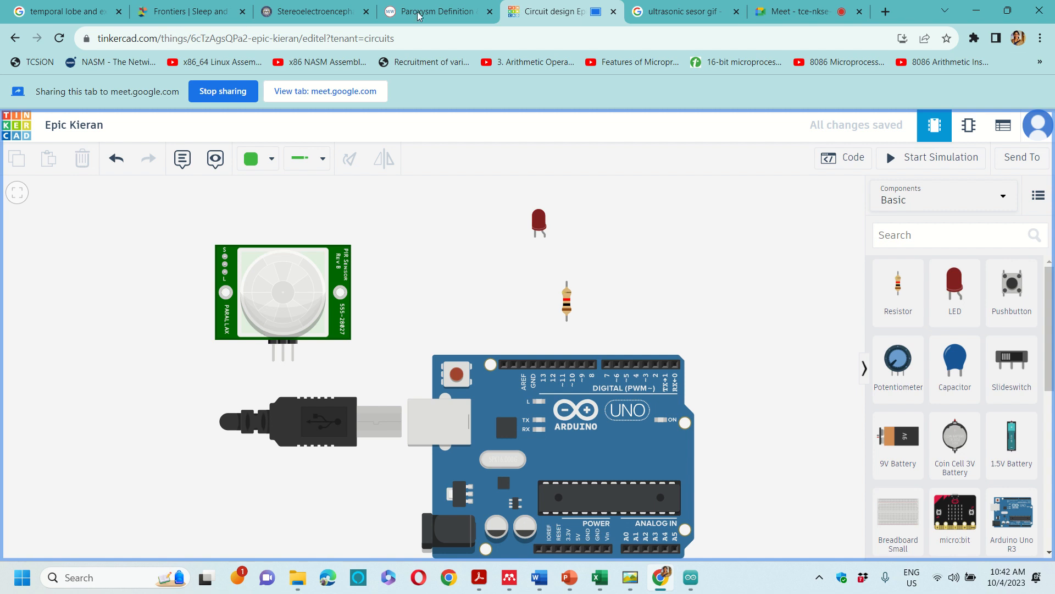
- Wire the LED's cathode to the Arduino's GND and its anode through the resistor to digital pin 13
mouse_move(538, 5)
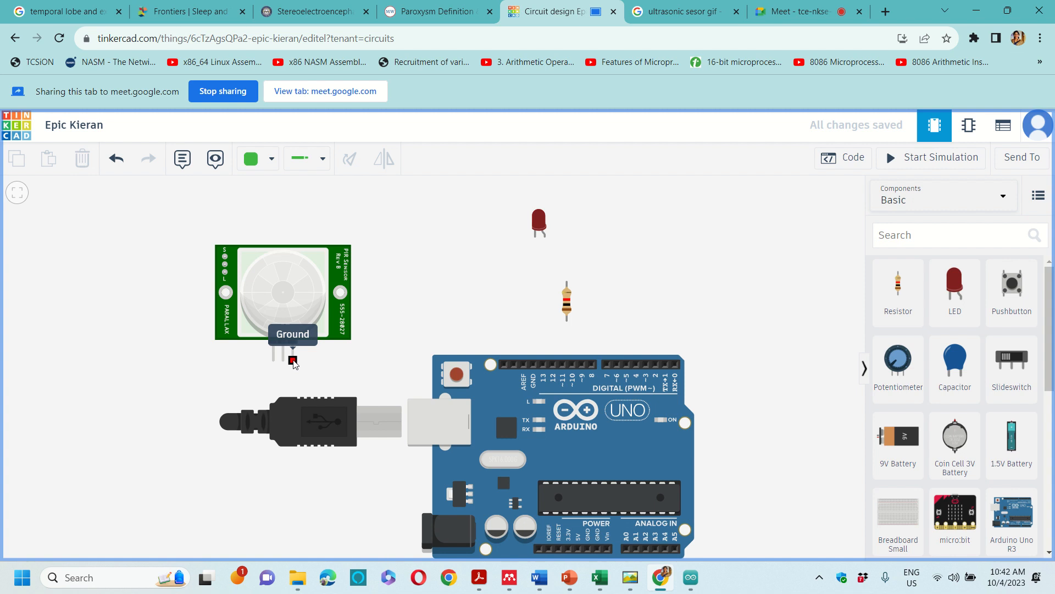
click(535, 238)
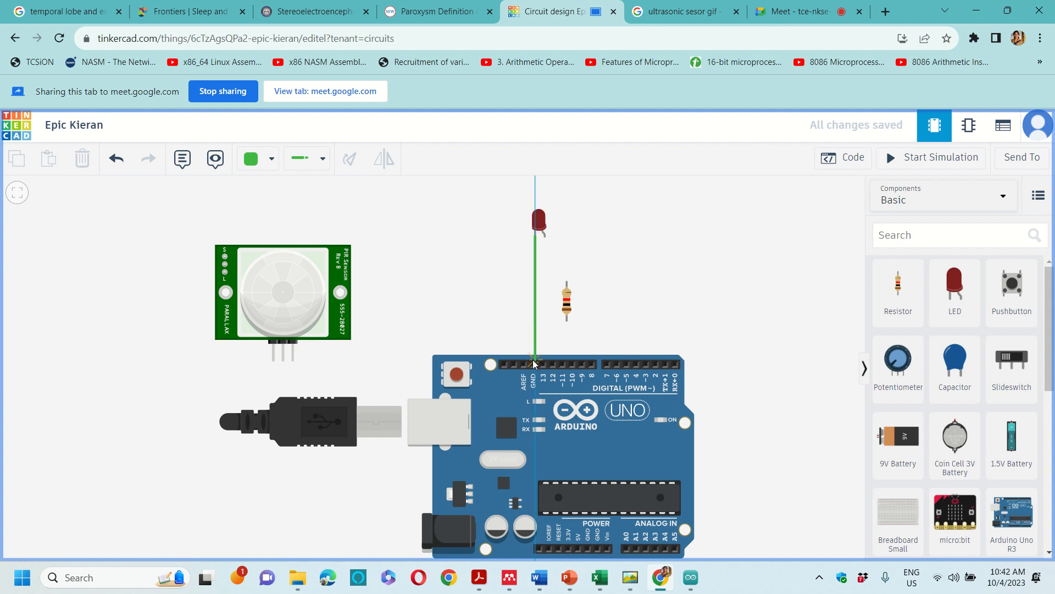
click(532, 364)
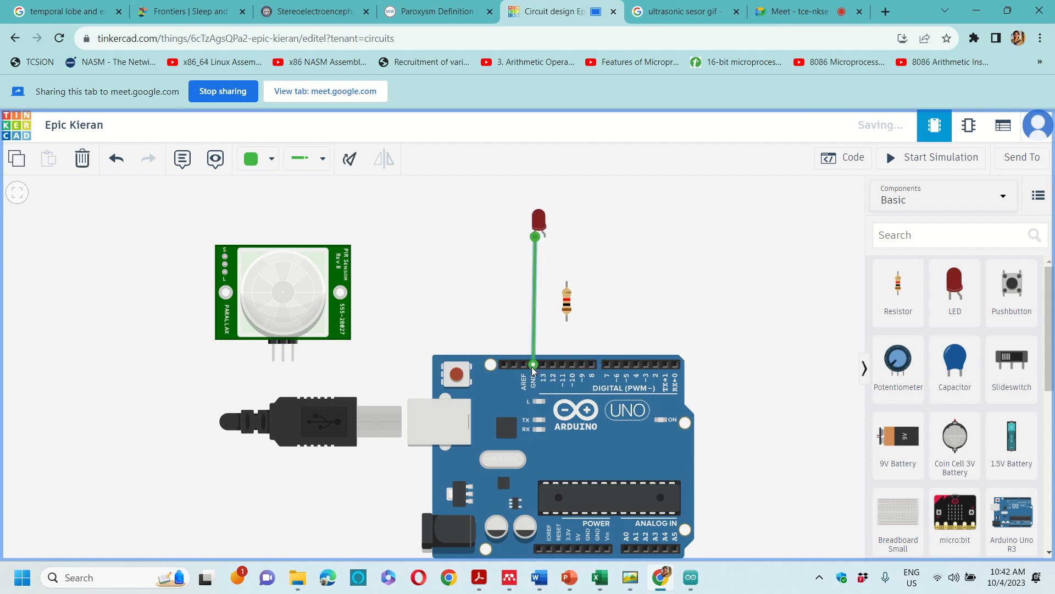
click(545, 237)
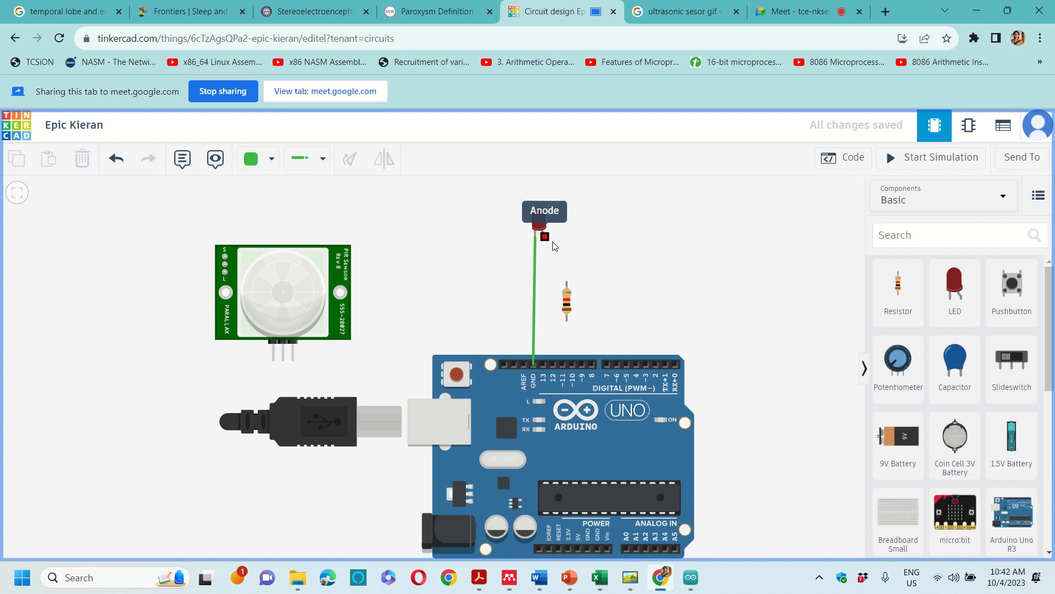
click(567, 282)
click(567, 320)
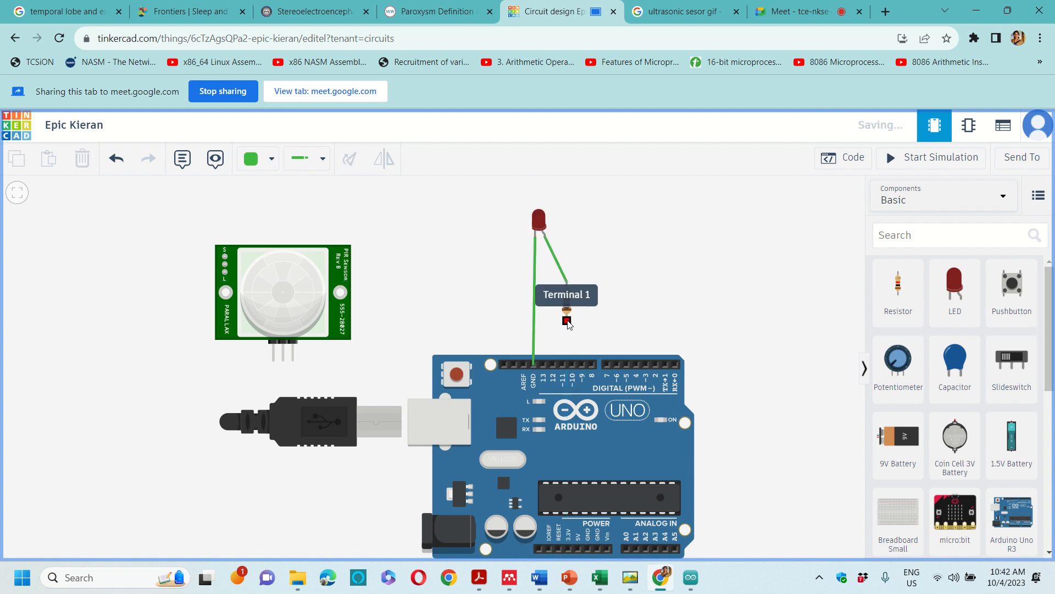
click(545, 364)
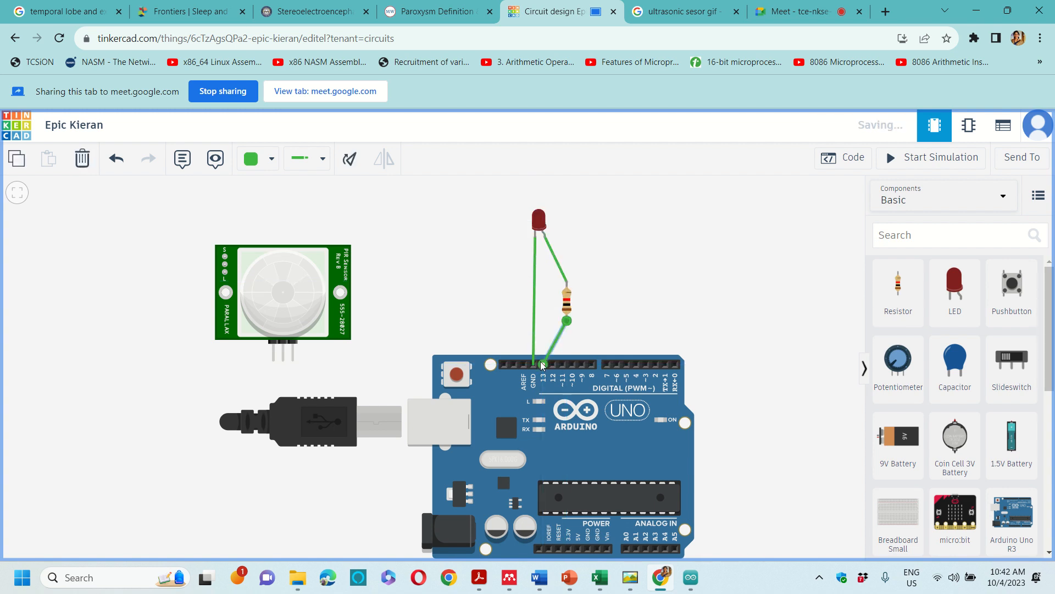
click(617, 316)
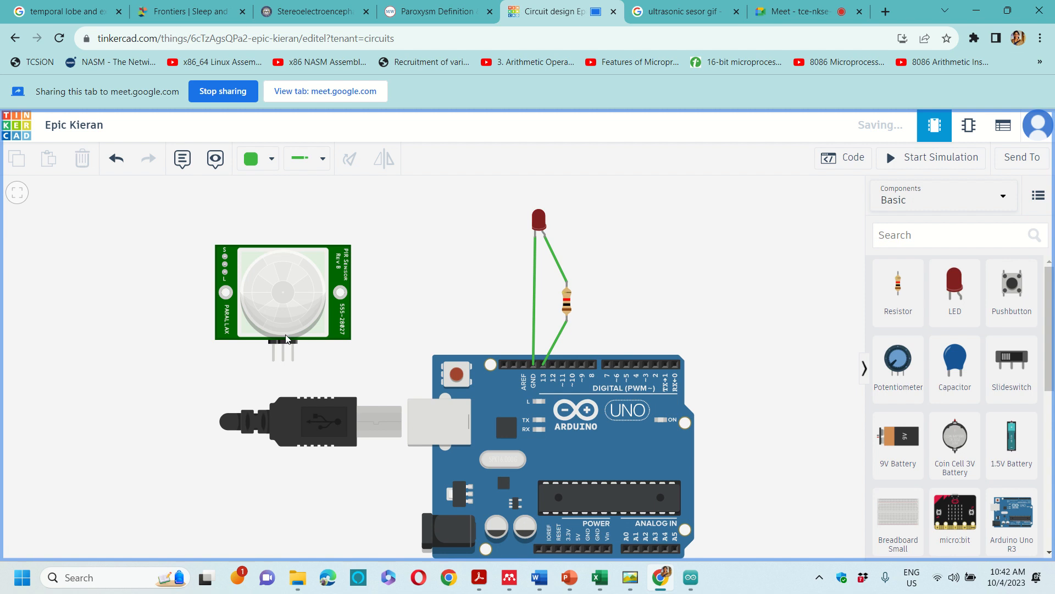
- Move the PIR sensor to the free side of the Arduino opposite the USB cable and wire its Signal pin to digital pin 11
drag(293, 293, 759, 371)
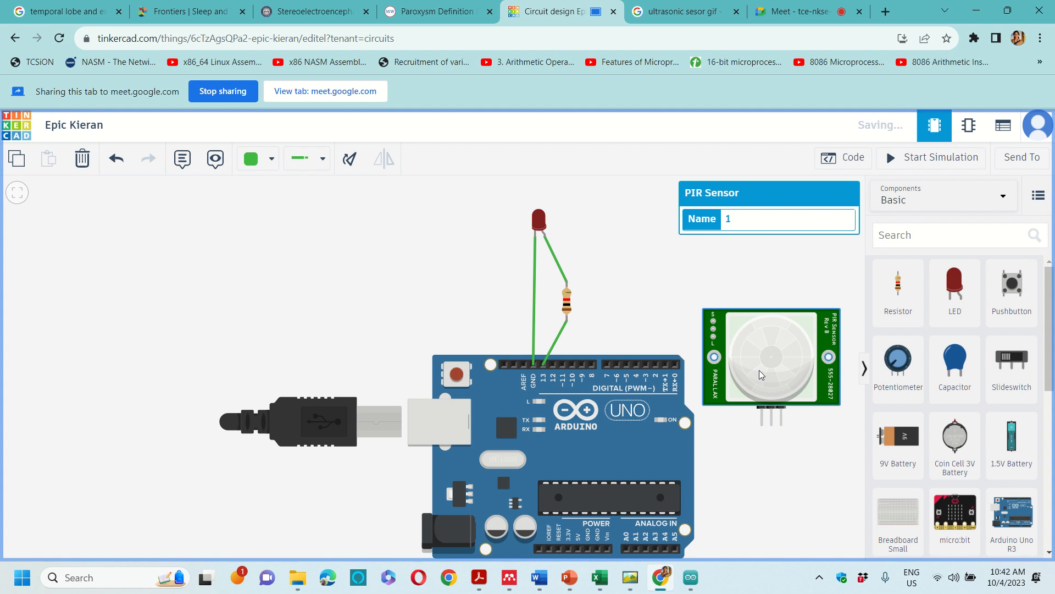
click(762, 417)
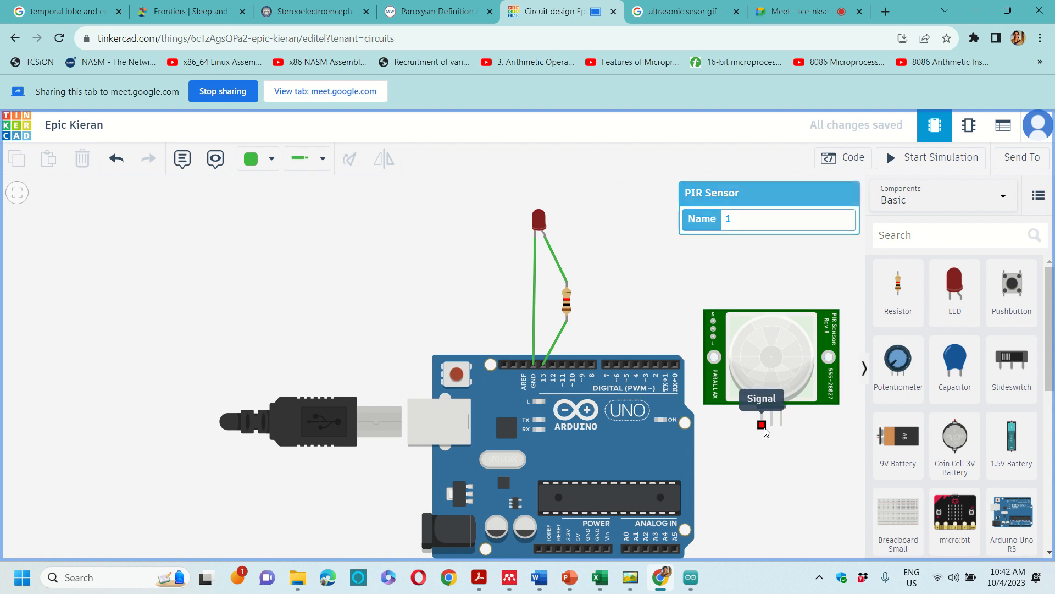
click(563, 366)
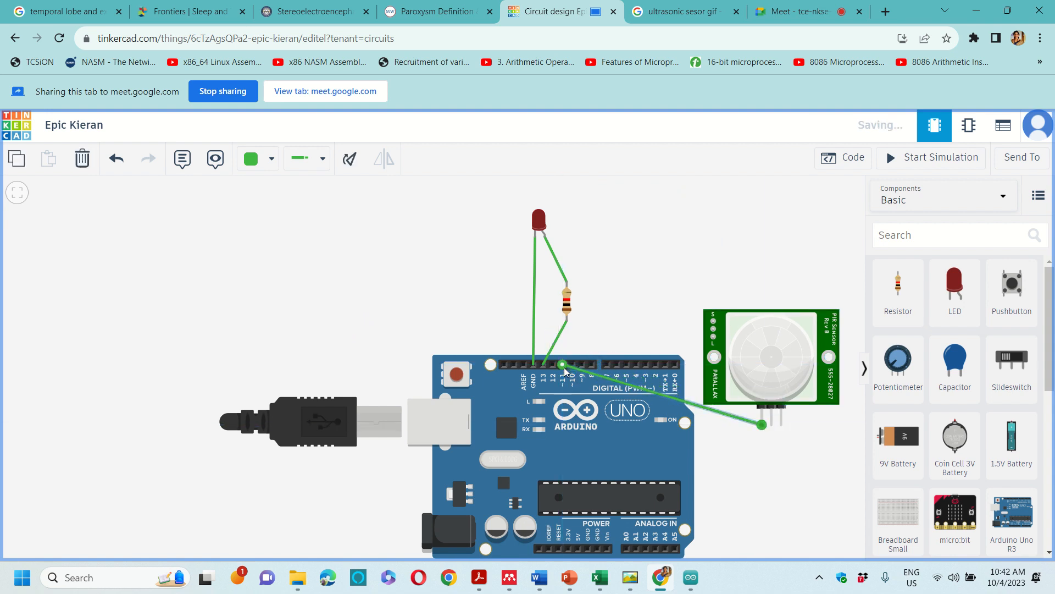
- Wire the PIR sensor's Power pin to the Arduino's 5V and its Ground pin to the neighbouring GND
click(772, 423)
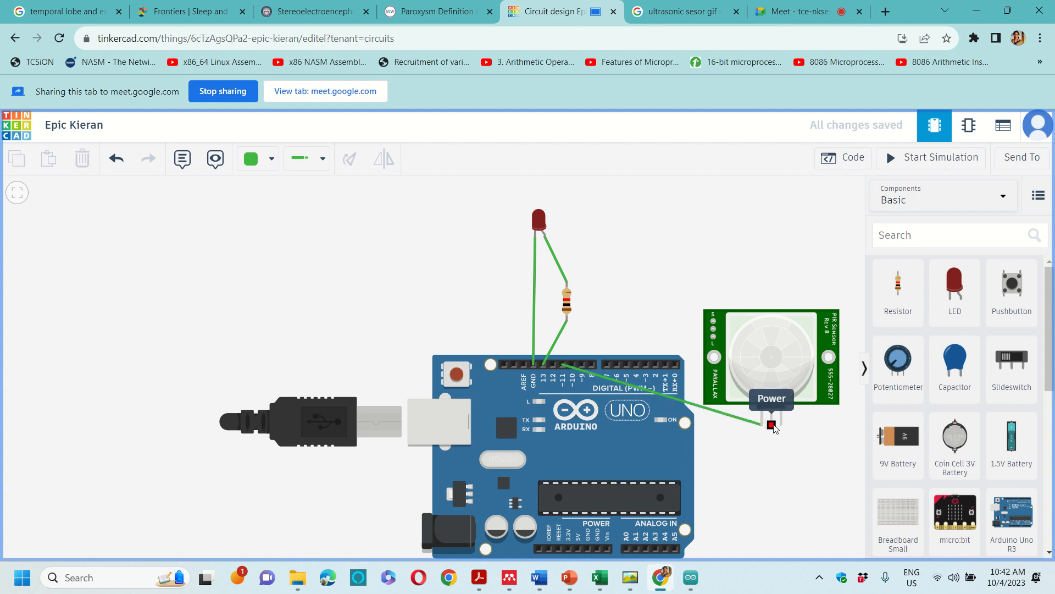
click(578, 549)
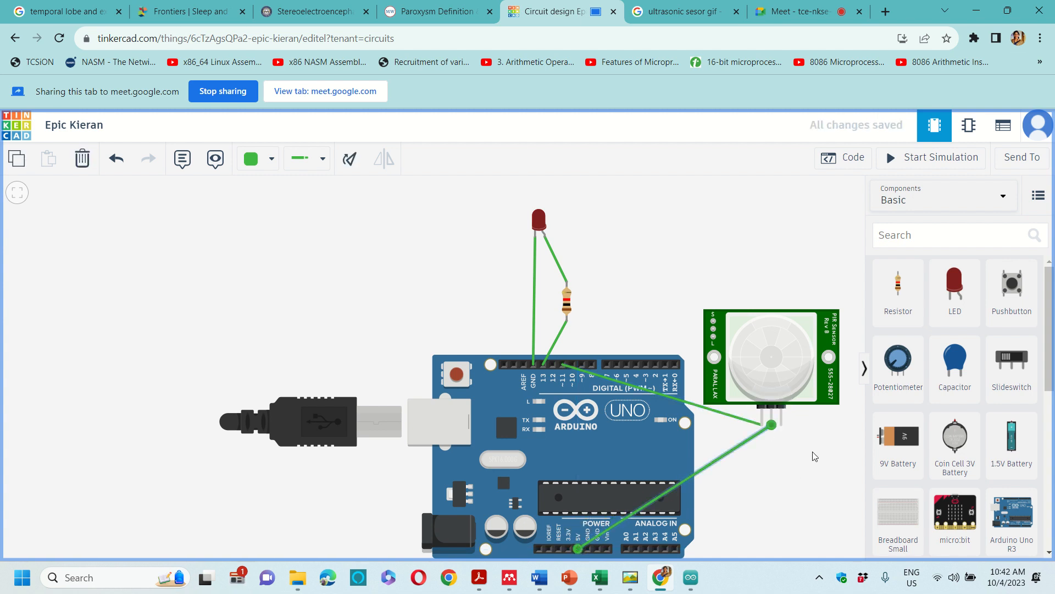
click(781, 426)
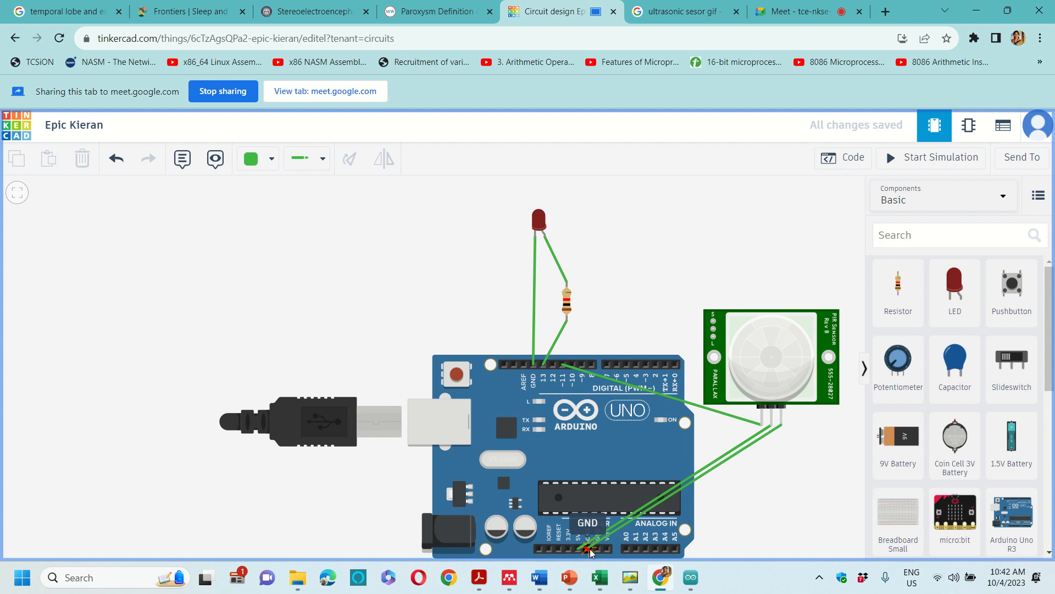
click(587, 548)
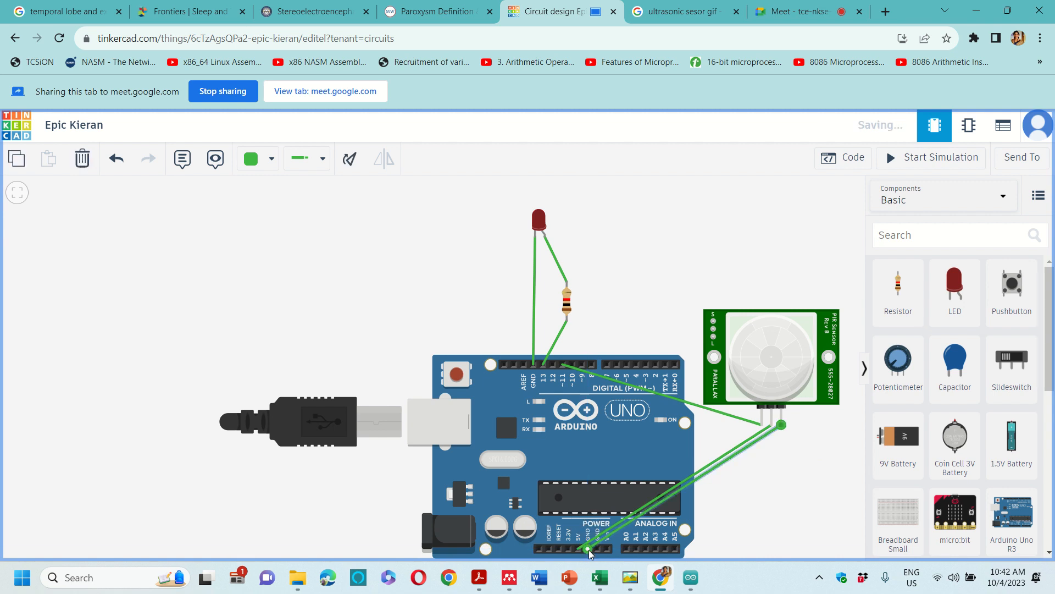
click(797, 468)
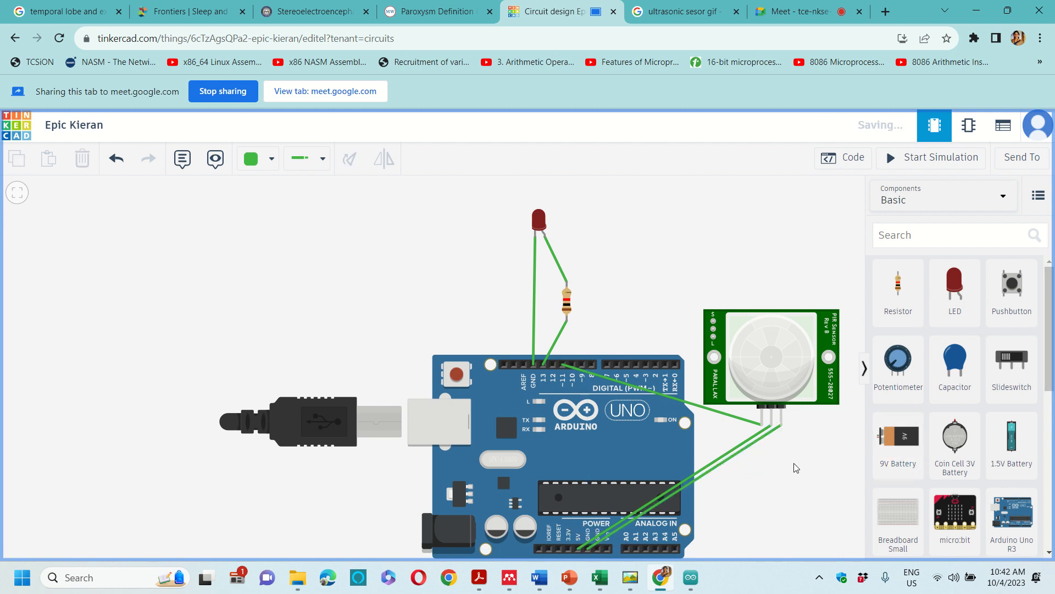
- Review the sketch's setup function with its pin modes for pins 13 and 11, and the val variable declaration
click(859, 159)
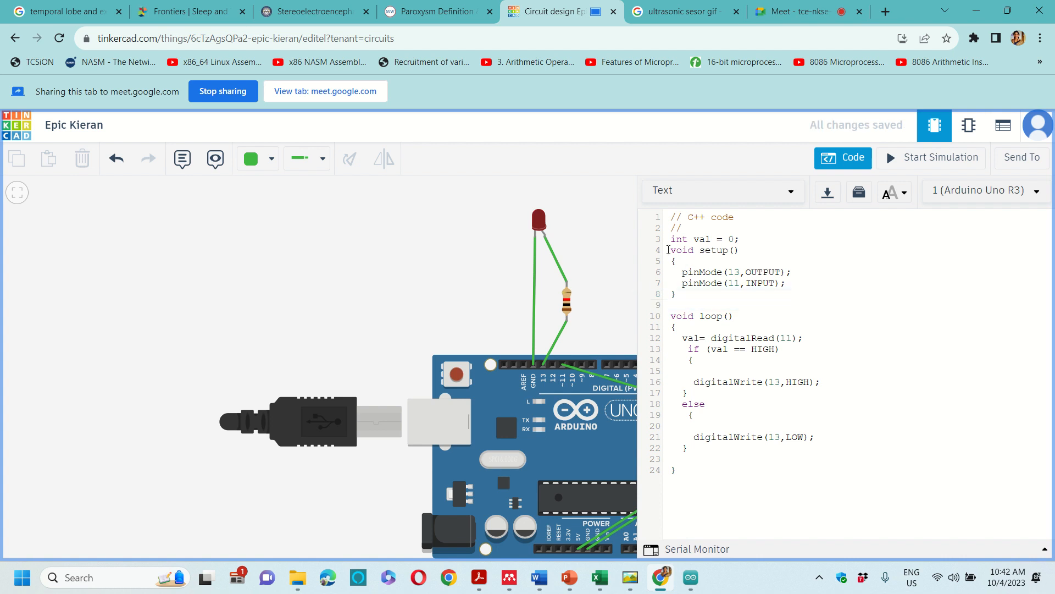
drag(668, 250, 686, 303)
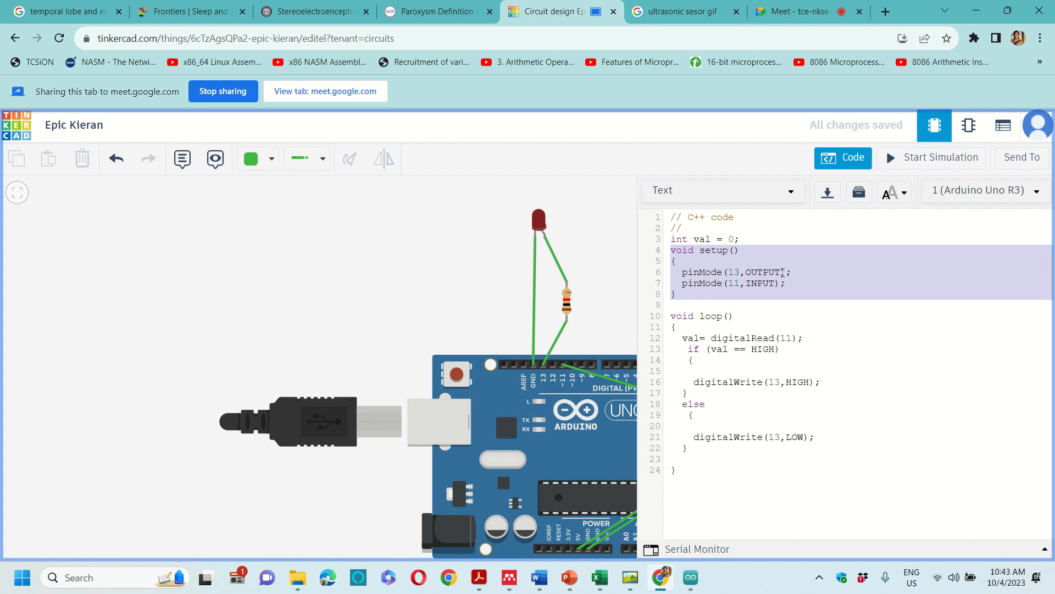
click(732, 269)
drag(773, 283, 726, 283)
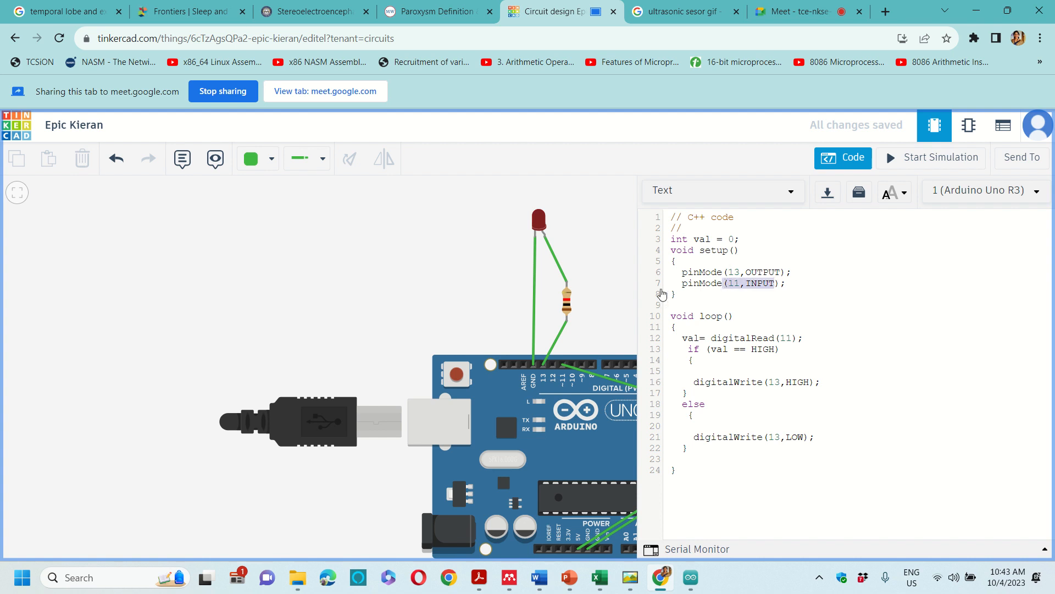
click(733, 292)
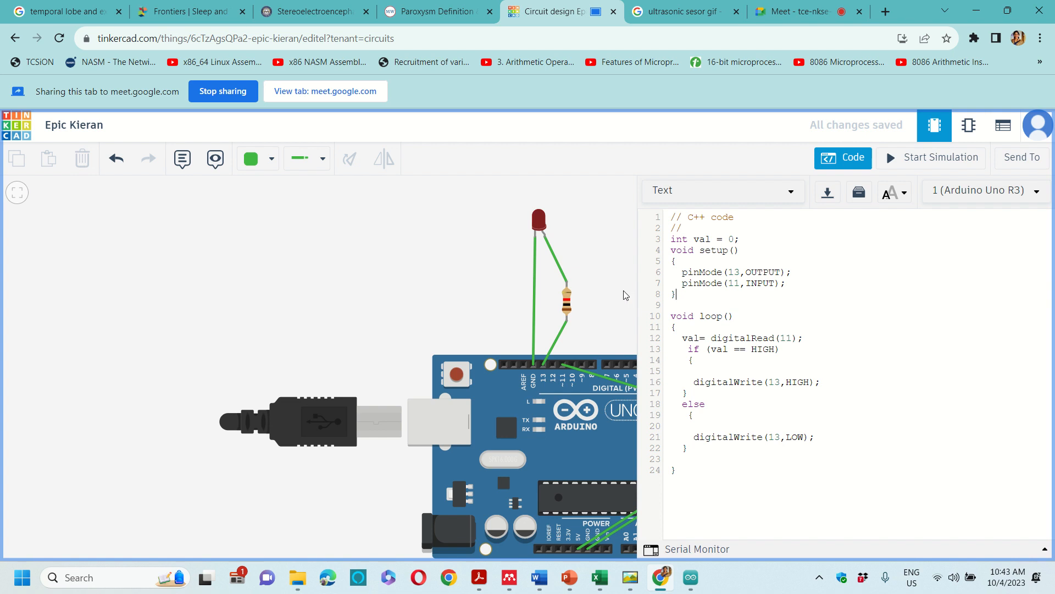
drag(741, 284, 775, 283)
click(884, 312)
drag(748, 242, 668, 240)
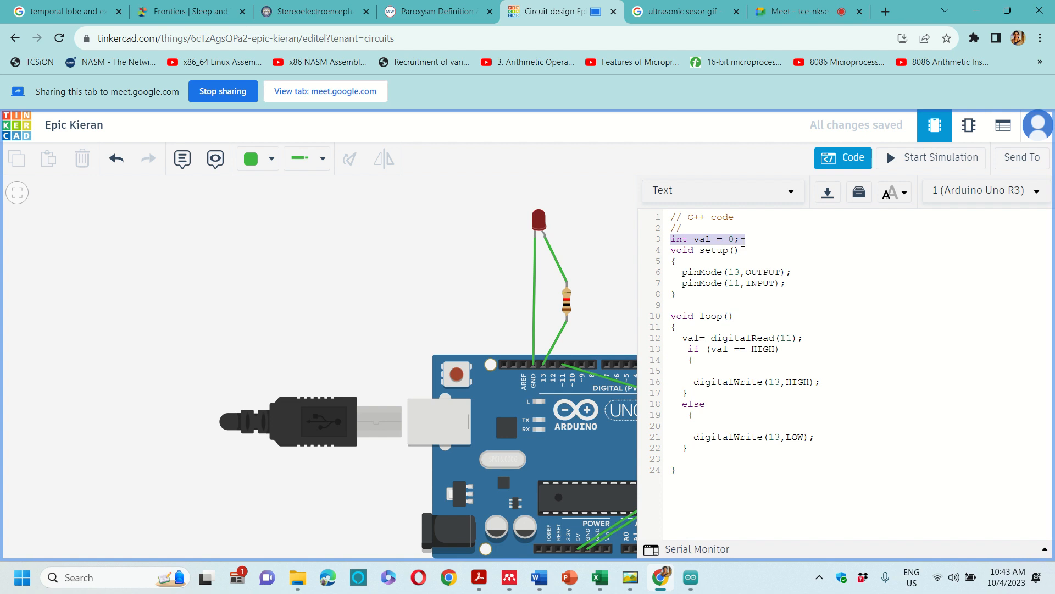
- Review the loop function's val= digitalRead(11) line and if (val == HIGH) condition, undoing the accidental move of text
click(717, 337)
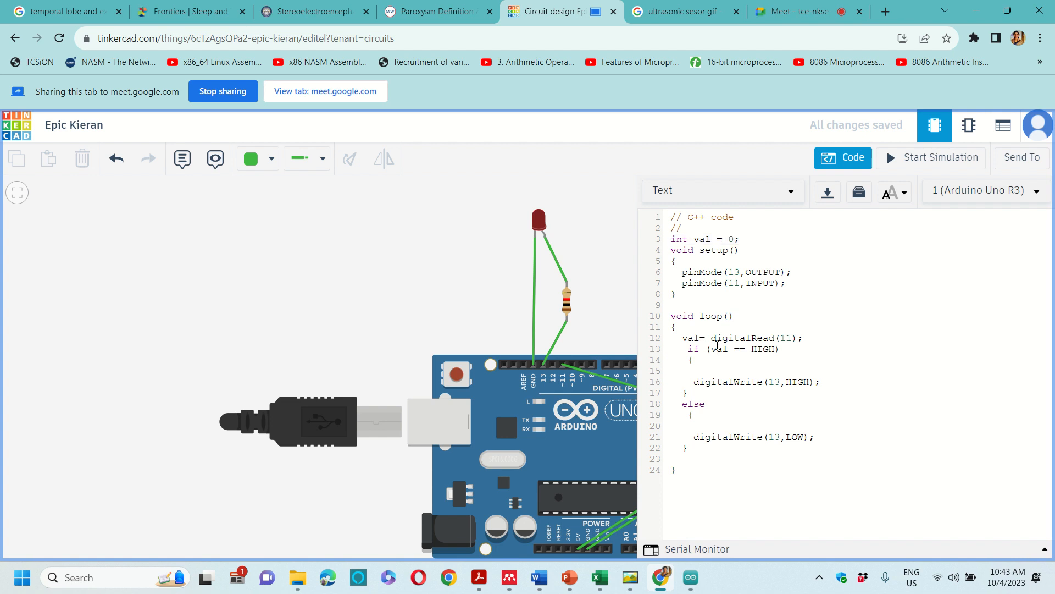
drag(683, 337, 744, 495)
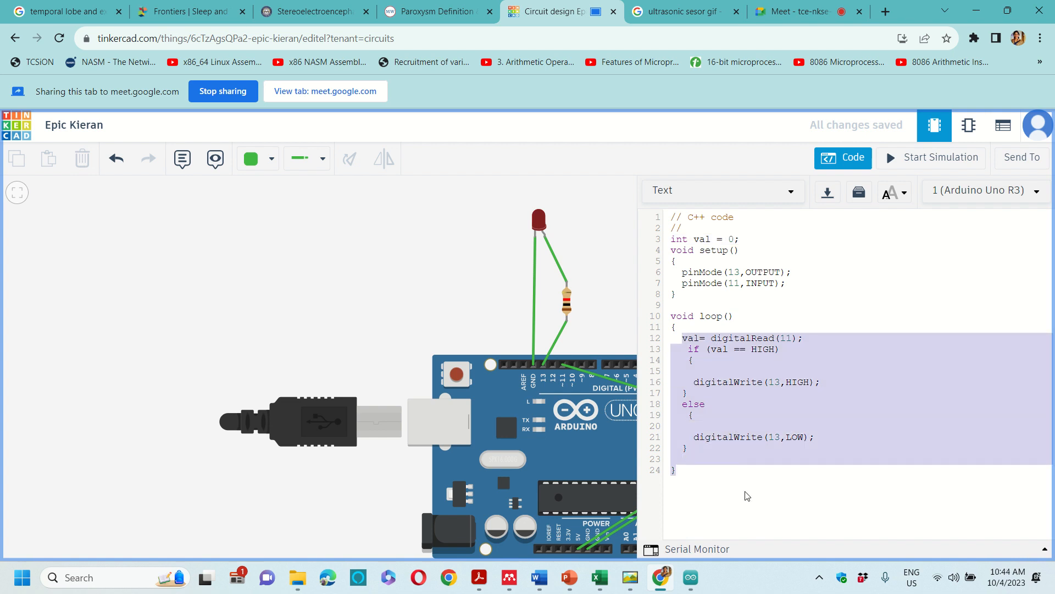
click(747, 504)
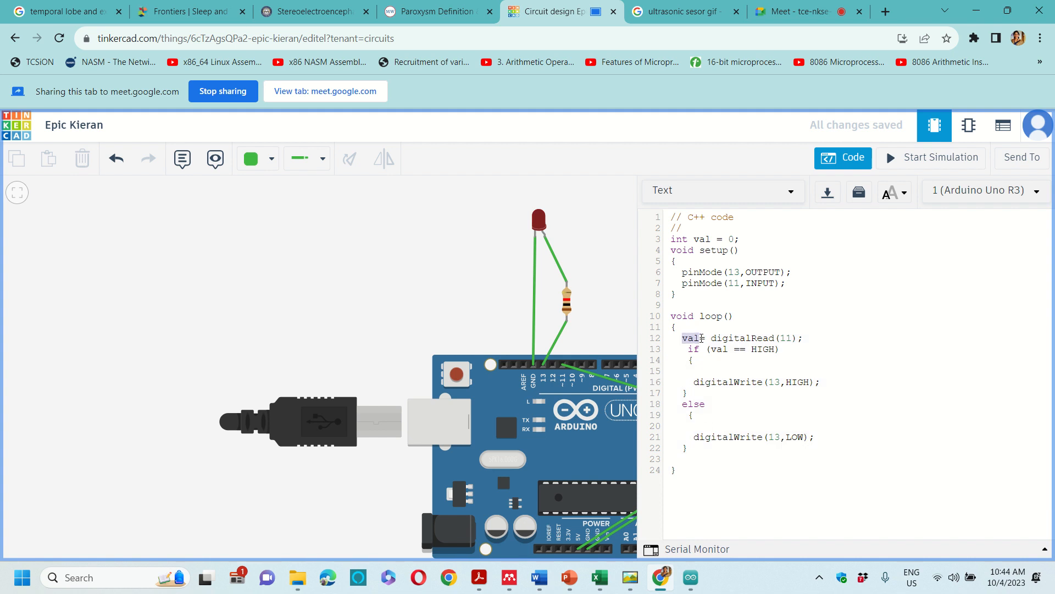
drag(711, 337, 800, 337)
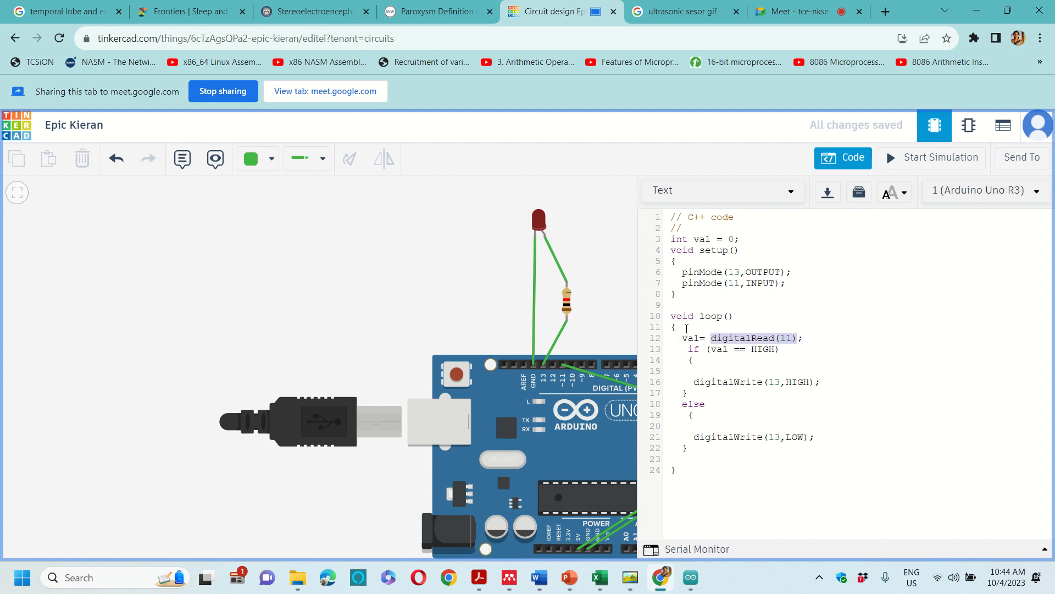
drag(682, 338, 730, 337)
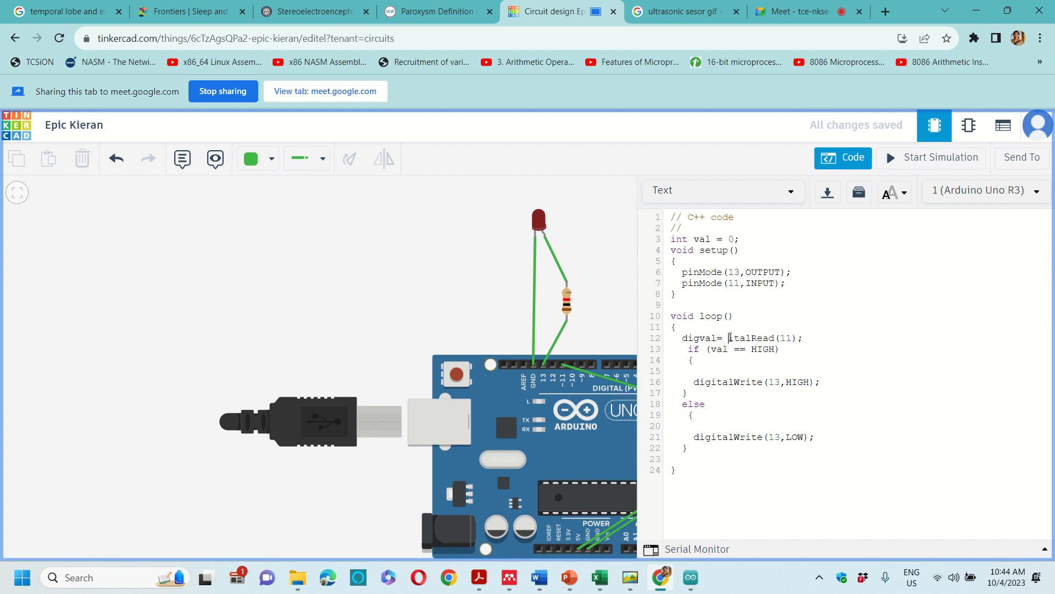
key(ctrl+z)
click(742, 336)
drag(774, 338, 713, 337)
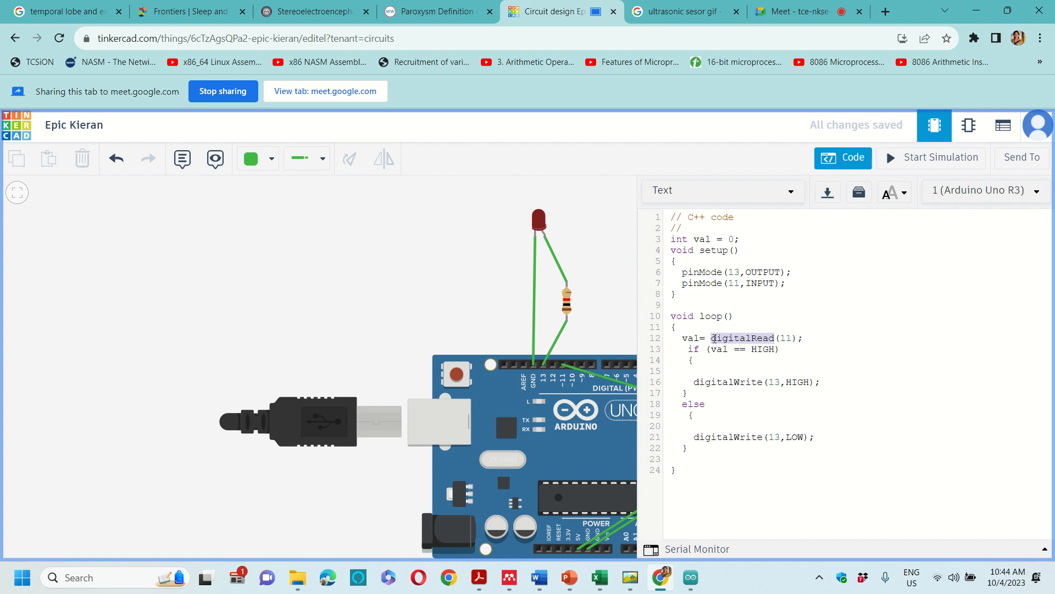
click(794, 339)
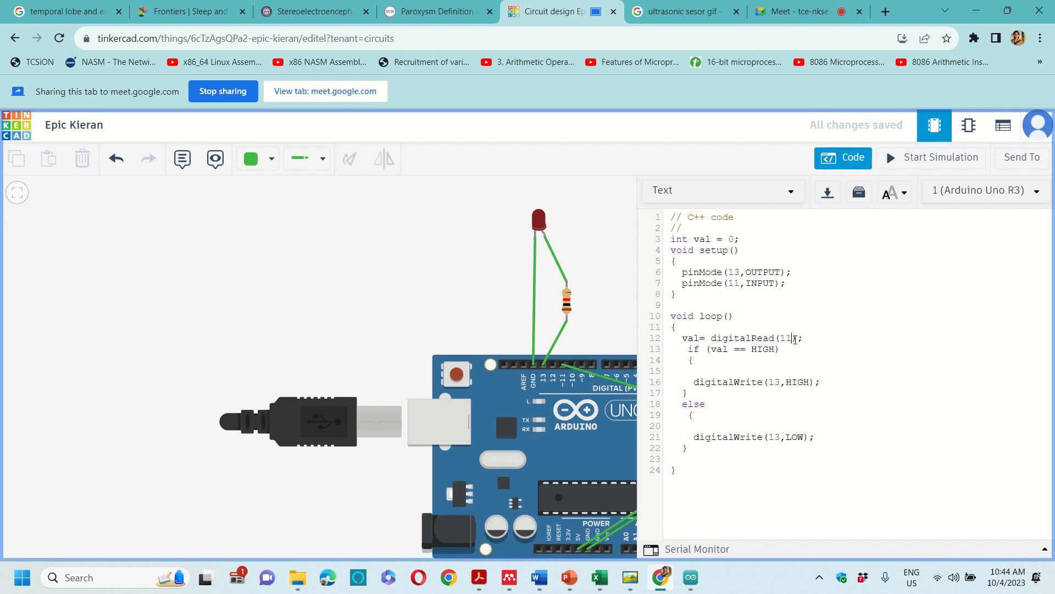
drag(794, 339, 779, 344)
drag(801, 341, 713, 342)
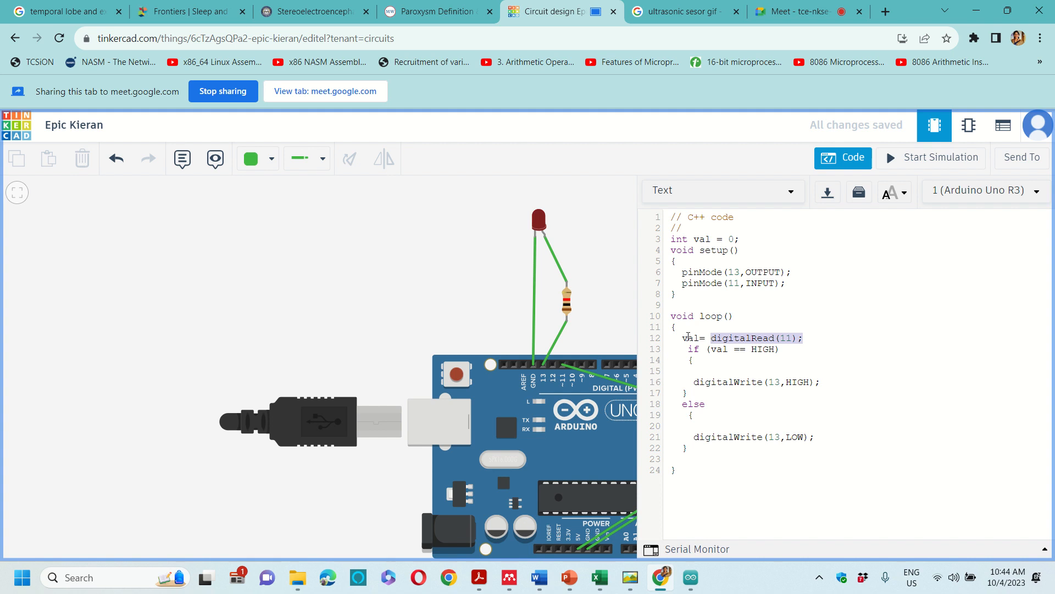
drag(676, 338, 714, 336)
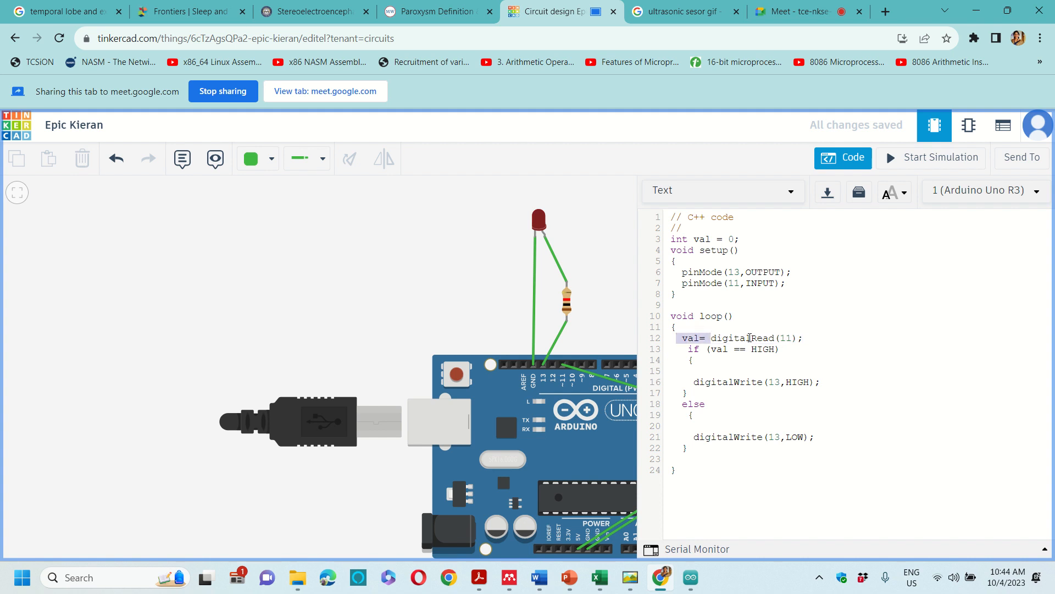
drag(786, 349, 676, 349)
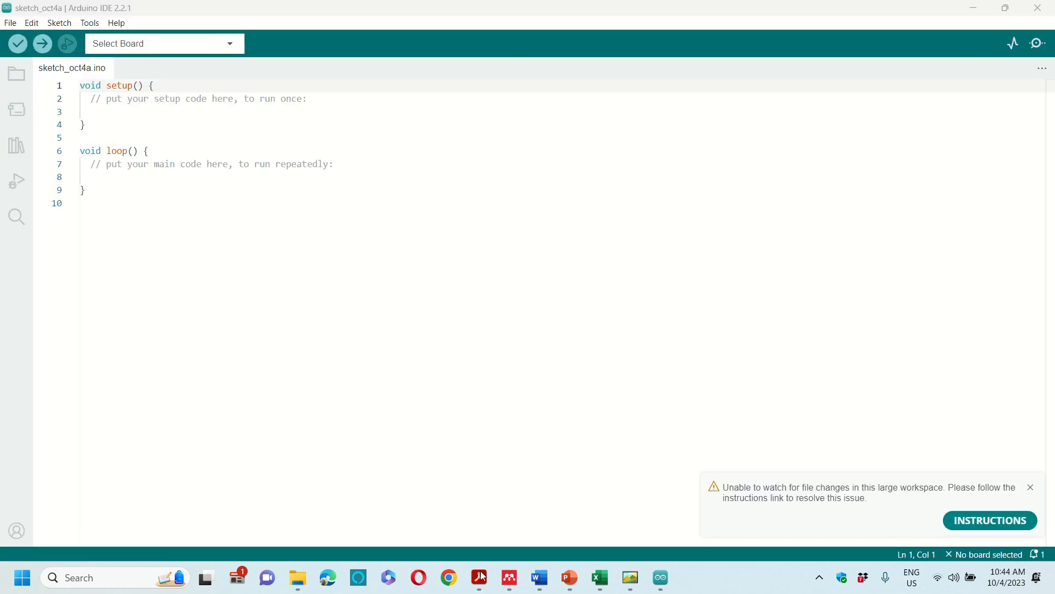
- Reopen Google Chrome with the existing profile and restore the pages from the interrupted session
click(449, 577)
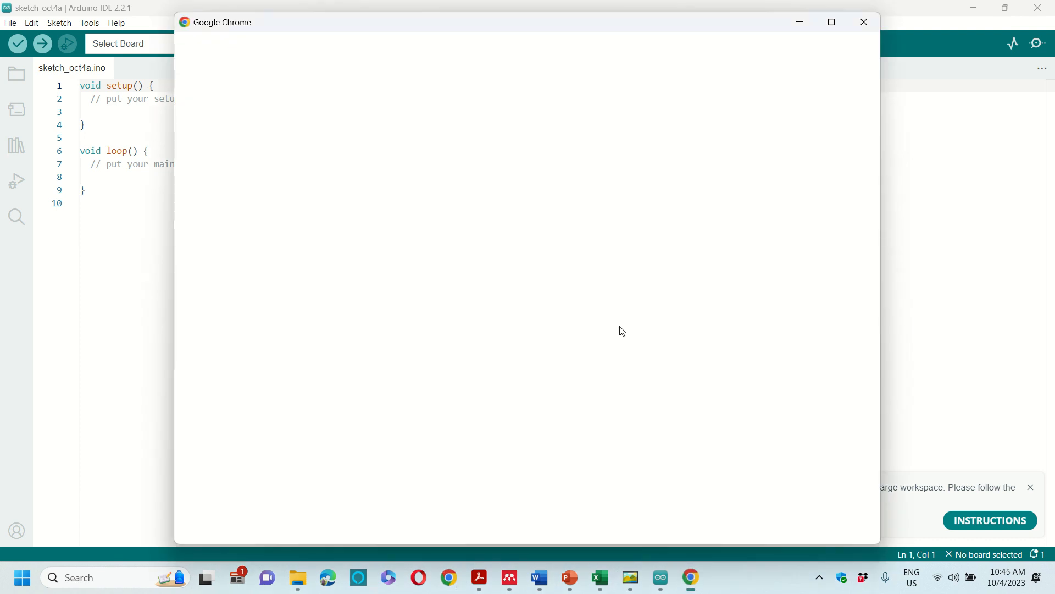
click(707, 289)
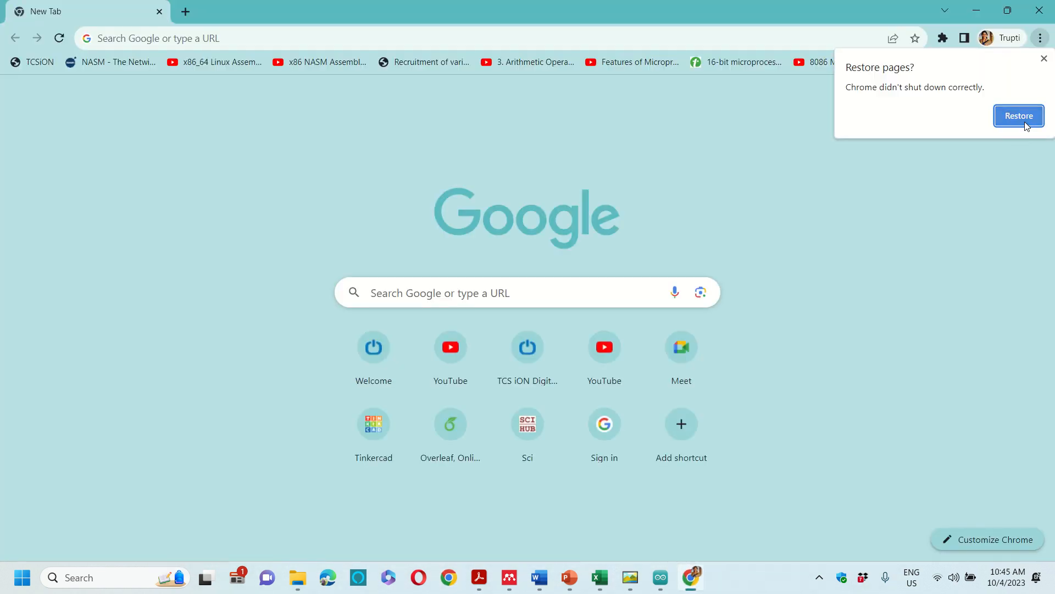
click(1025, 125)
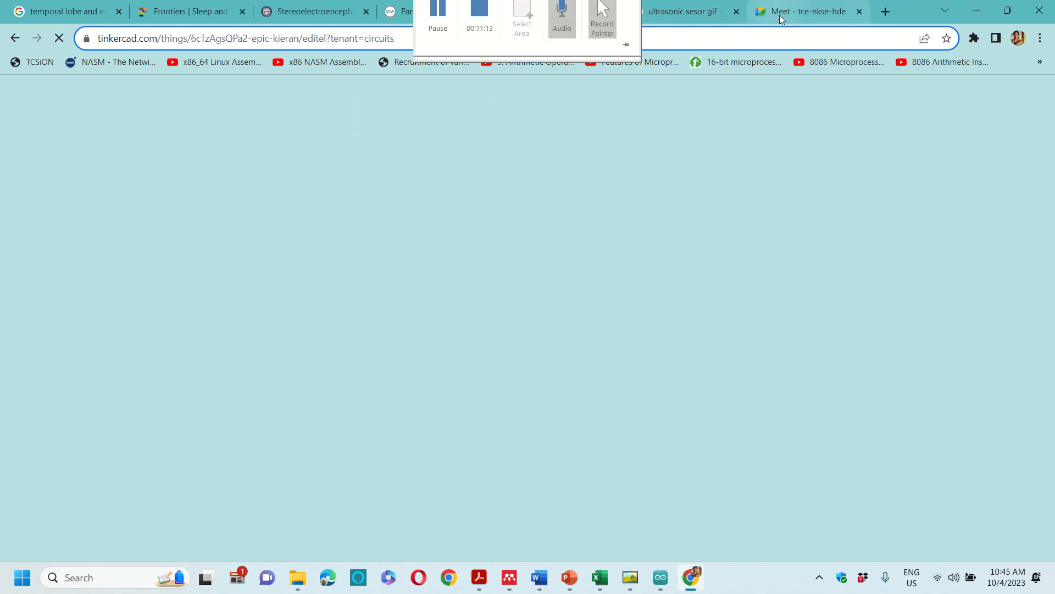
- Rejoin the Google Meet call with the camera off and unmute the microphone
click(807, 11)
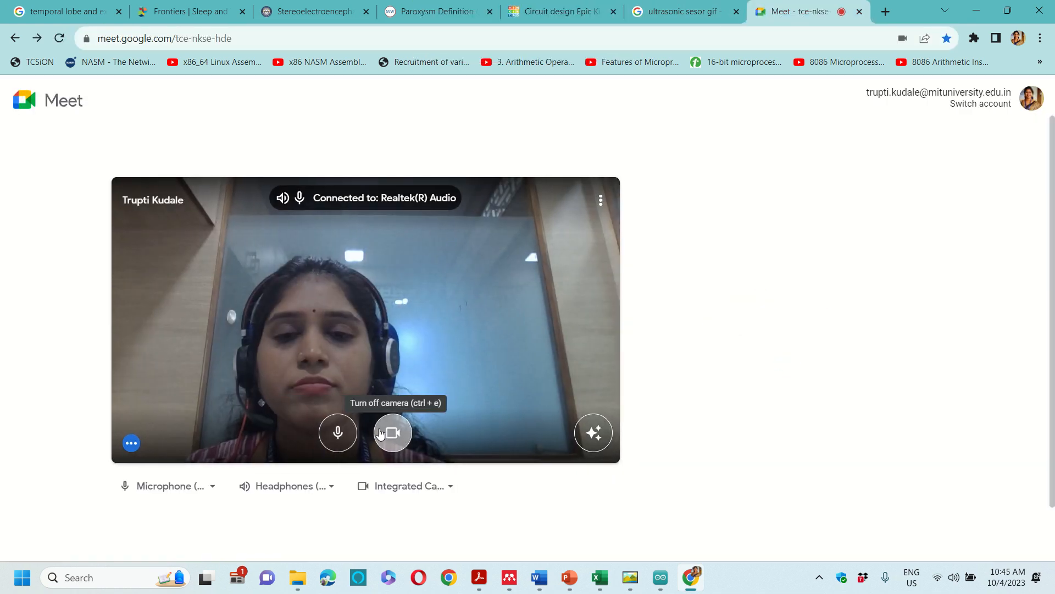
click(393, 433)
click(342, 435)
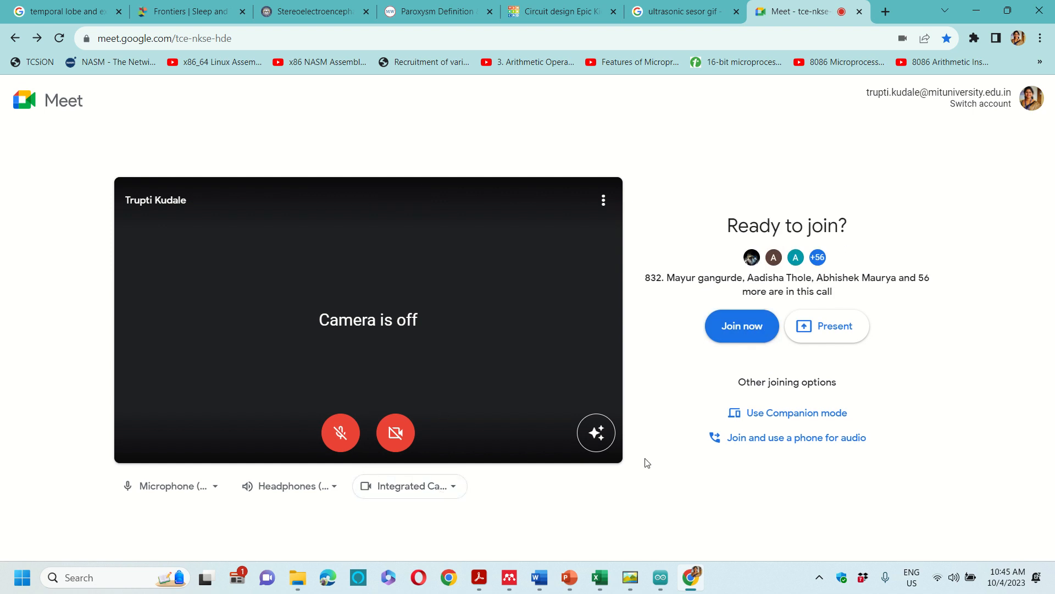
click(751, 337)
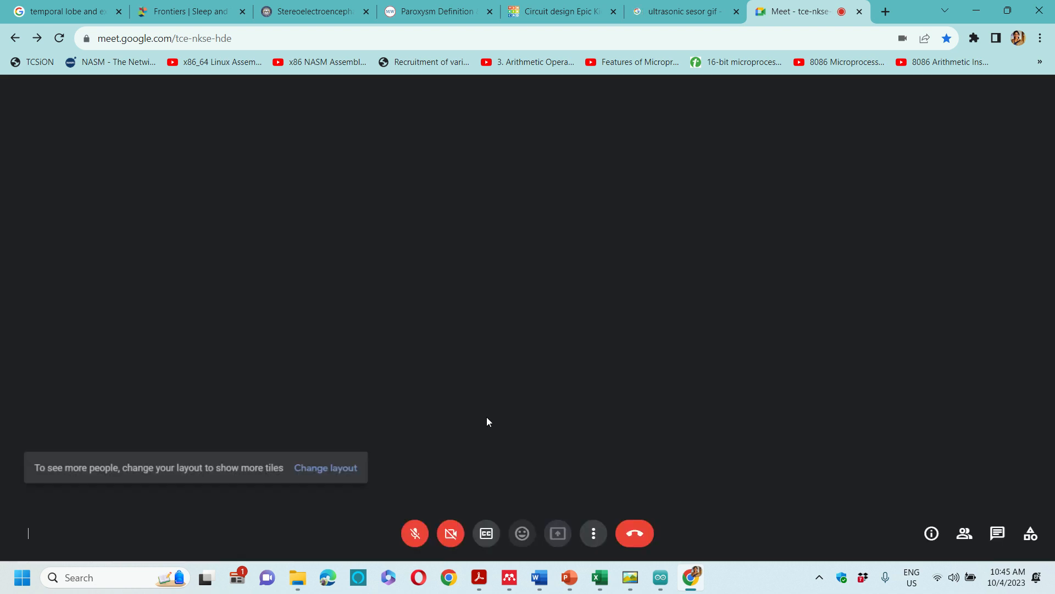
click(398, 534)
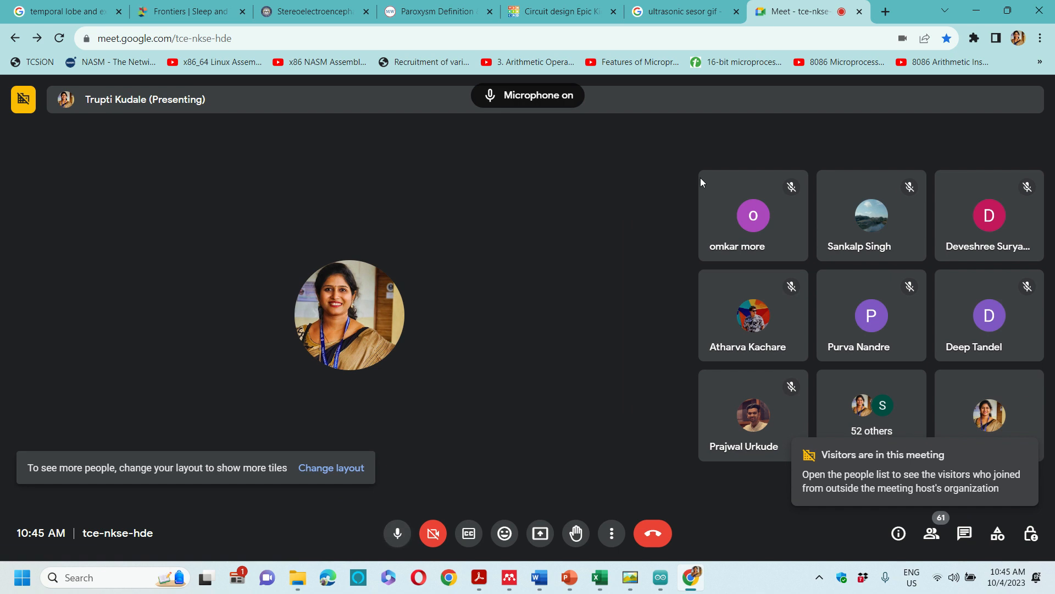
- Take over as main presenter in the Meet call and share the Circuit design Epic Kieran Tinkercad tab
click(597, 18)
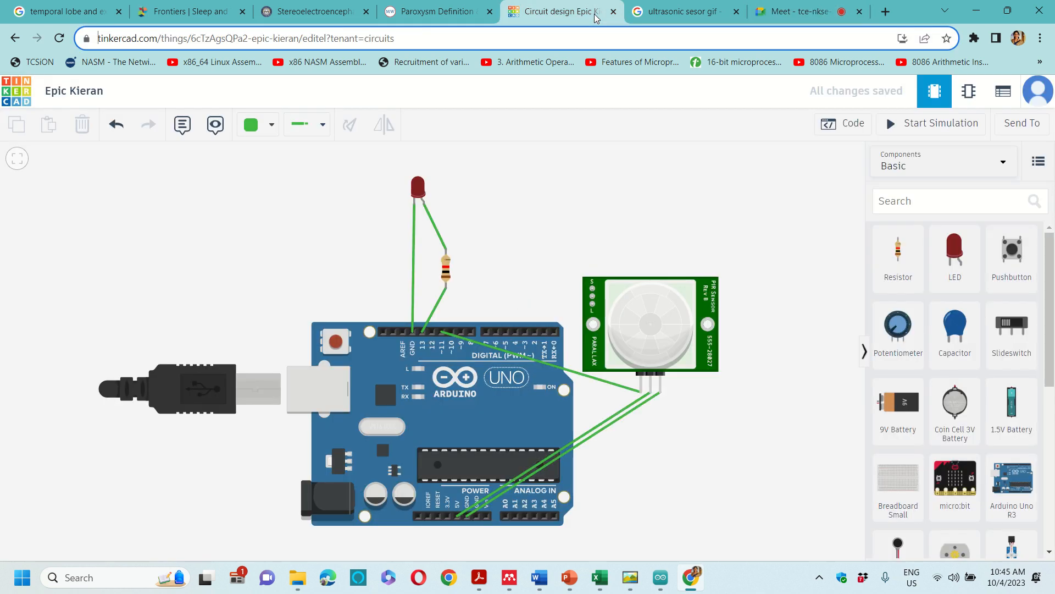
click(815, 20)
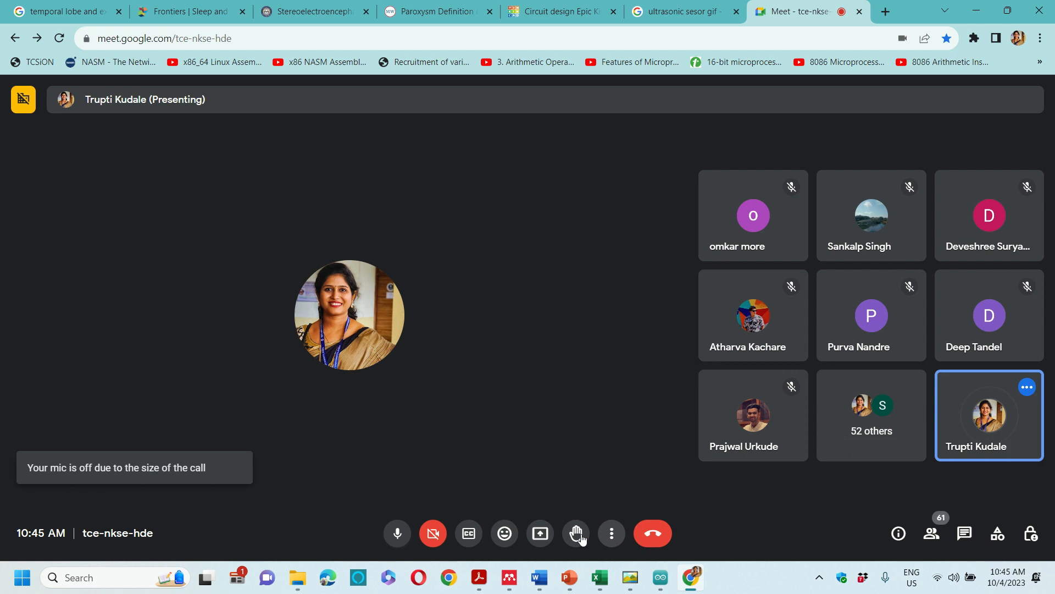
click(540, 532)
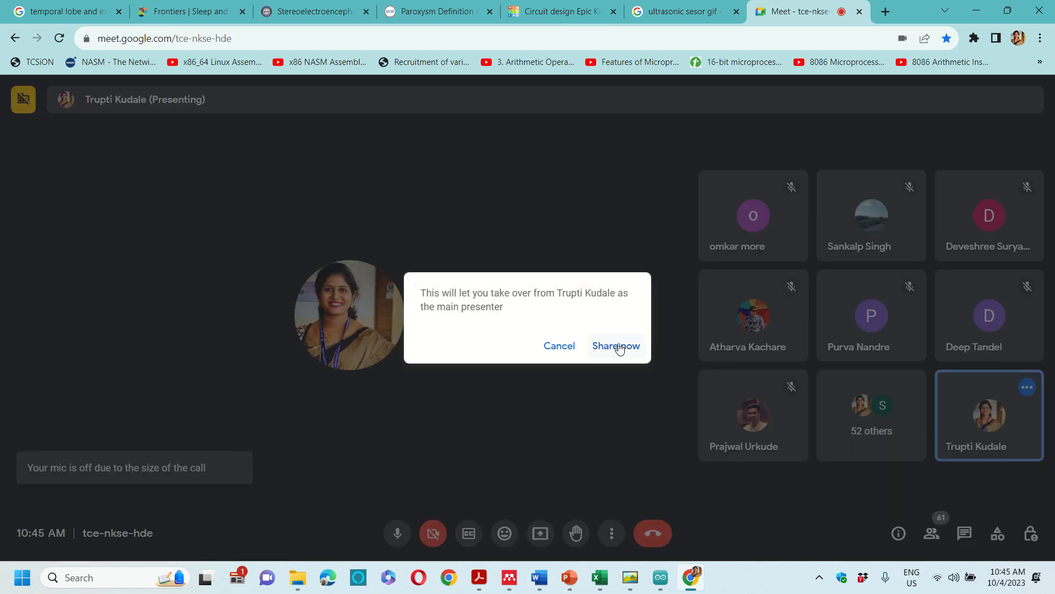
click(619, 345)
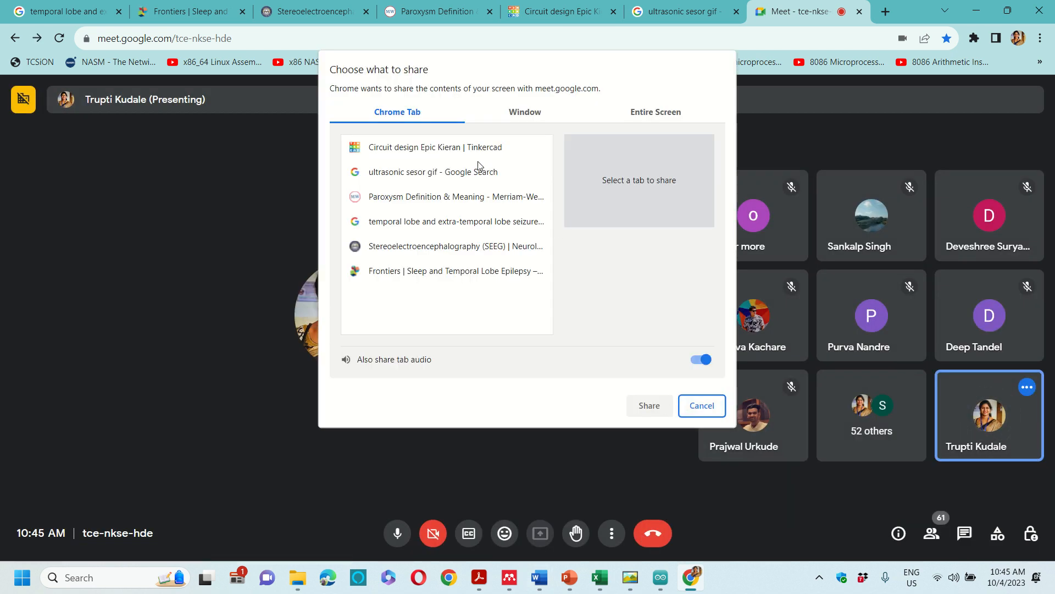
click(482, 154)
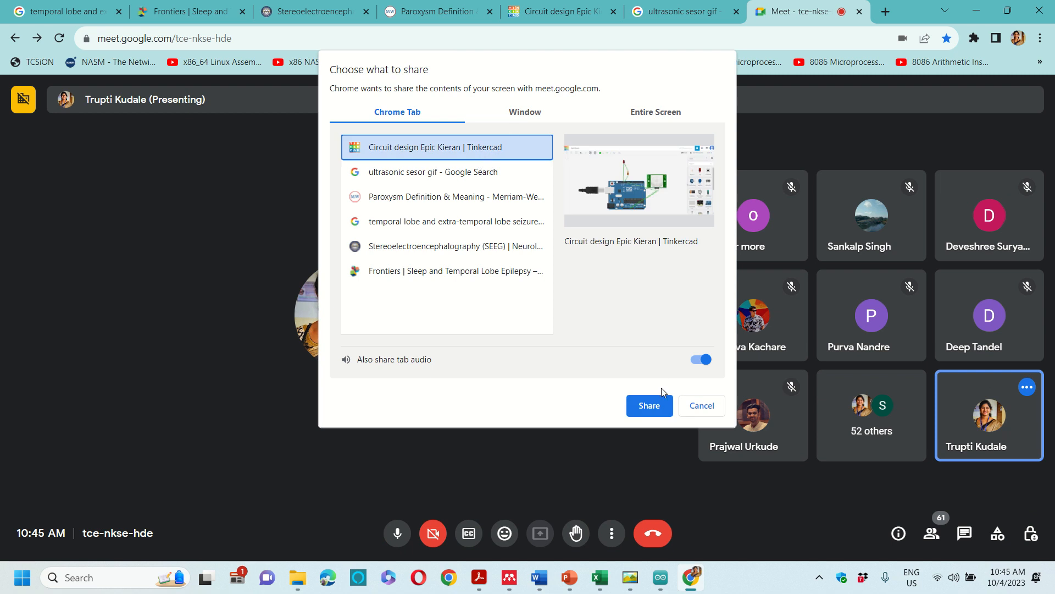
click(654, 407)
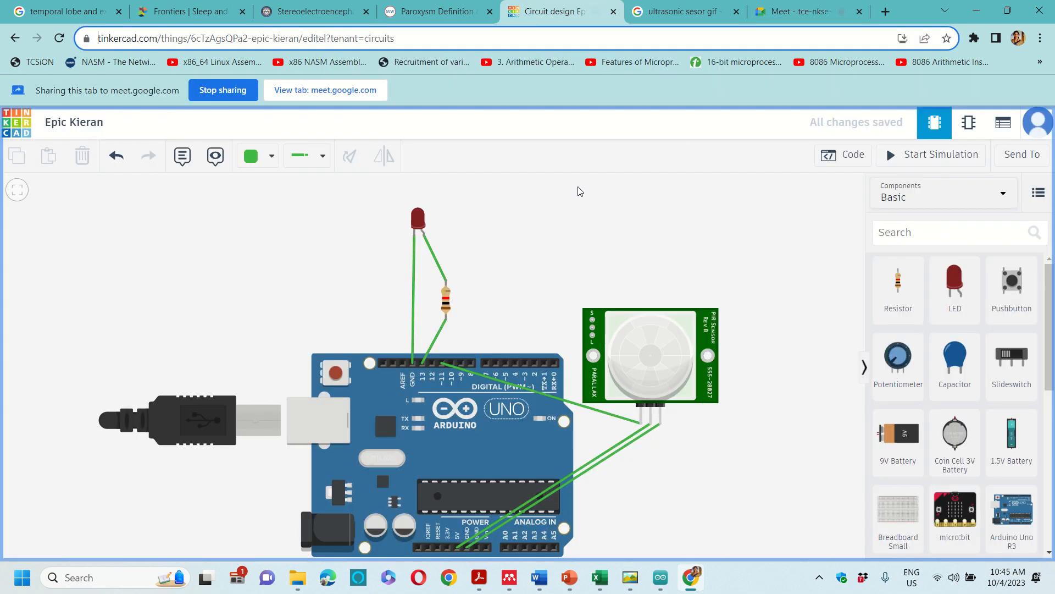
- Open the circuit's code and examine the if/else branches that write HIGH or LOW to pin 13
scroll(580, 191, down, 5)
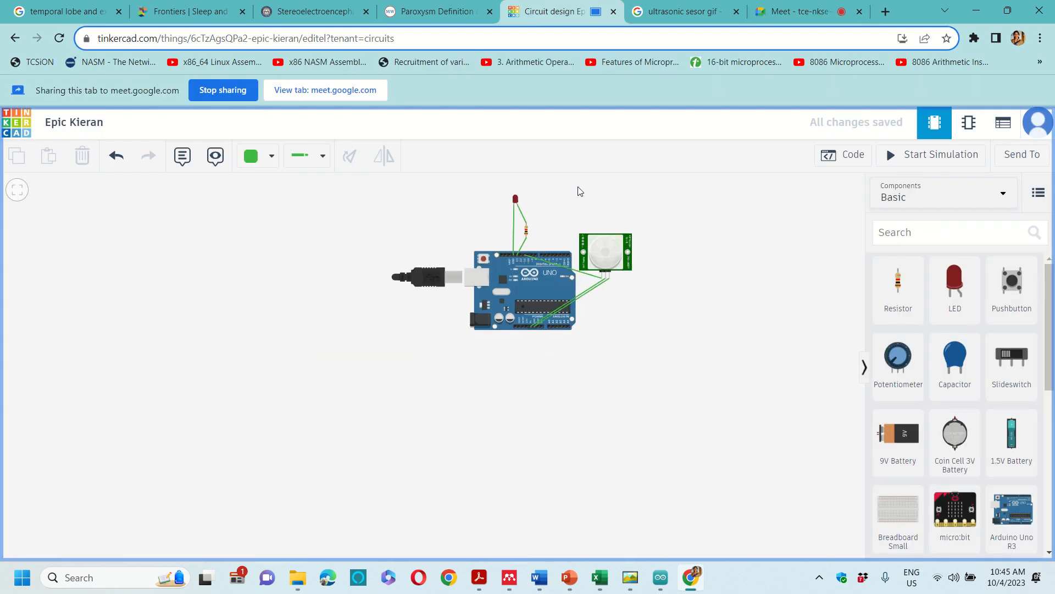
scroll(580, 192, up, 5)
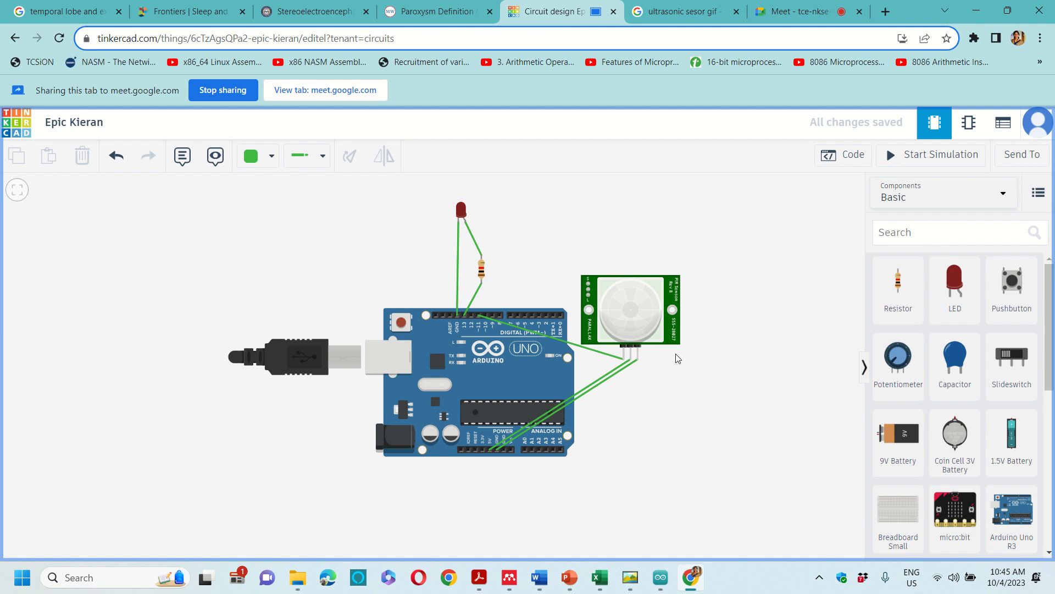
click(846, 155)
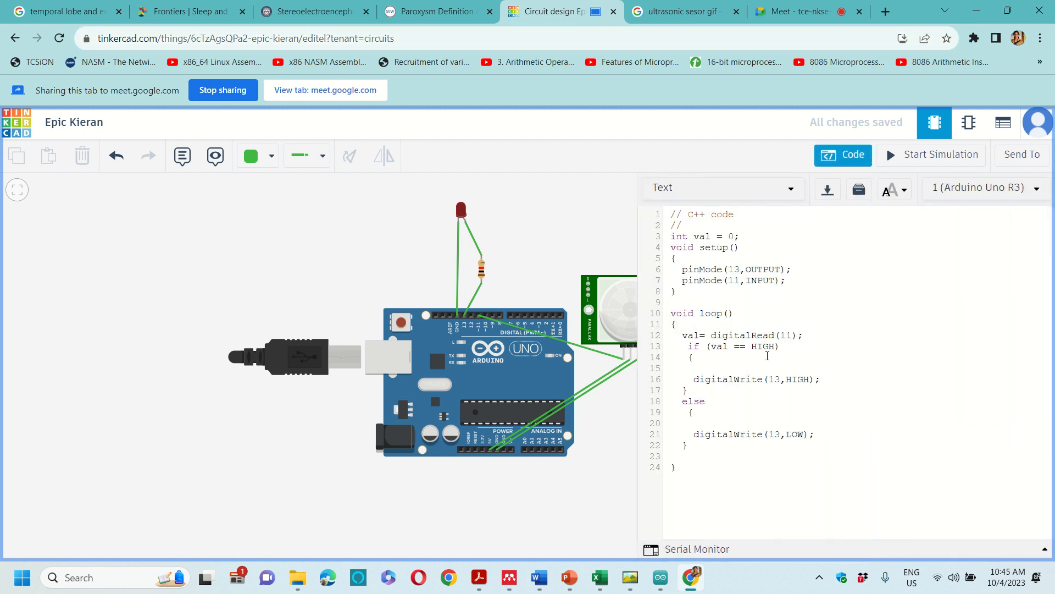
drag(687, 346, 784, 349)
drag(827, 387, 673, 381)
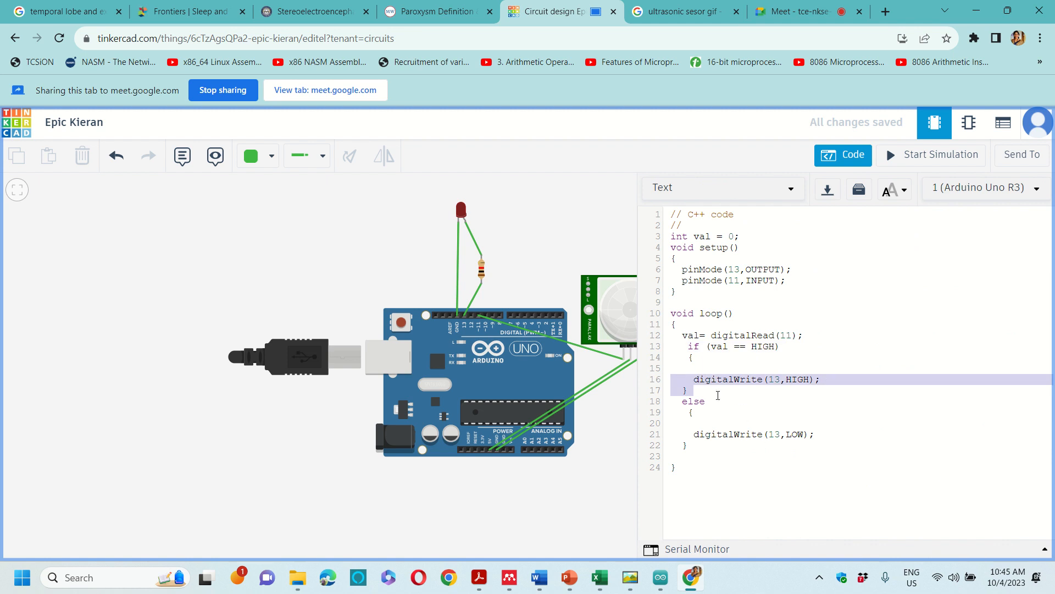
click(718, 395)
mouse_move(826, 428)
mouse_down()
mouse_move(715, 442)
mouse_move(825, 437)
mouse_up()
click(827, 437)
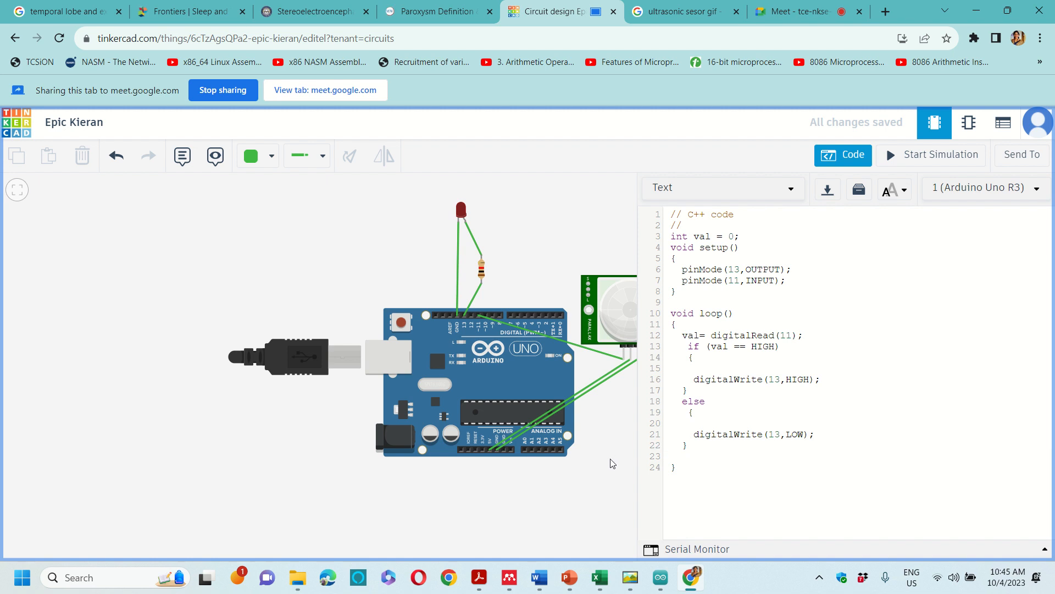
- Close the code, start the simulation and select the PIR sensor to show its detection zone
click(855, 156)
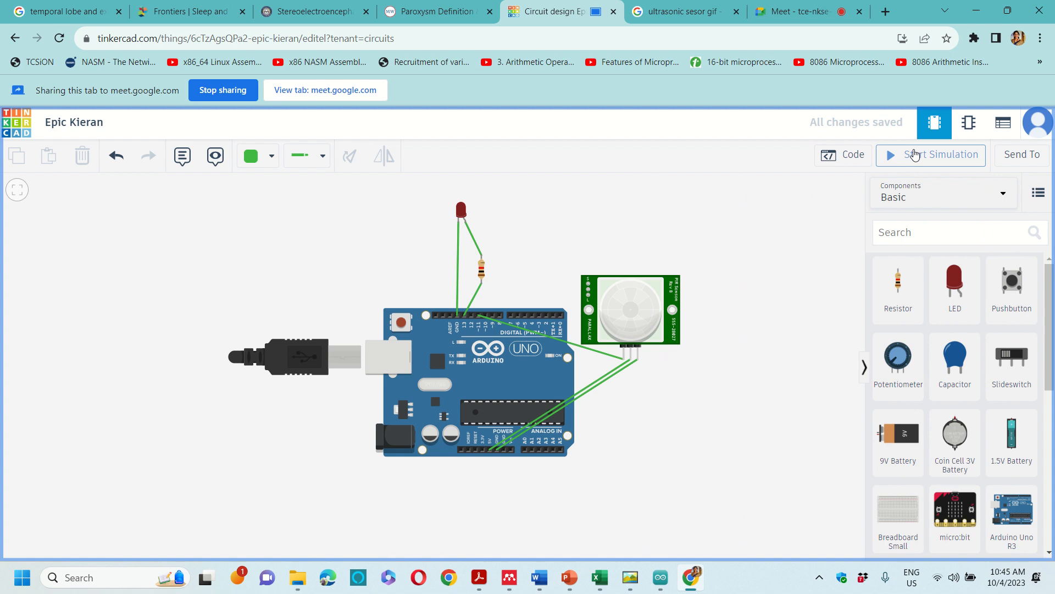
click(914, 155)
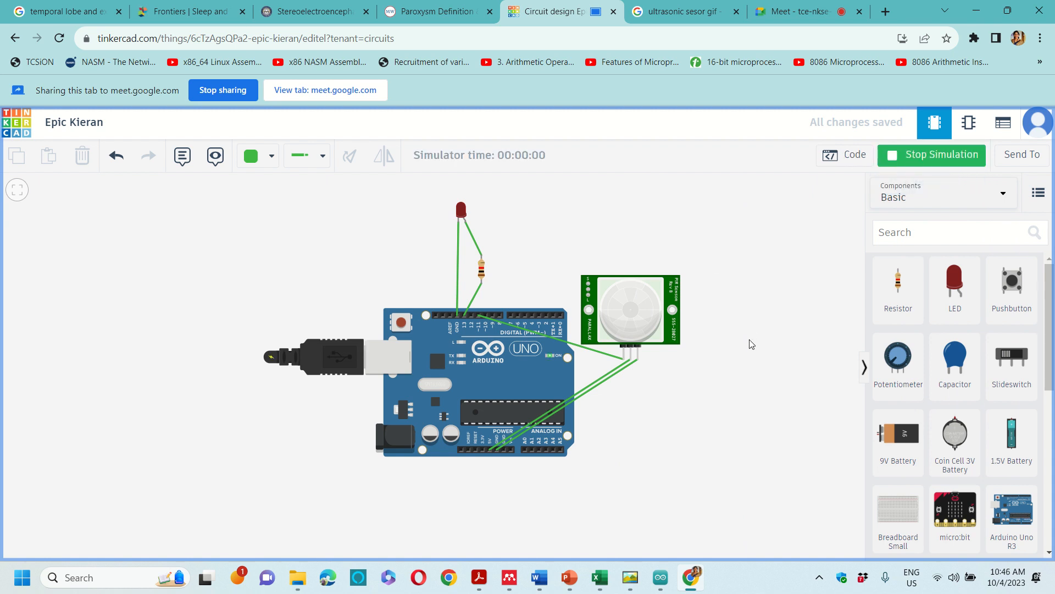
click(632, 319)
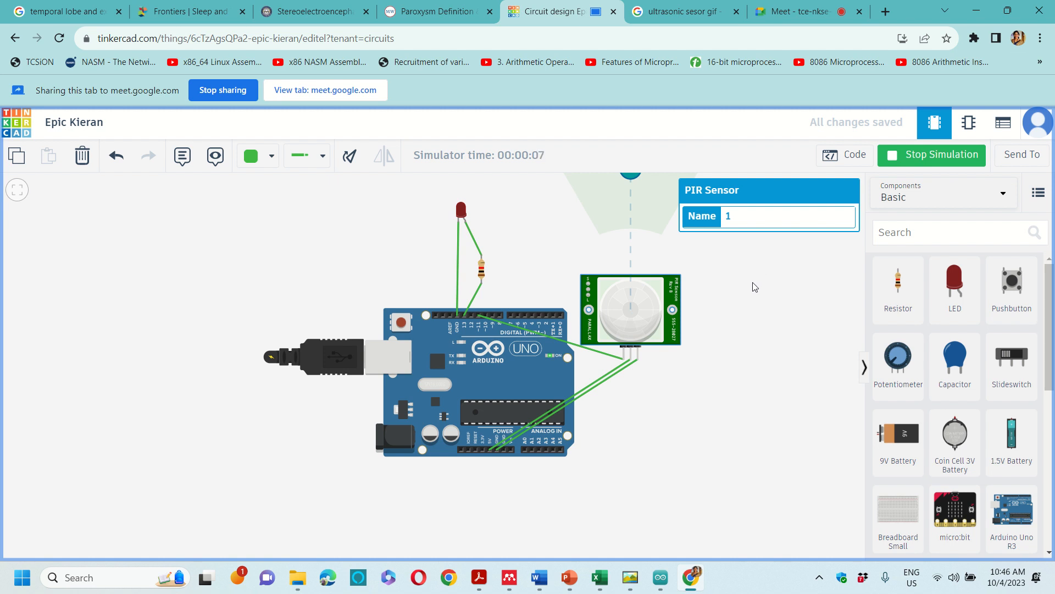
scroll(755, 287, down, 5)
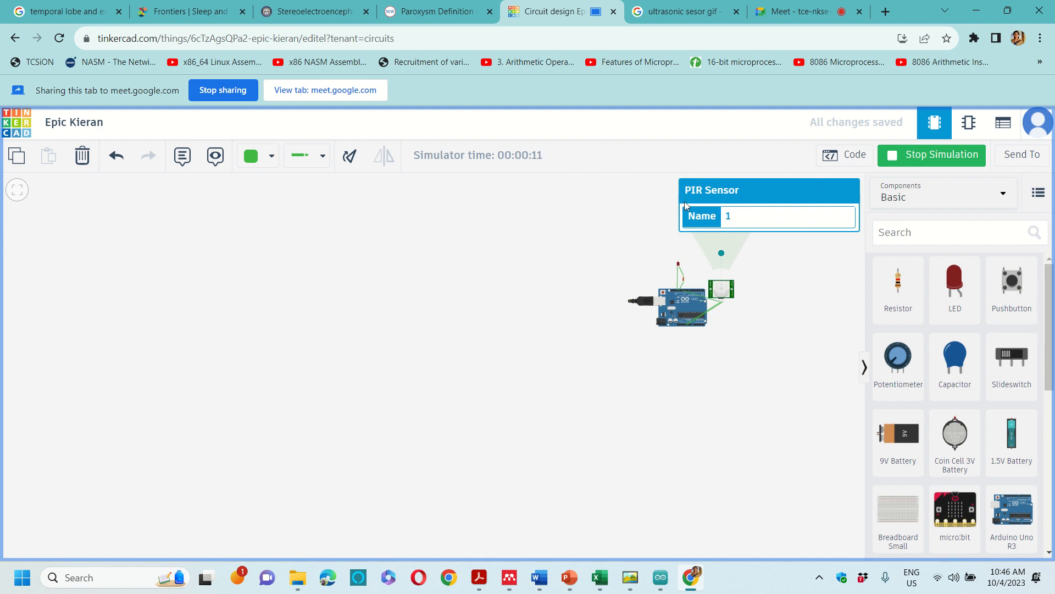
- Fit the whole running circuit on the canvas with free space above the PIR sensor for its detection zone
click(697, 307)
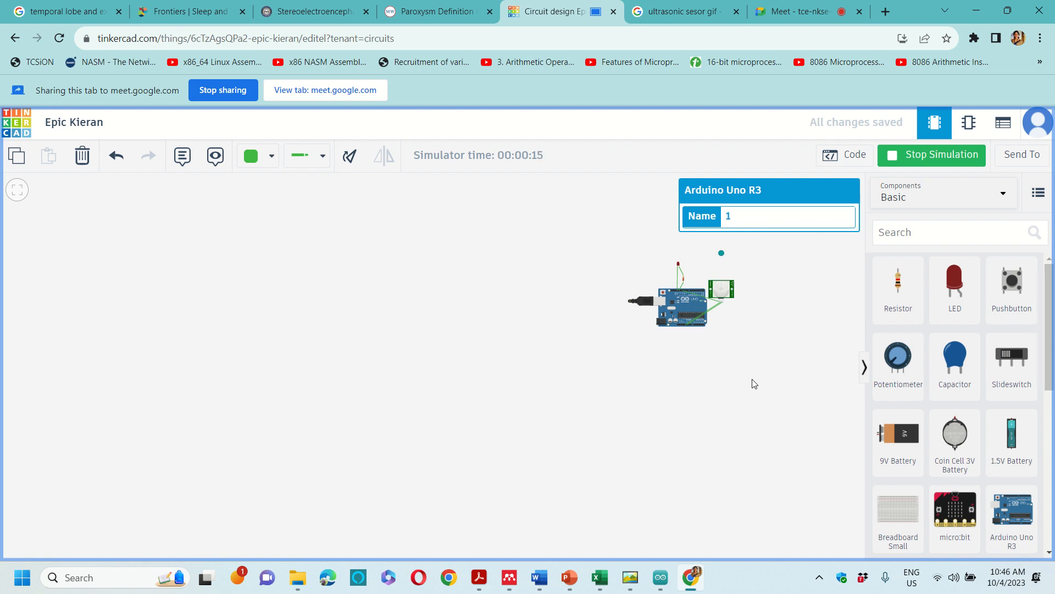
scroll(755, 383, up, 4)
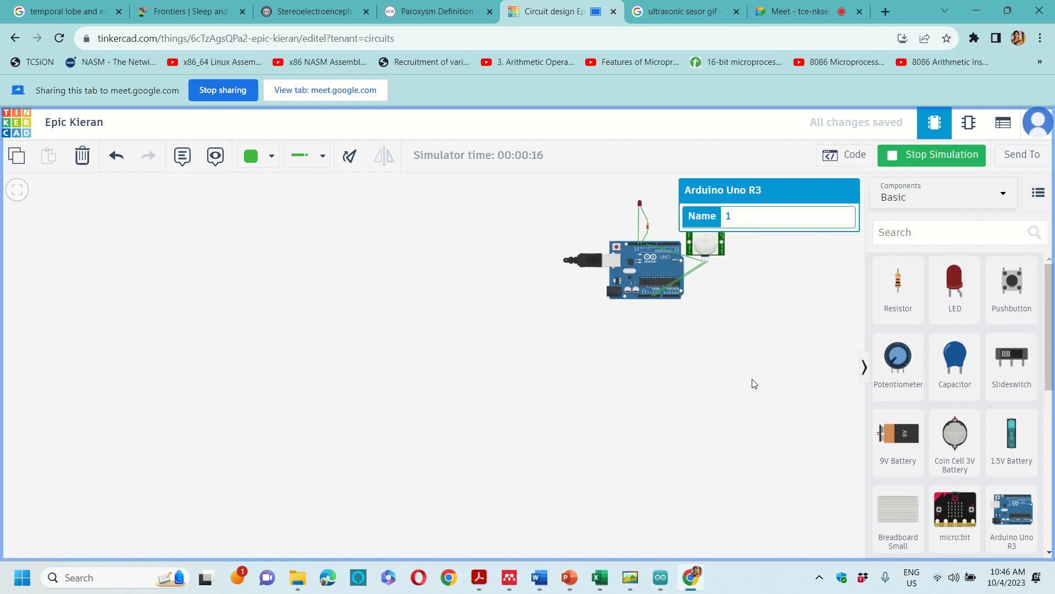
click(656, 355)
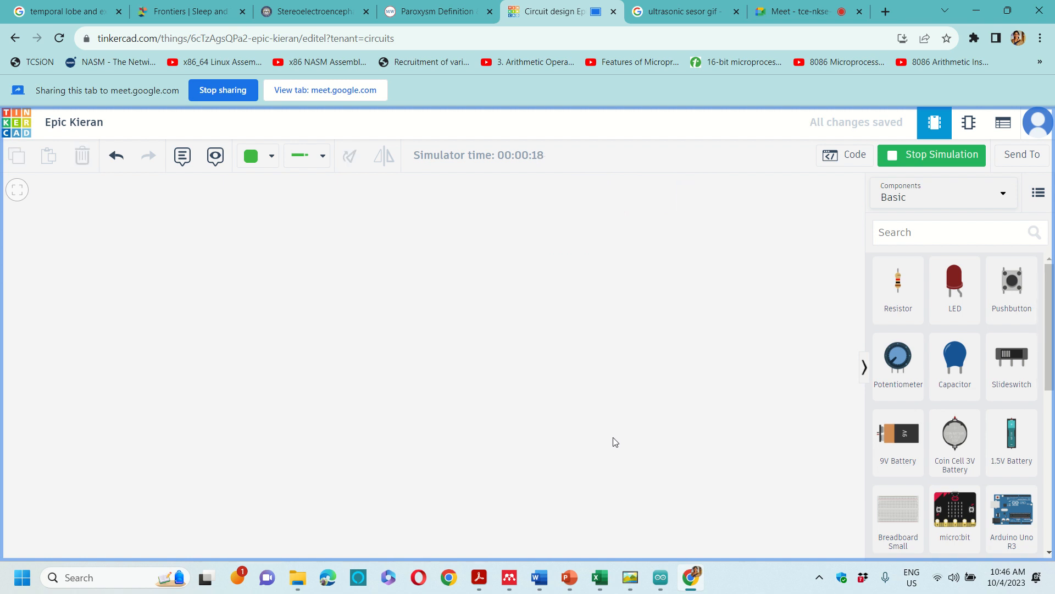
scroll(615, 442, down, 5)
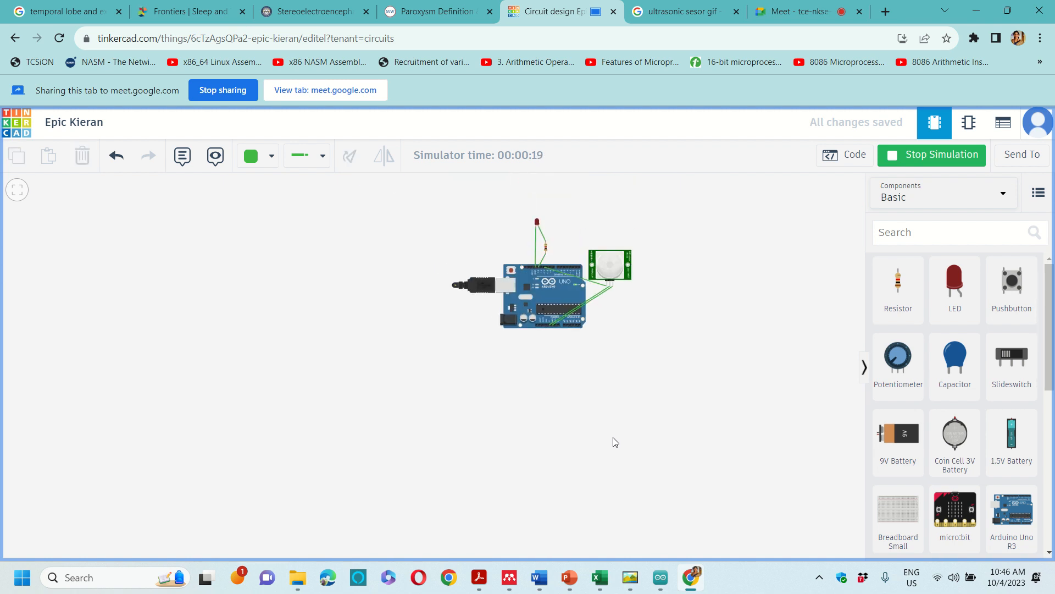
click(559, 312)
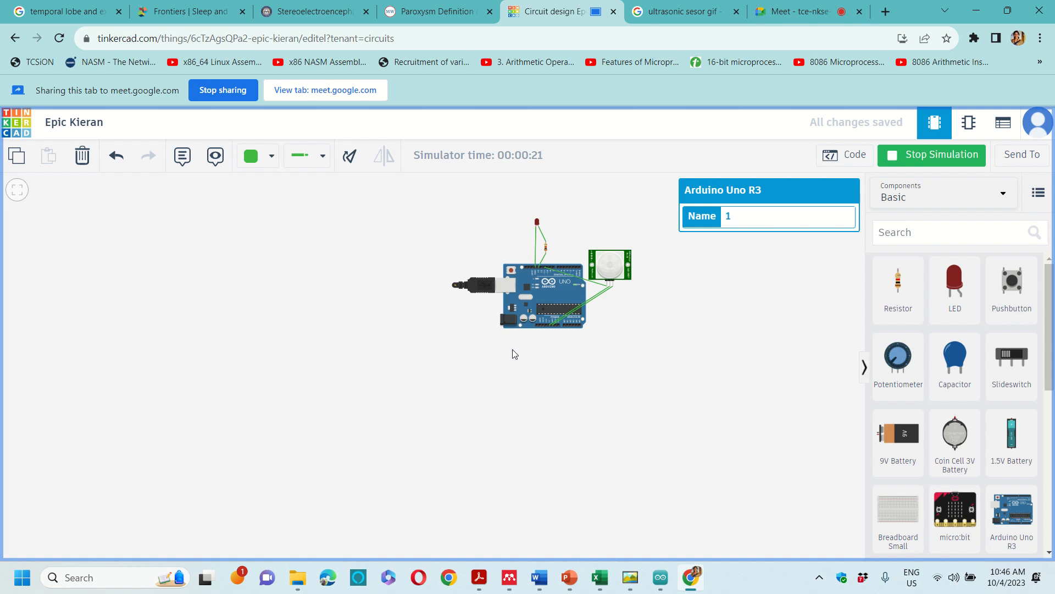
scroll(512, 353, up, 2)
scroll(512, 352, up, 3)
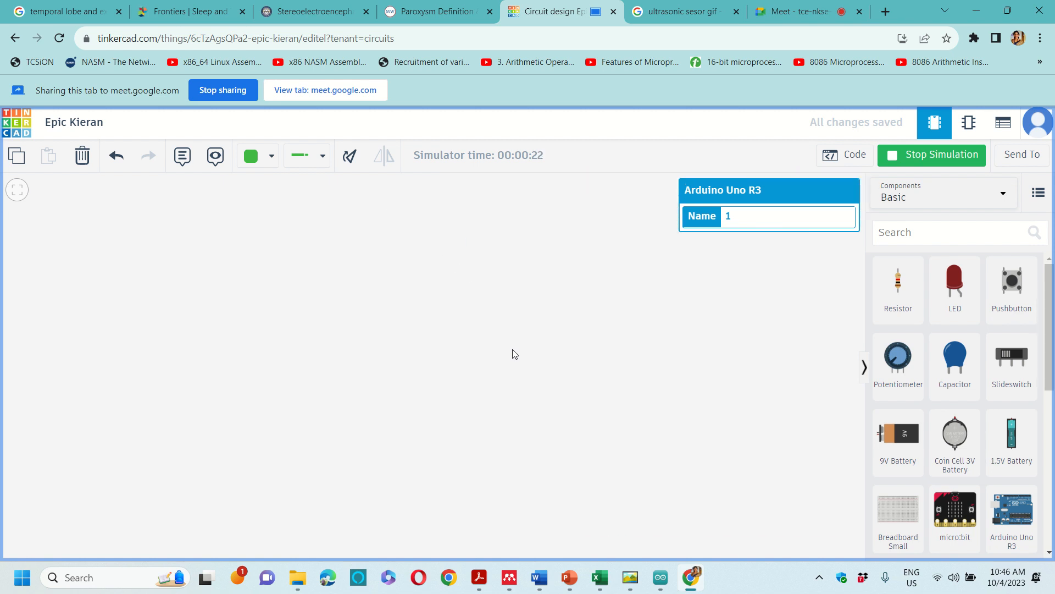
scroll(513, 354, down, 1)
scroll(513, 353, down, 5)
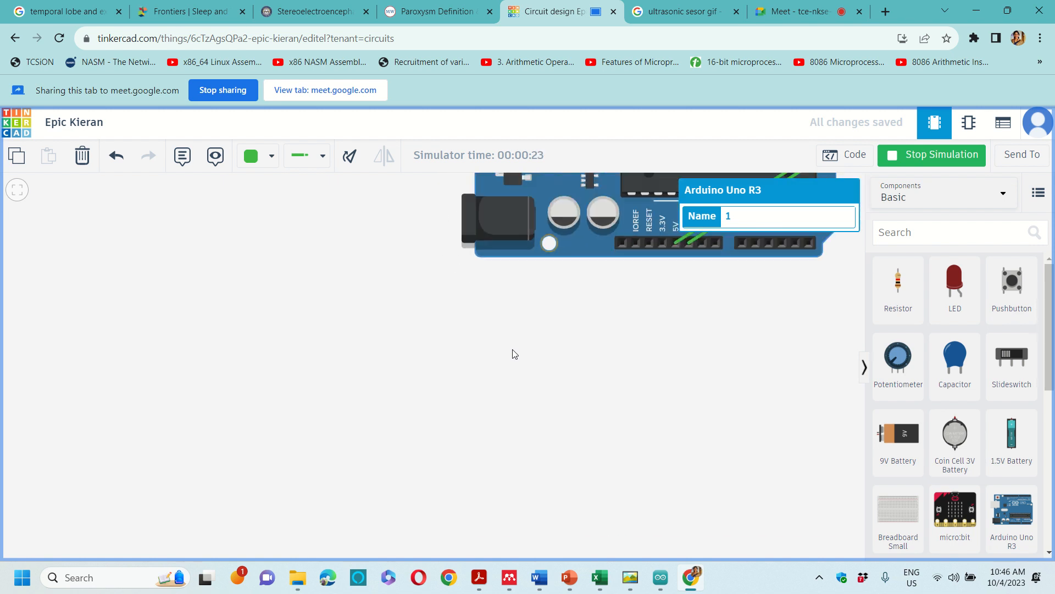
scroll(513, 353, down, 3)
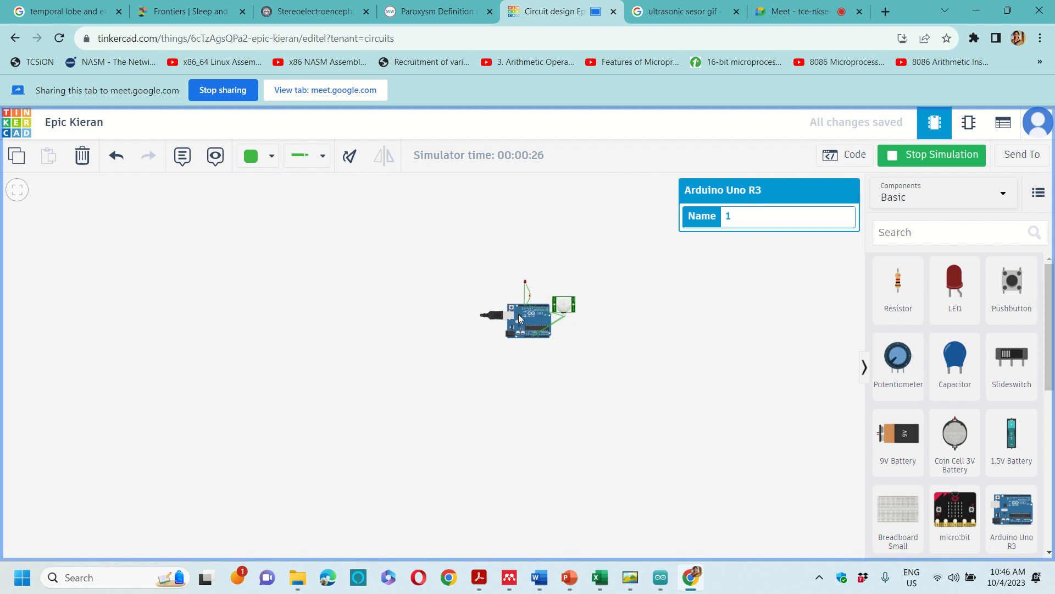
click(299, 416)
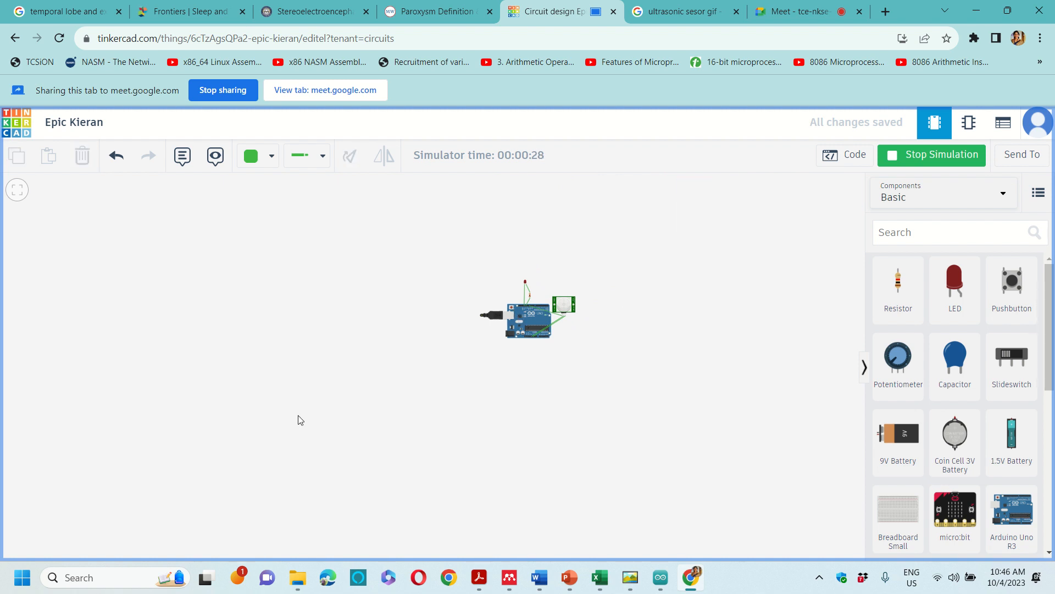
scroll(298, 420, up, 3)
scroll(298, 420, down, 2)
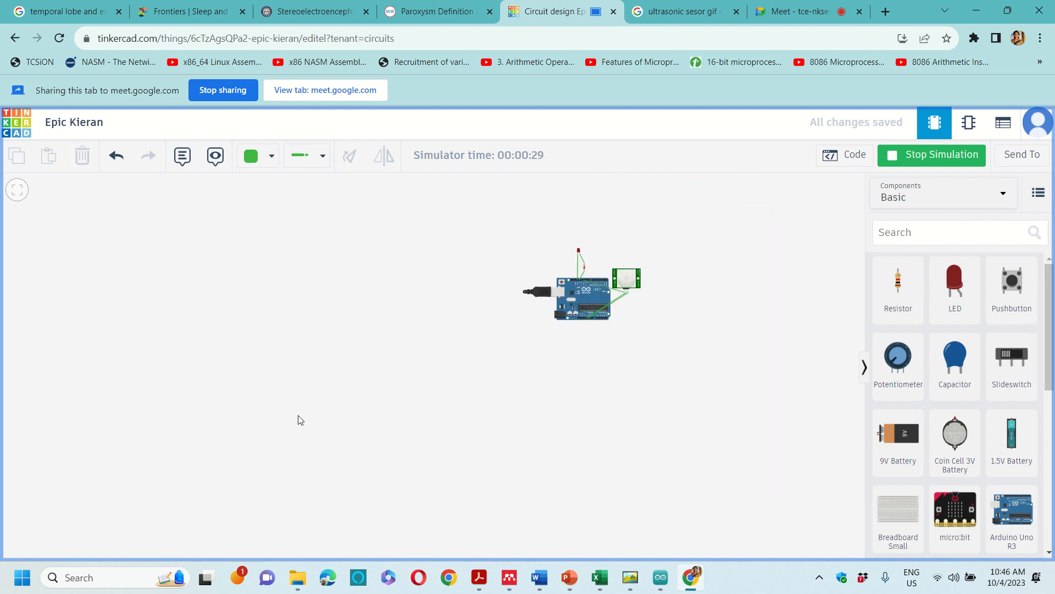
click(581, 300)
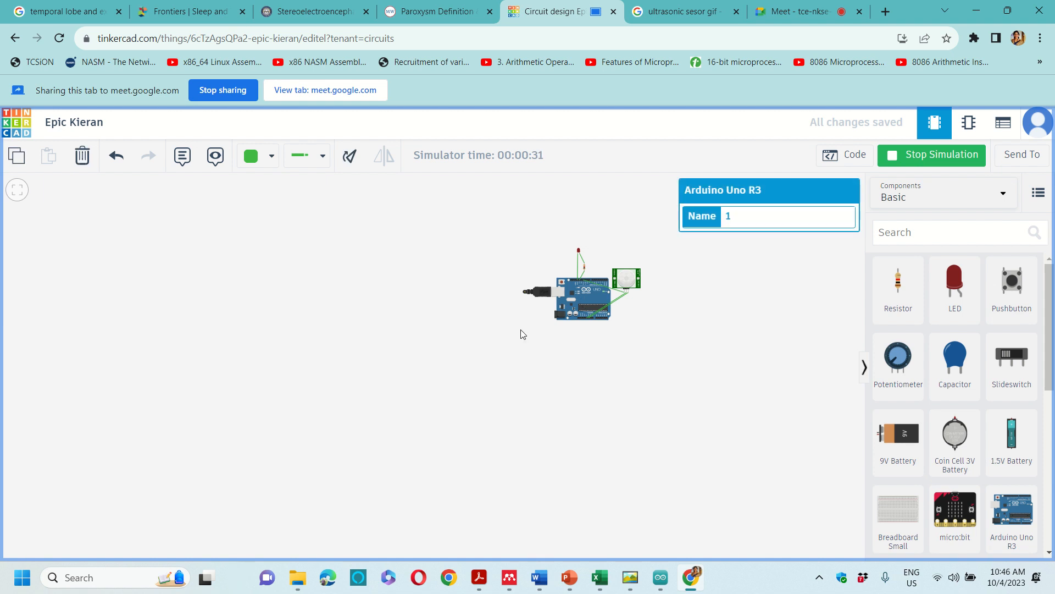
- Select the PIR sensor in the running simulation and nudge the target object slightly inside its detection zone
click(628, 285)
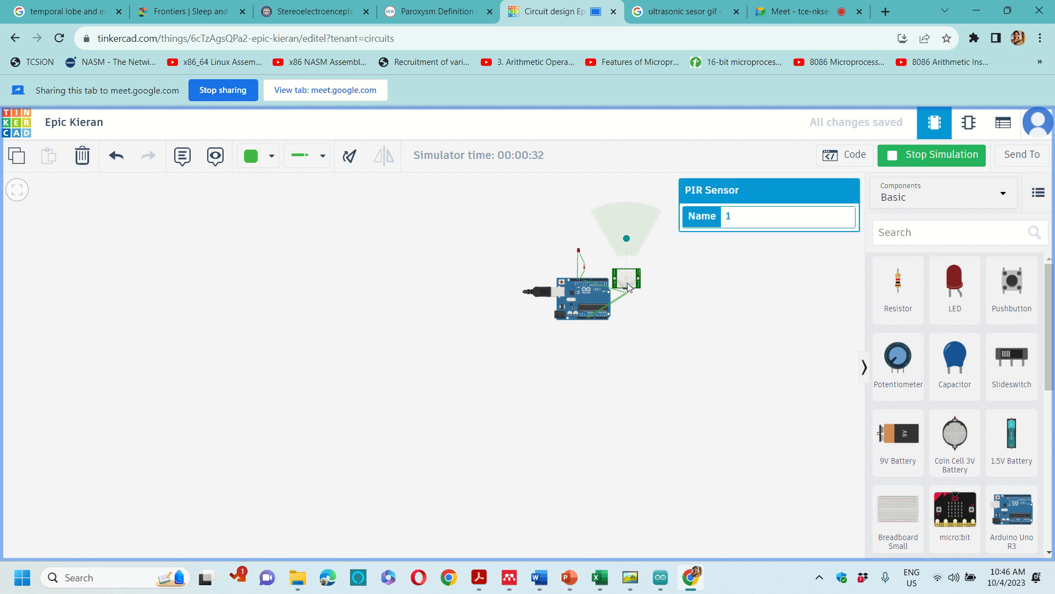
click(627, 237)
click(616, 238)
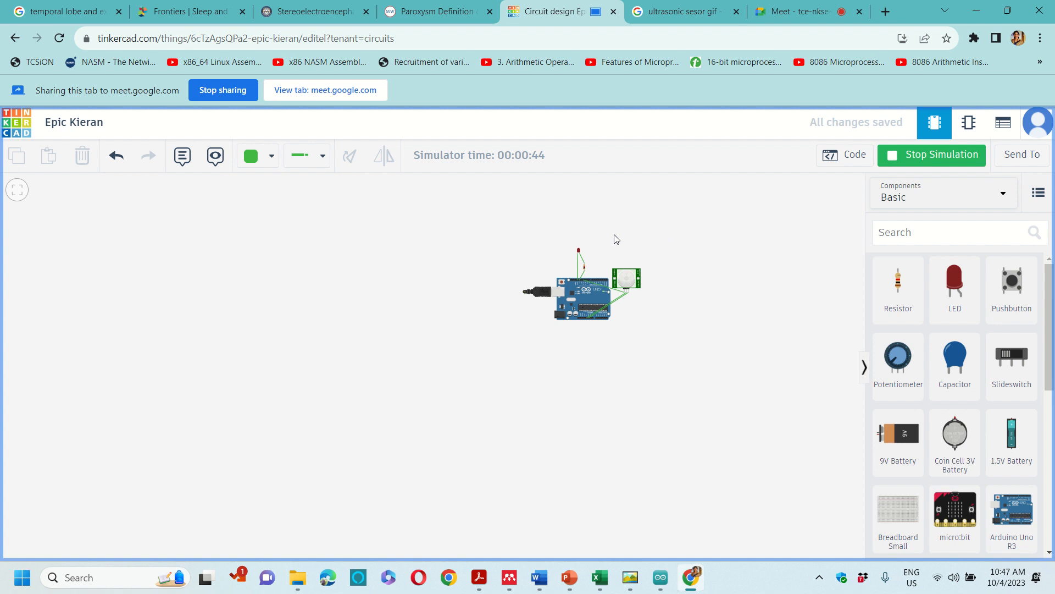
click(627, 282)
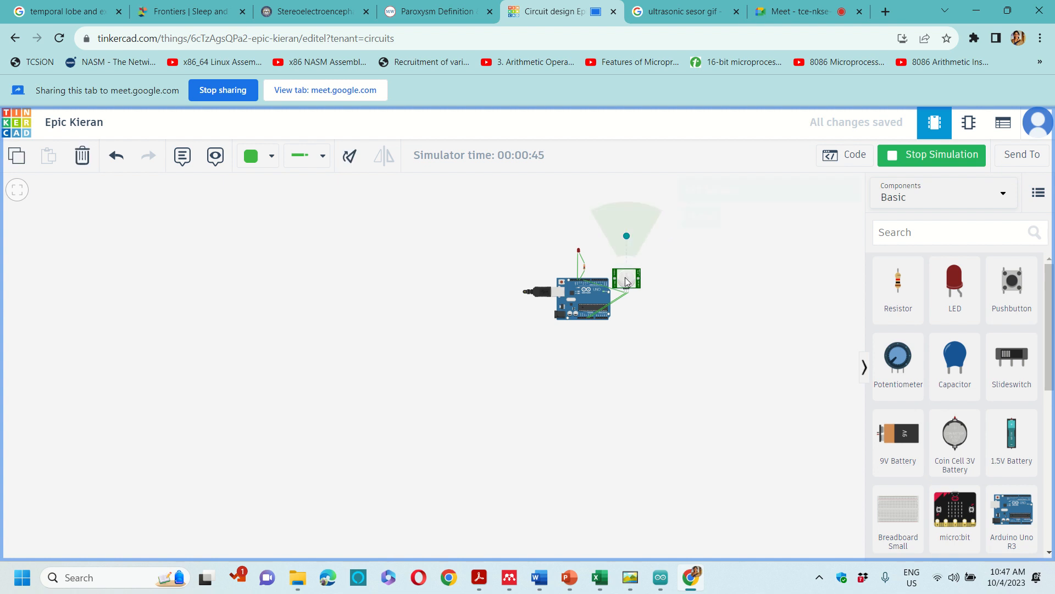
click(616, 239)
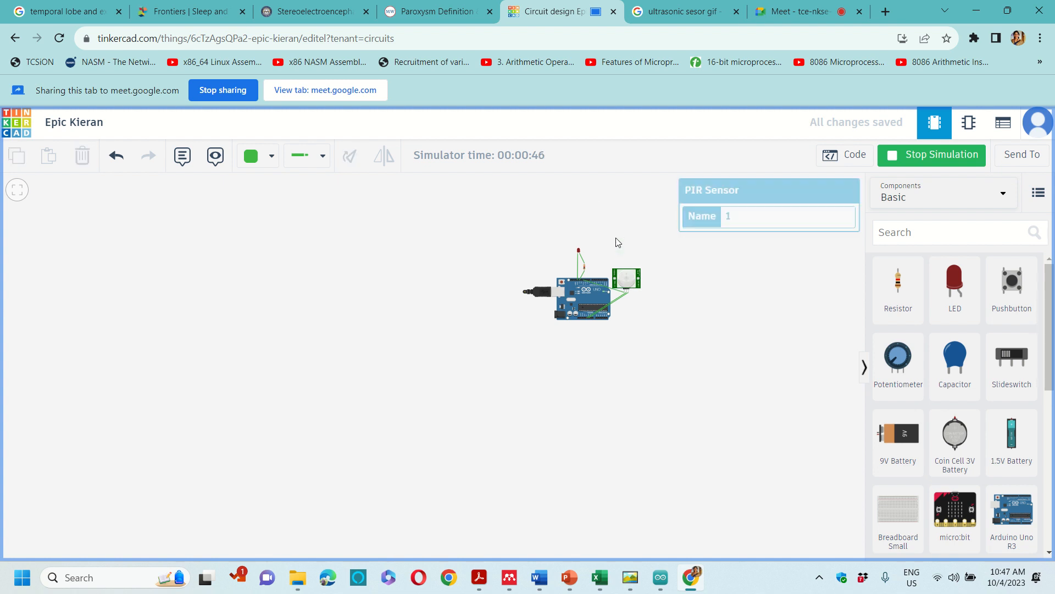
click(627, 278)
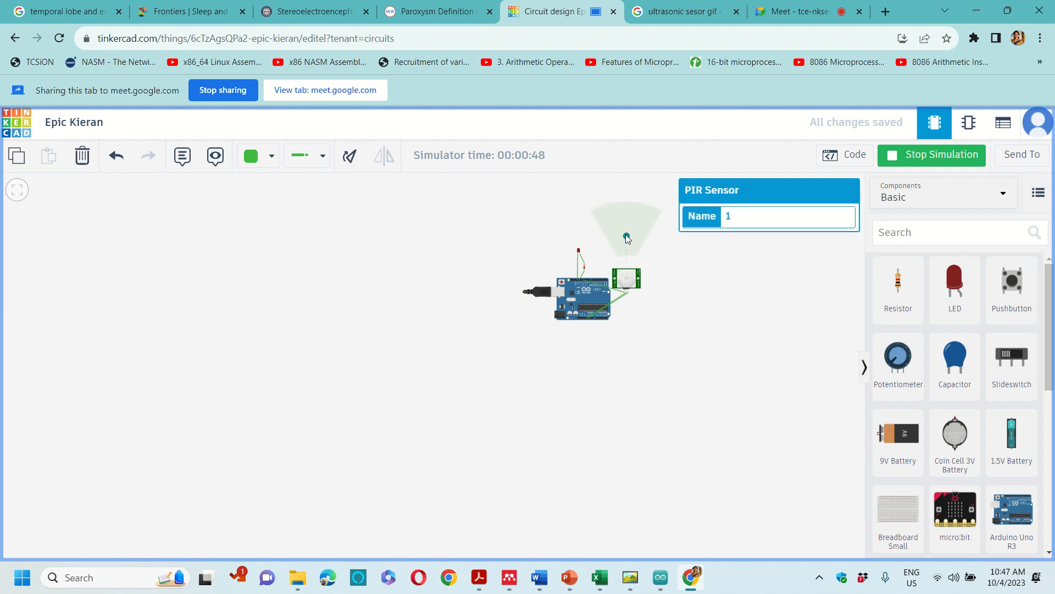
drag(627, 237, 626, 234)
- Move the target object back and forth across the PIR sensor's detection zone to test the LED, and stop the simulation
scroll(582, 256, up, 3)
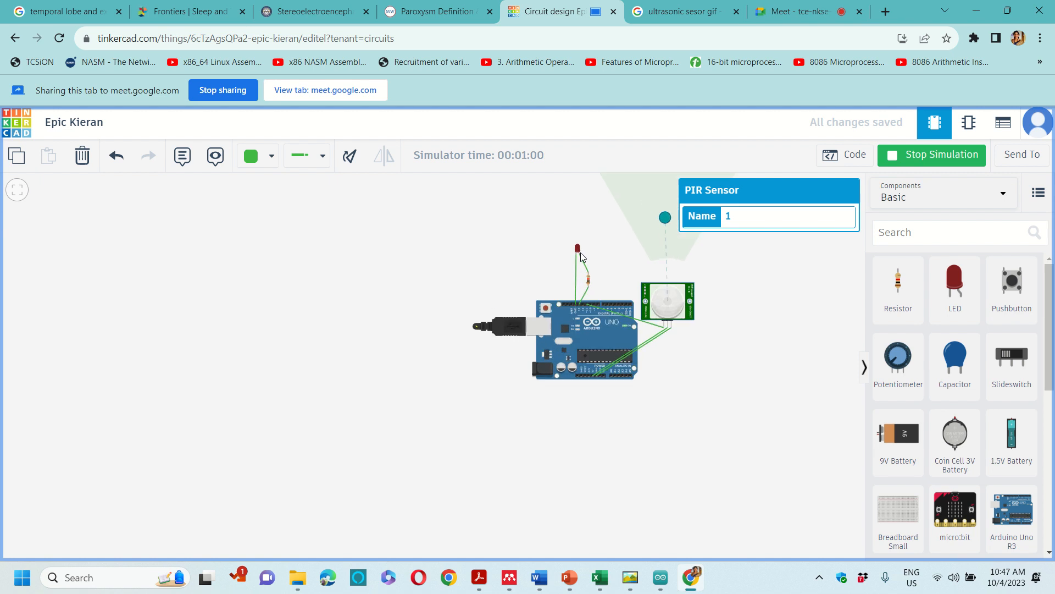
drag(667, 221, 666, 222)
click(645, 219)
click(672, 305)
drag(667, 218, 618, 233)
drag(619, 237, 644, 227)
click(953, 160)
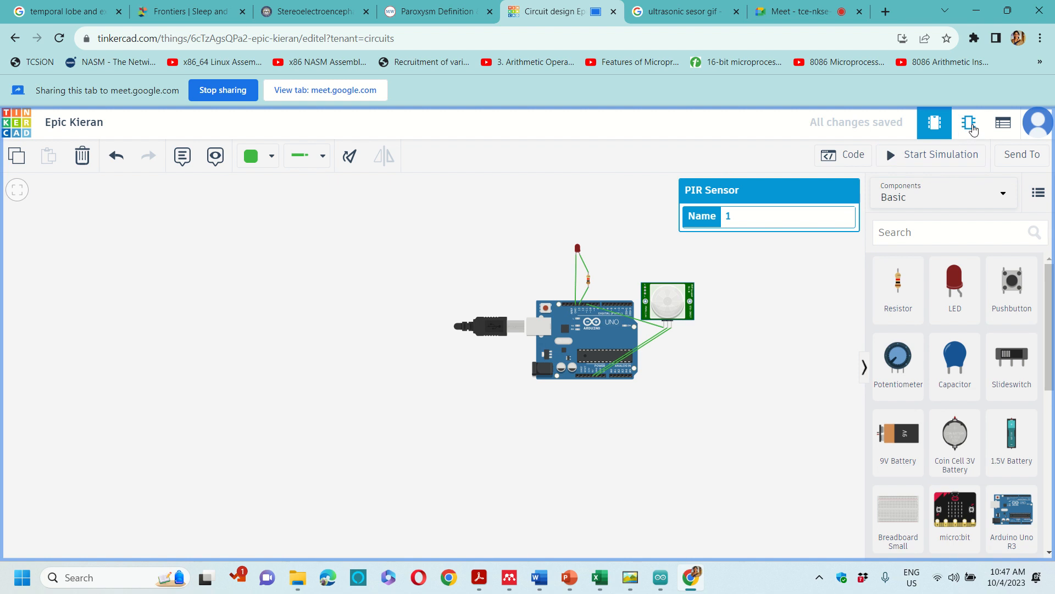
- Examine the schematic view's wiring between the PIR sensor, Arduino Uno, resistor and LED
click(972, 128)
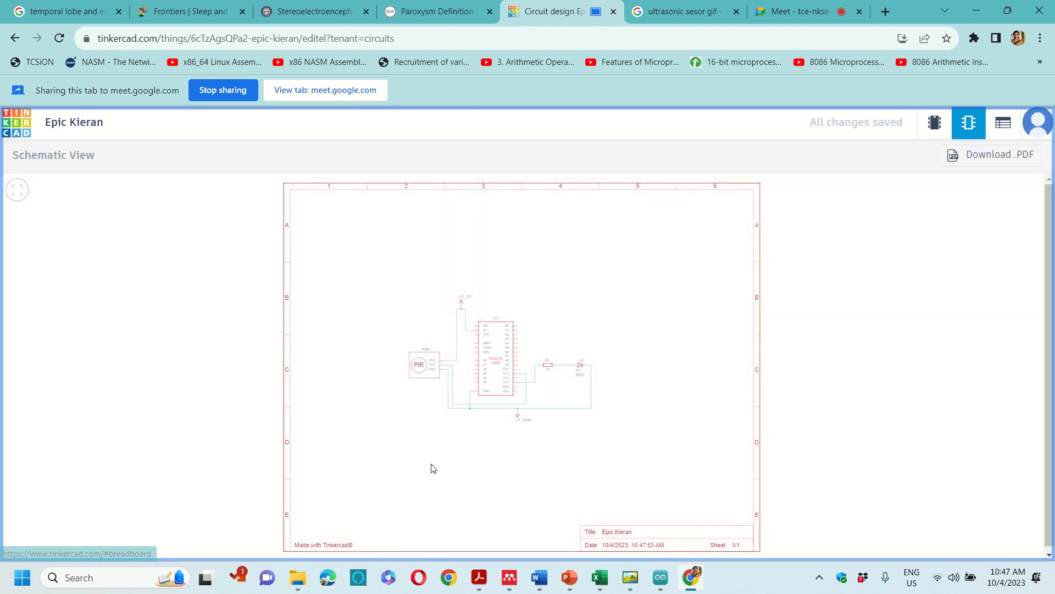
scroll(620, 394, up, 4)
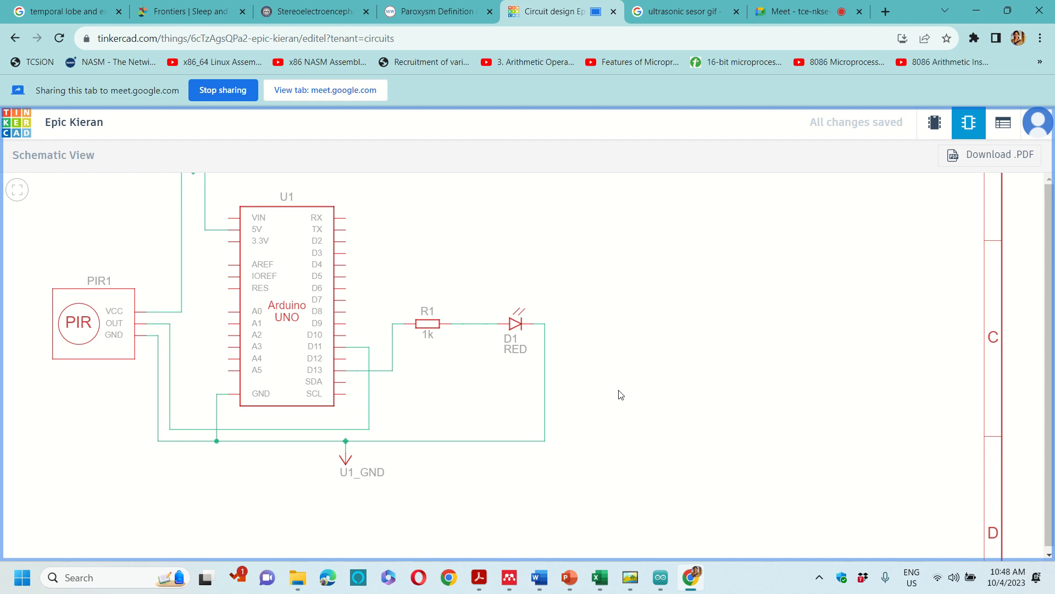
scroll(621, 394, down, 3)
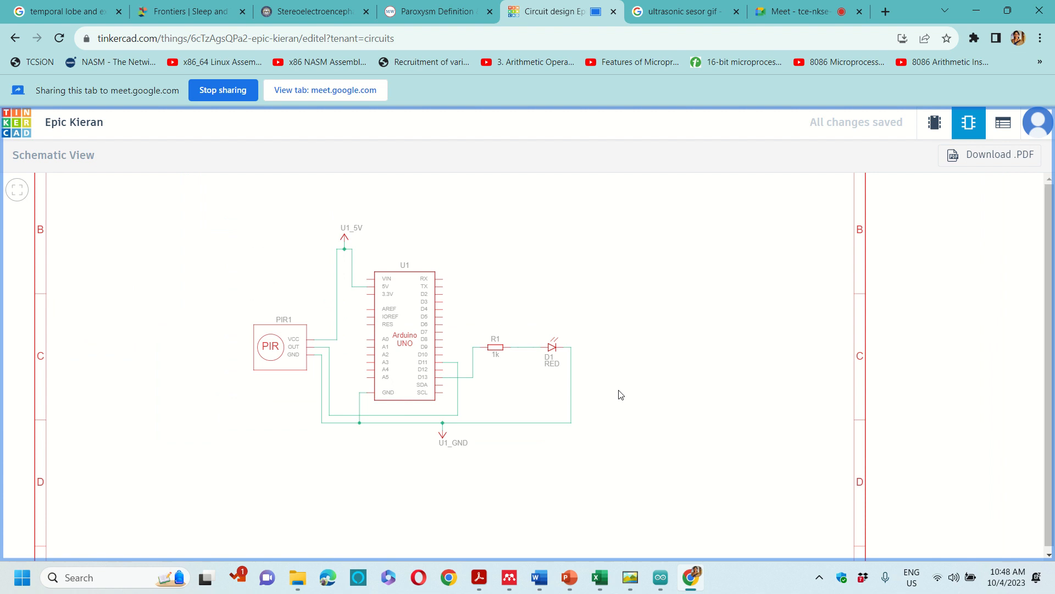
- Review the circuit's component list and return to the circuit view with nothing selected
click(1006, 132)
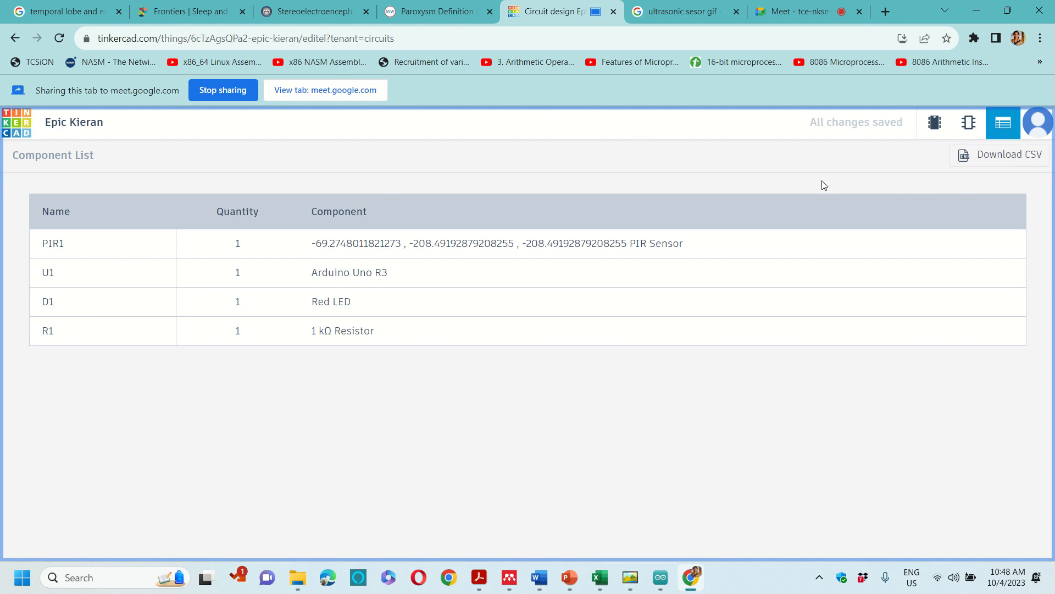
click(936, 131)
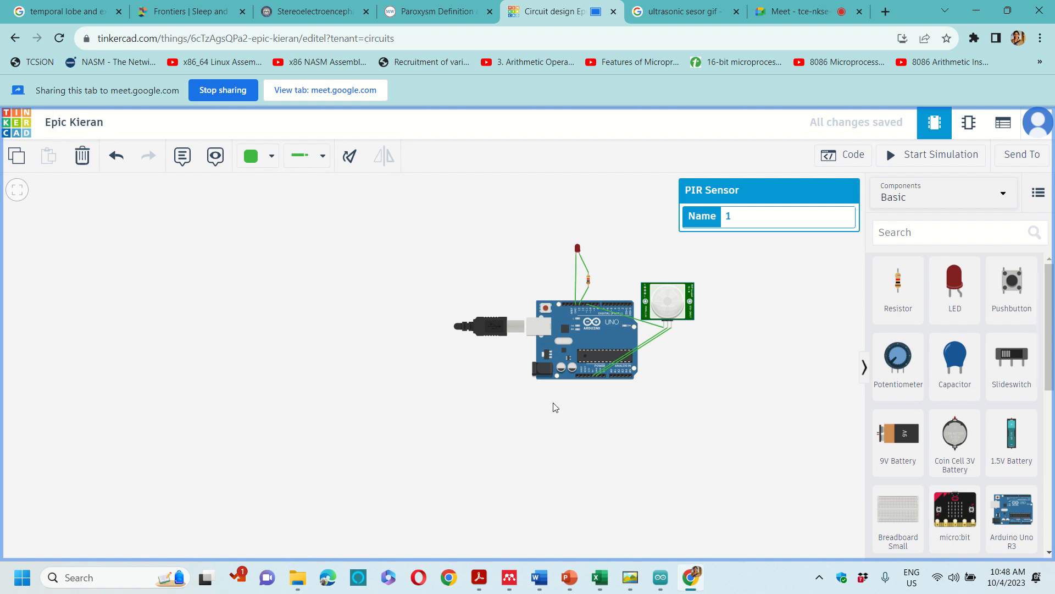
click(612, 358)
click(683, 325)
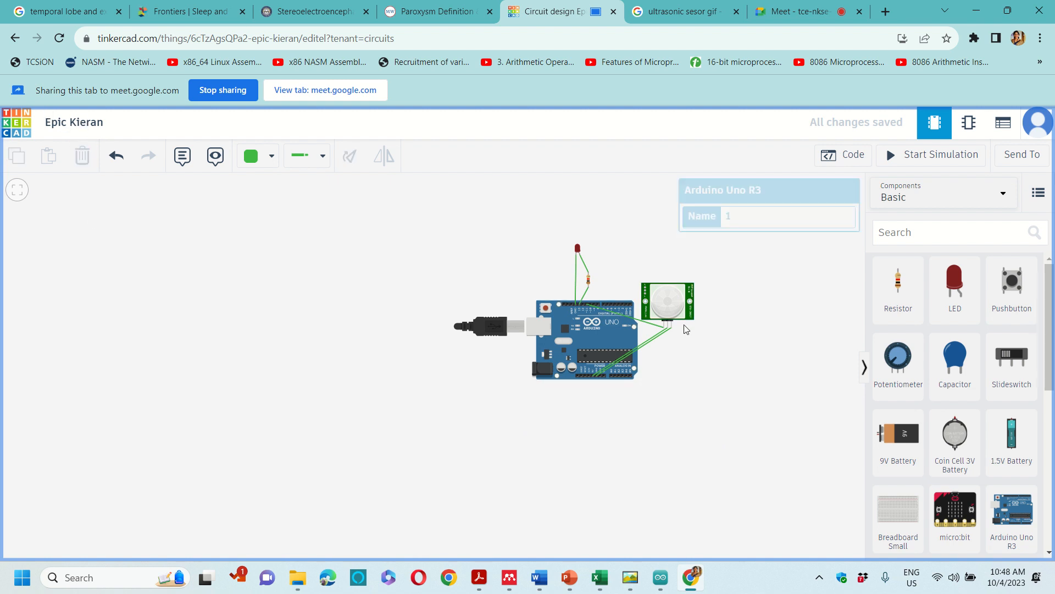